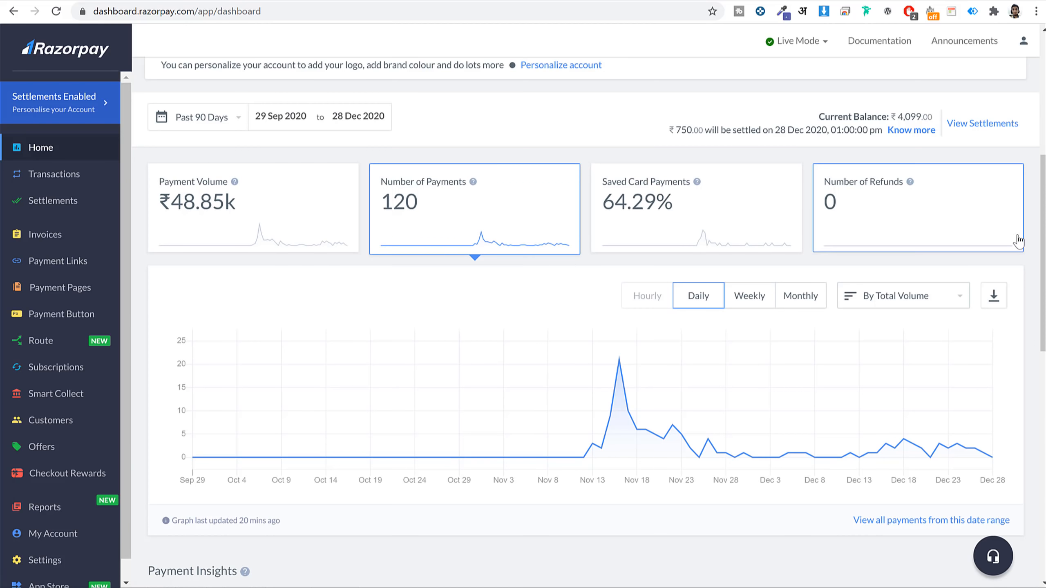
Show the Number of Payments graph by week, broken down by payment method
left_click_drag(1043, 228, 1043, 254)
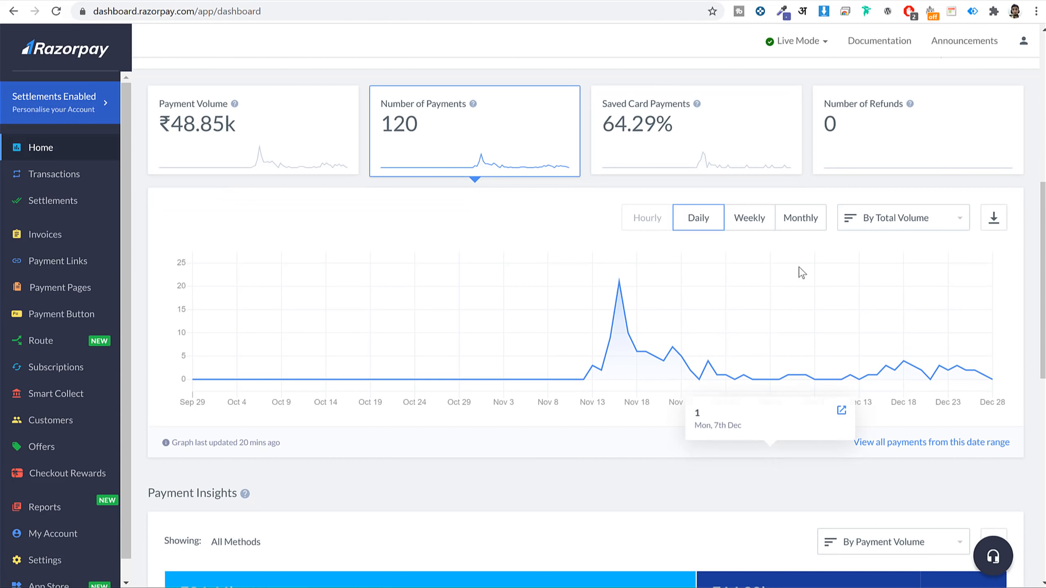
left_click(757, 227)
left_click(874, 231)
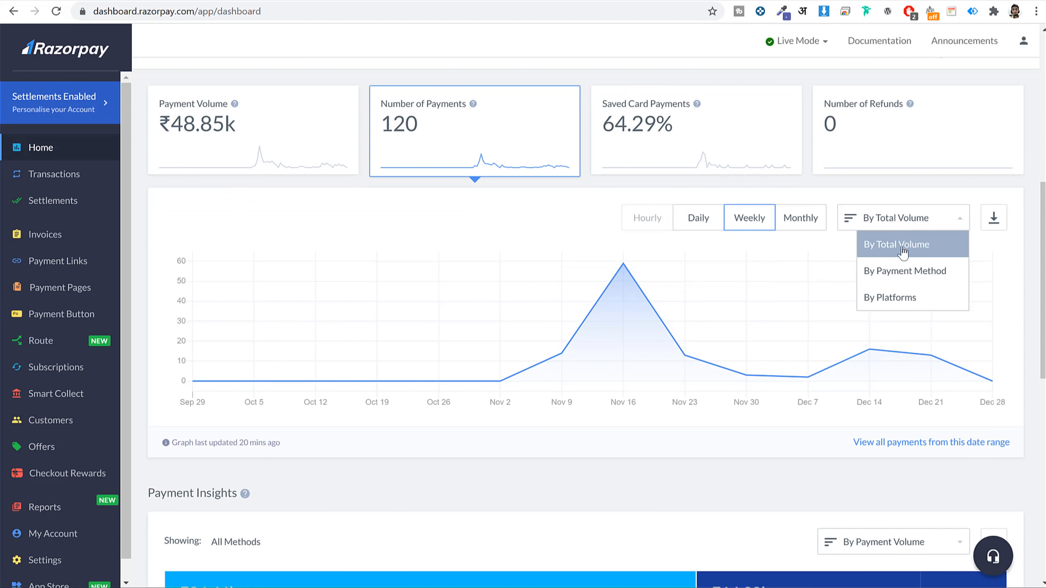
left_click(905, 273)
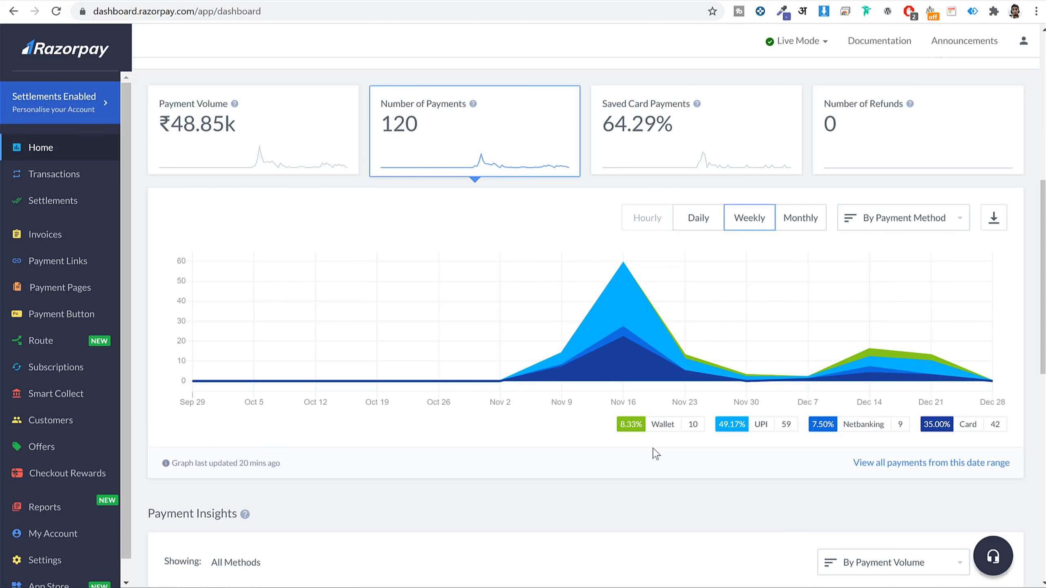
Show the Payment Insights chart by number of payments
left_click_drag(1043, 223, 1043, 337)
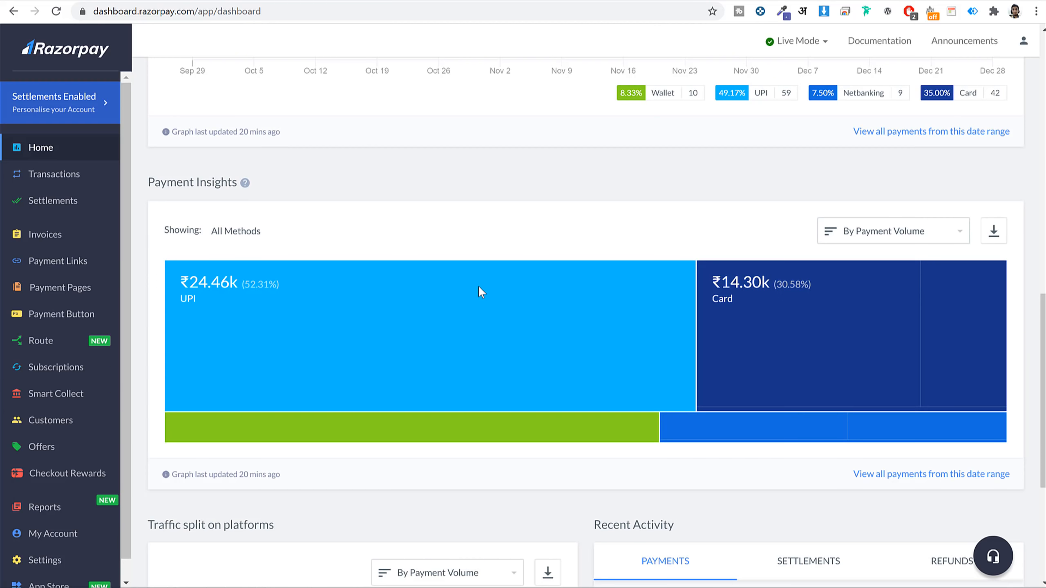
mouse_move(378, 283)
left_click(929, 234)
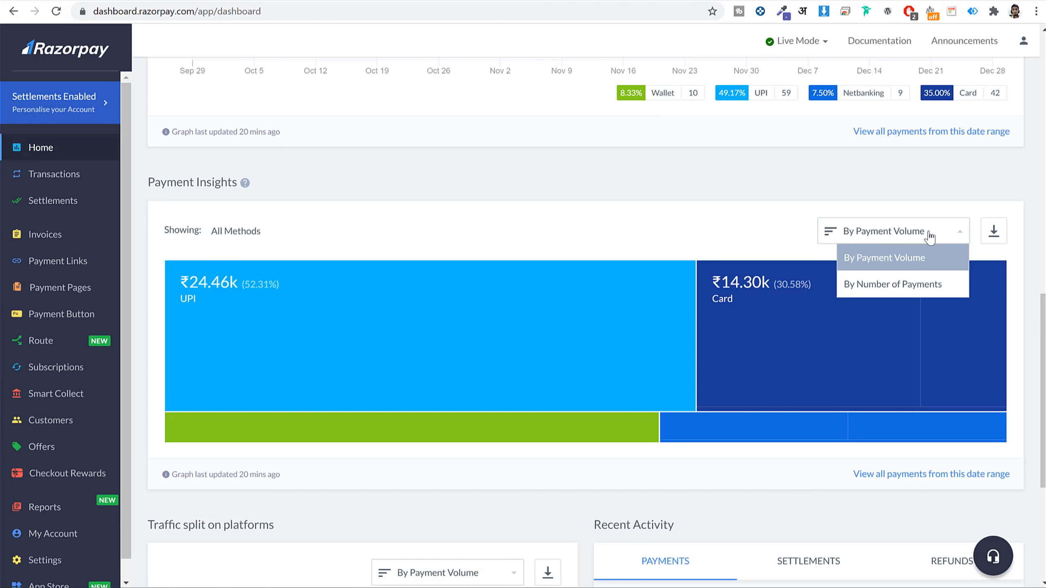
left_click(909, 285)
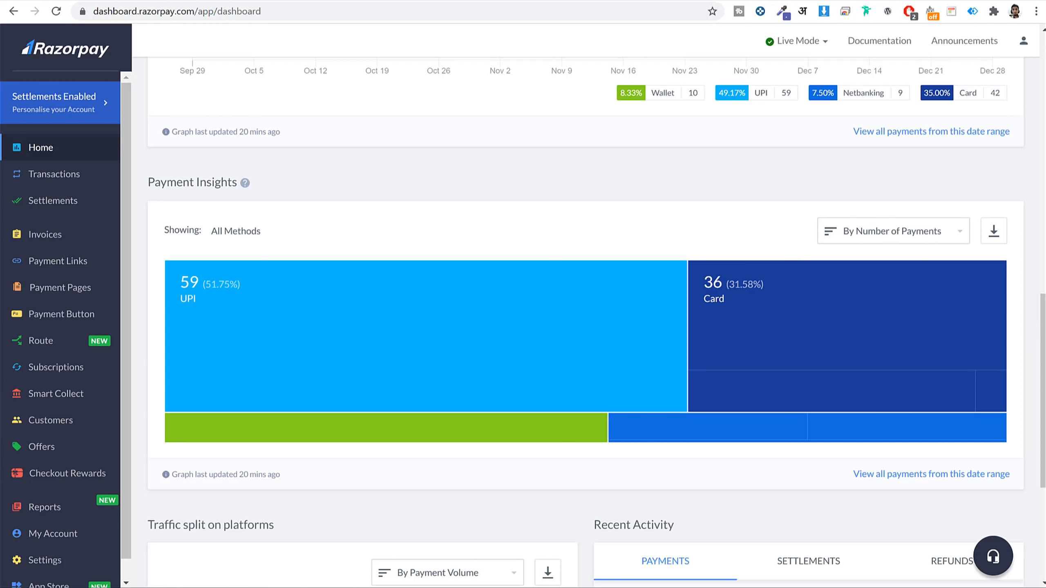
Review the settlements and refunds under Recent Activity, and return to its payments list
scroll(746, 354, "down", 6)
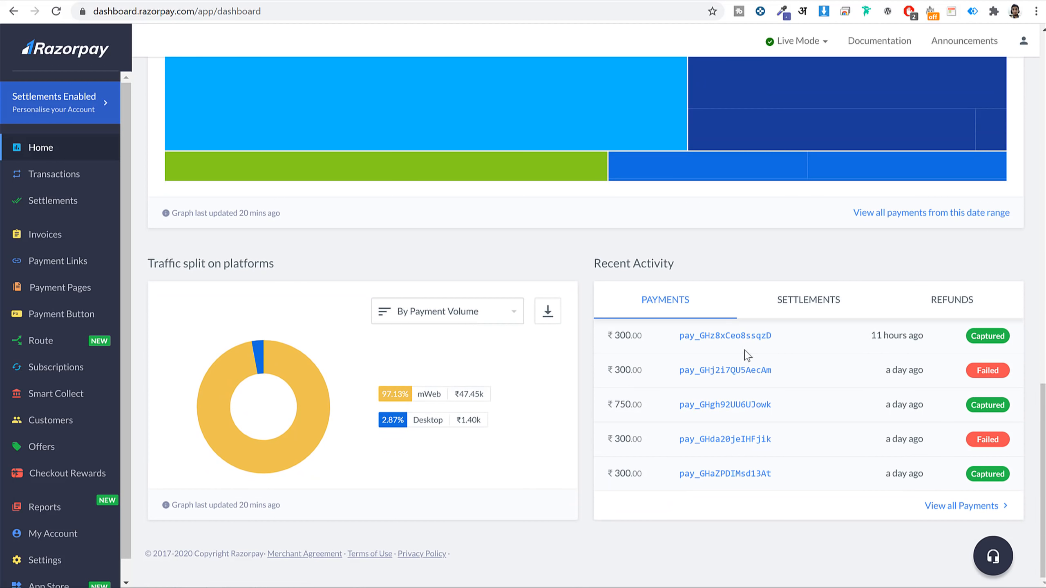
left_click(805, 308)
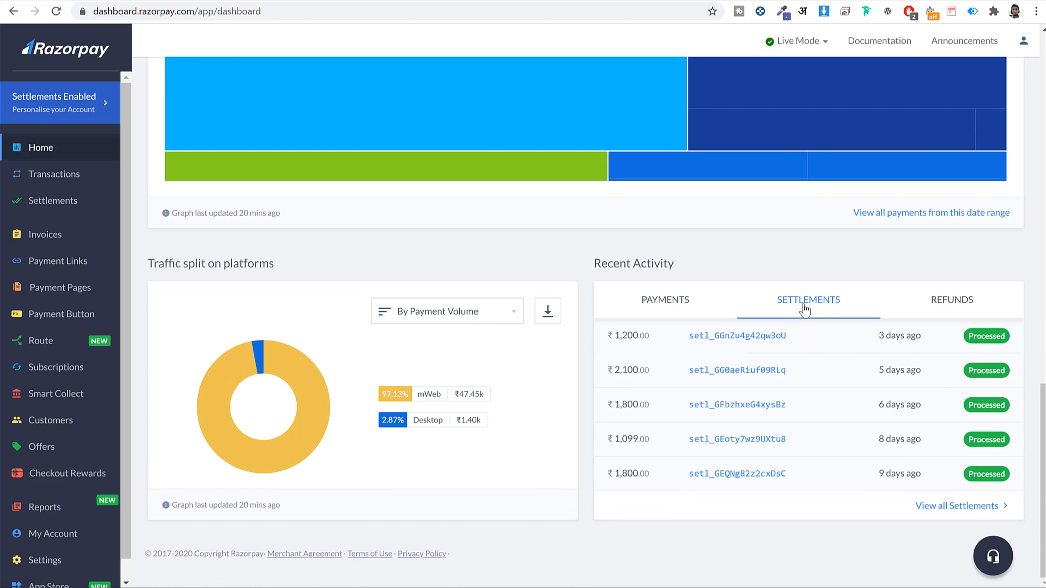
left_click(958, 305)
left_click(700, 312)
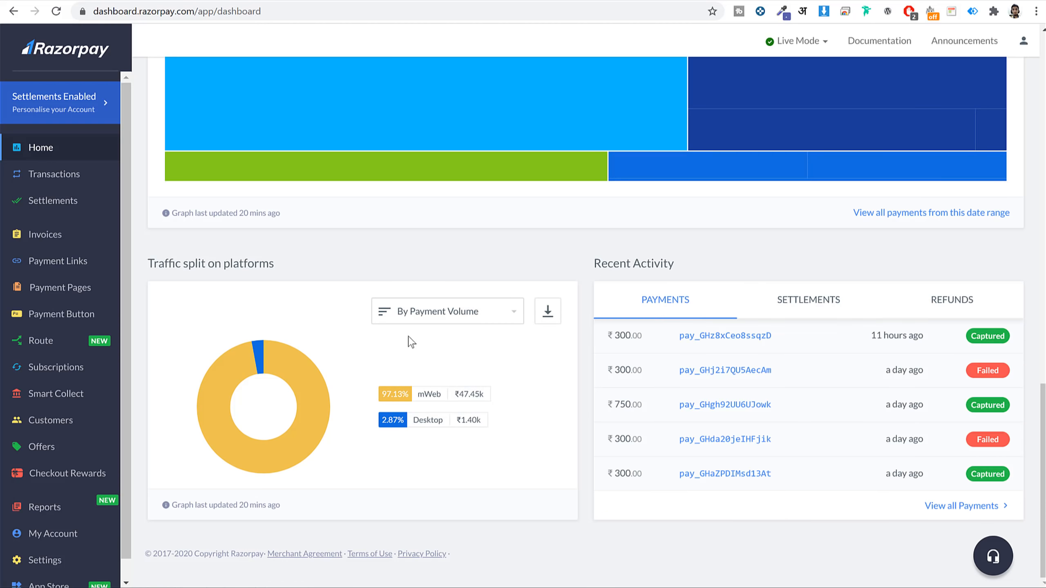
Show the traffic split on platforms by number of payments
left_click(425, 326)
left_click(445, 363)
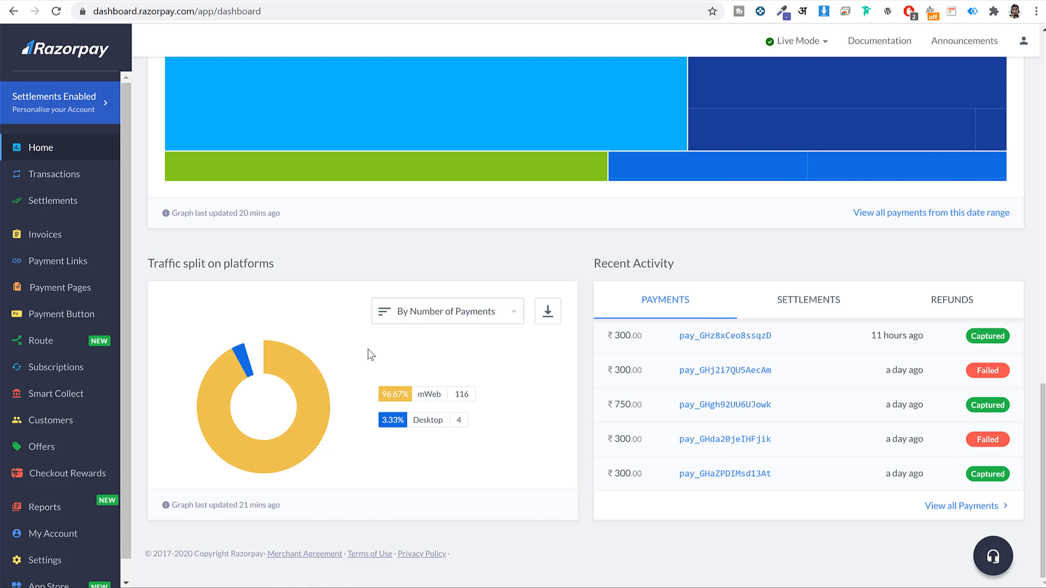
left_click_drag(1044, 394, 1043, 36)
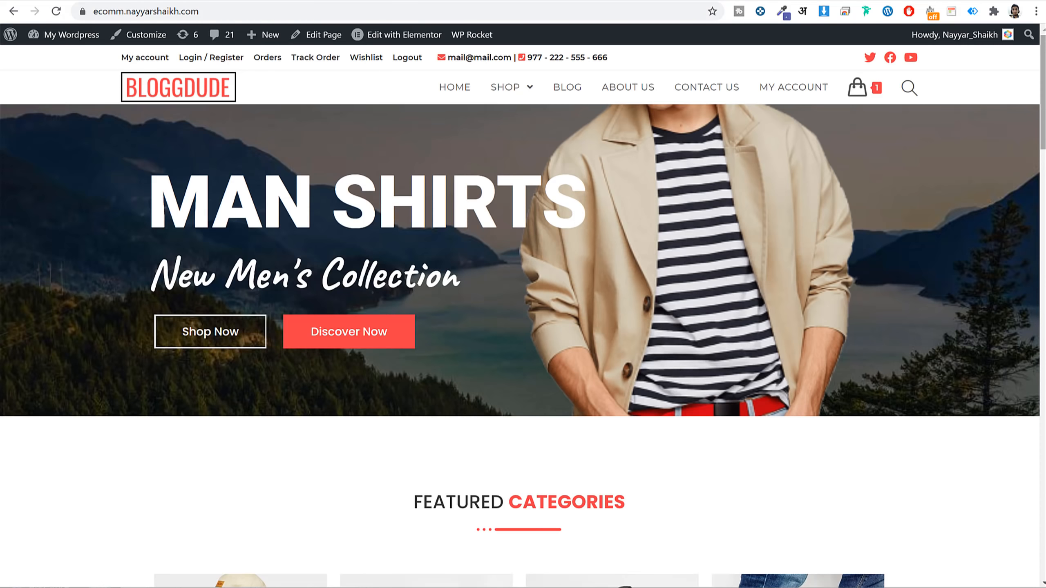
Add one Deconstructed Knit Blazer from the store's Top Interesting products to the cart and view the cart
scroll(523, 313, "down", 5)
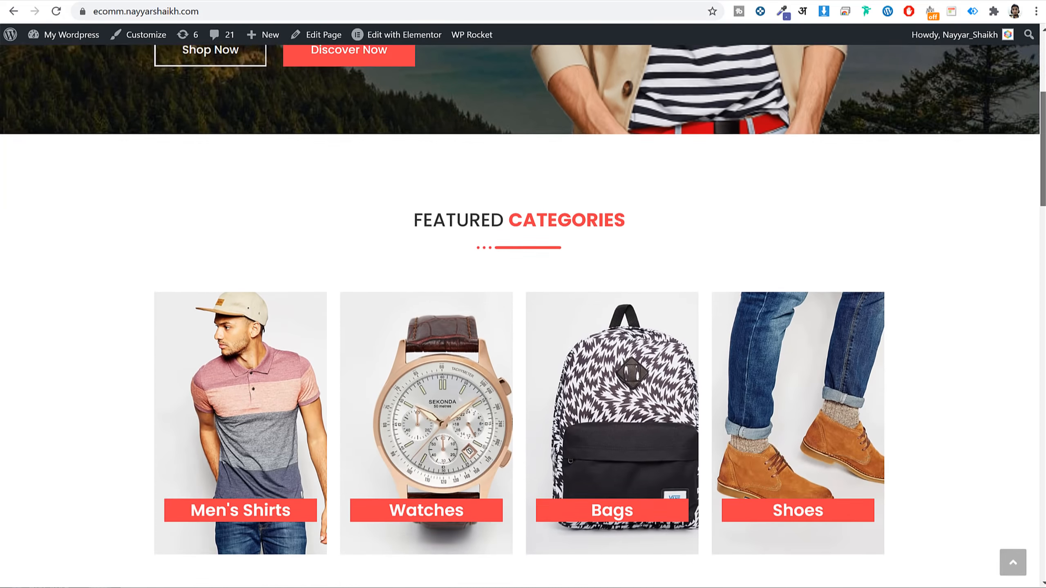
scroll(523, 313, "down", 10)
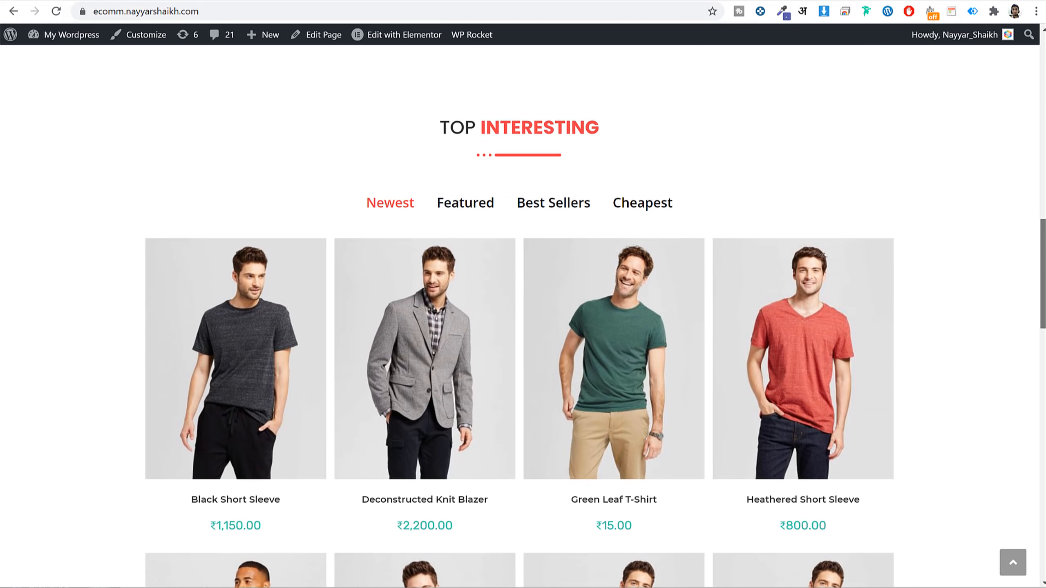
left_click(358, 362)
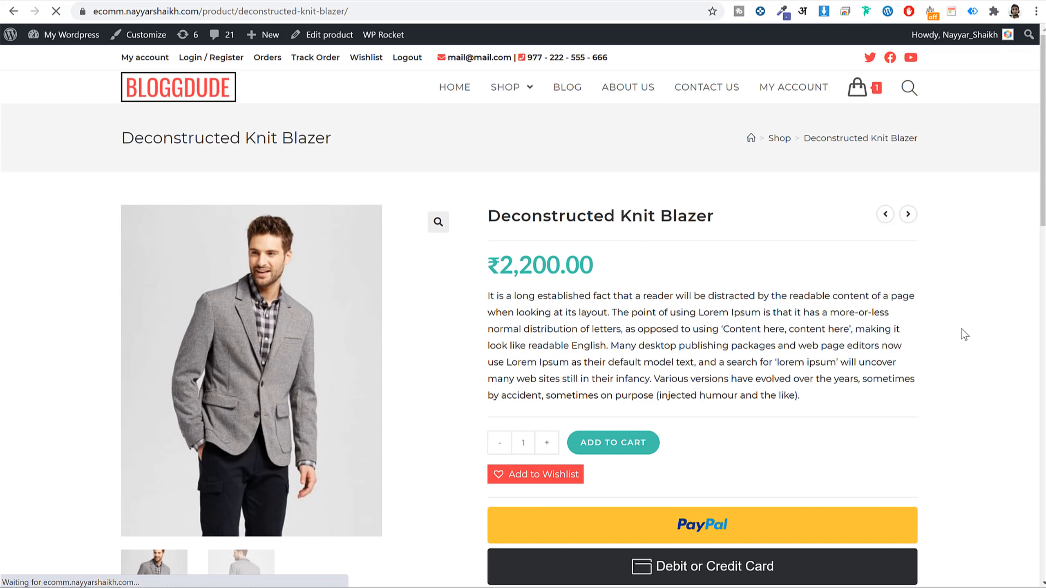
left_click(635, 450)
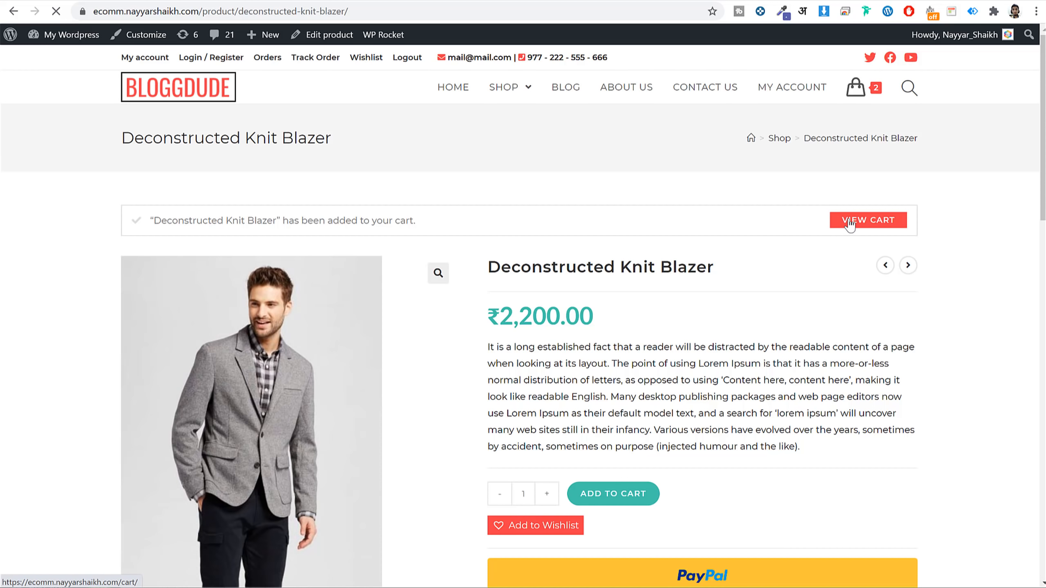
left_click(850, 222)
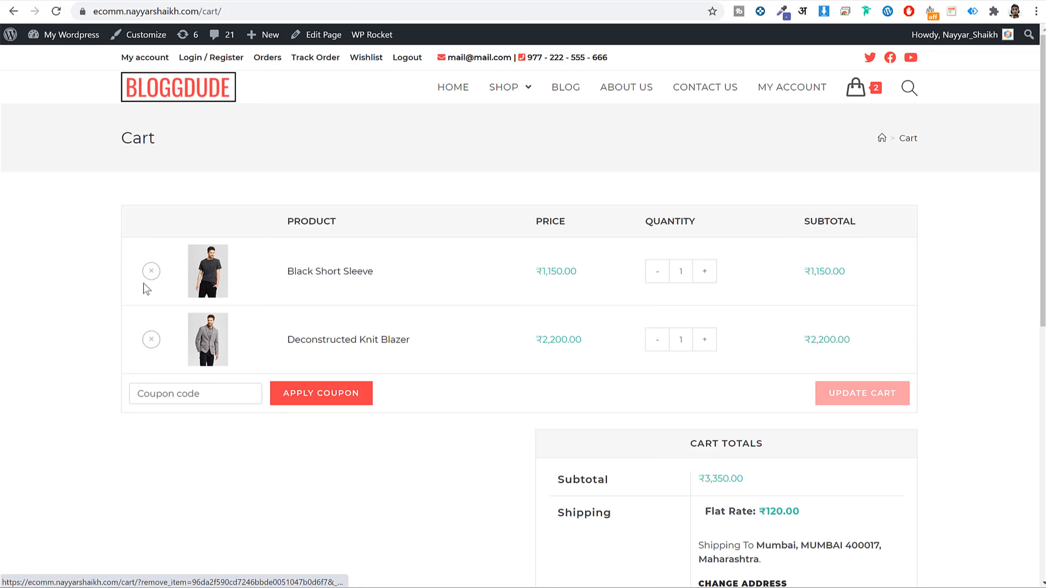
Remove the Black Short Sleeve from the cart and proceed to checkout
left_click(151, 272)
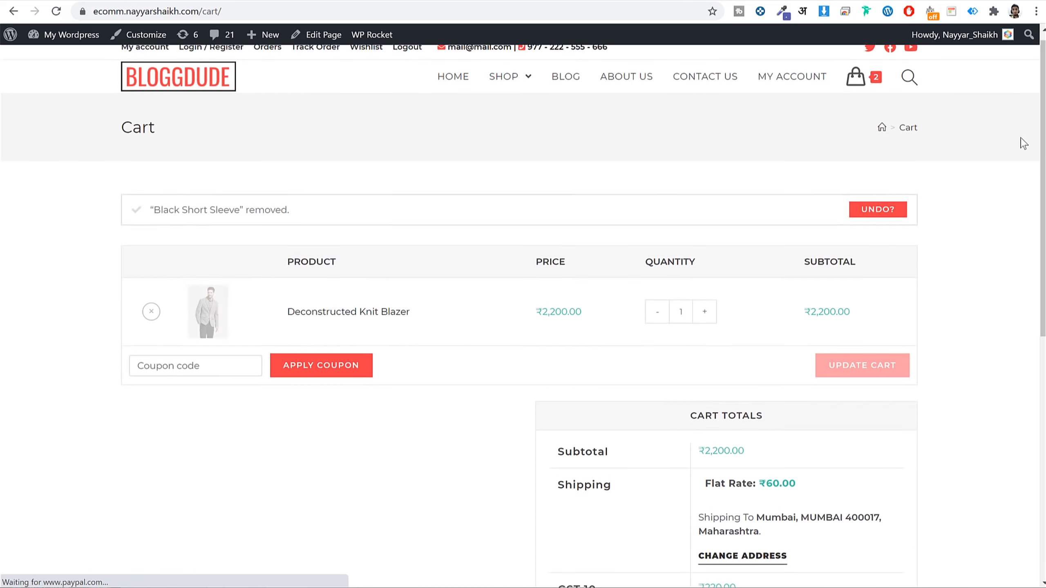
scroll(1024, 143, "down", 5)
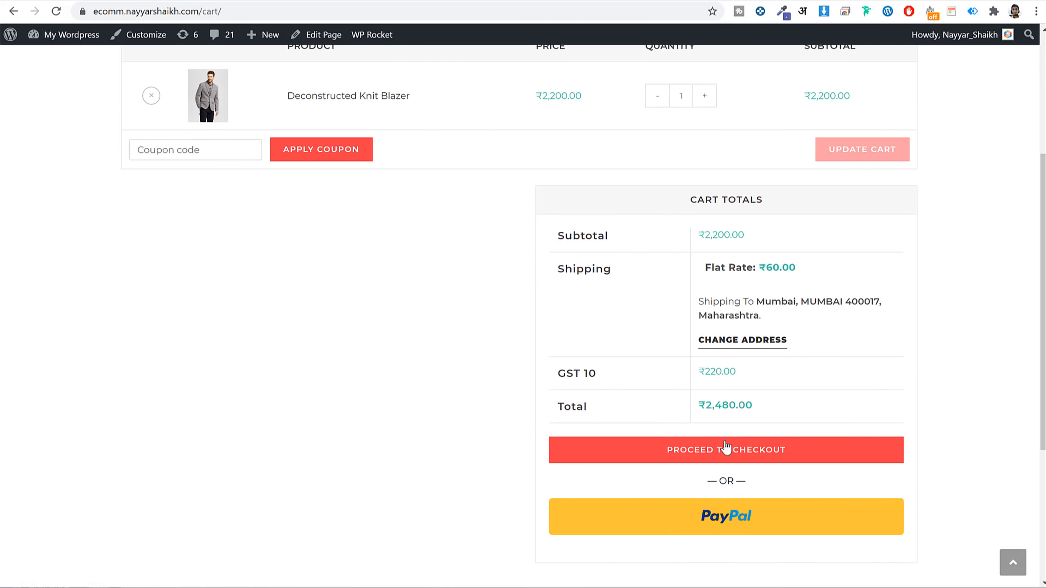
left_click(725, 449)
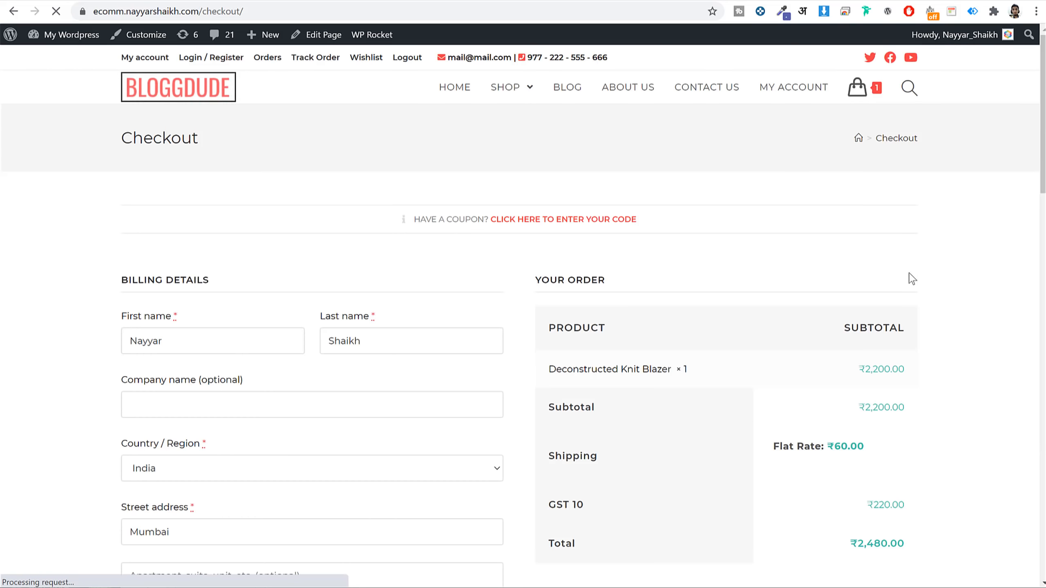
Place the order with the Credit & Debit Card/NetBanking payment method through Razorpay
left_click_drag(1043, 84, 1043, 121)
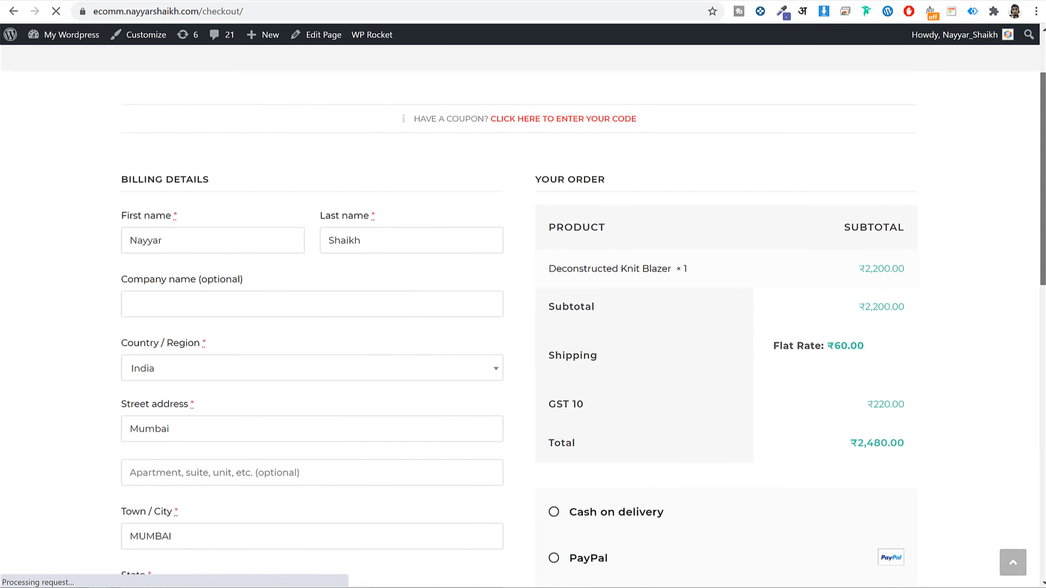
scroll(611, 313, "down", 8)
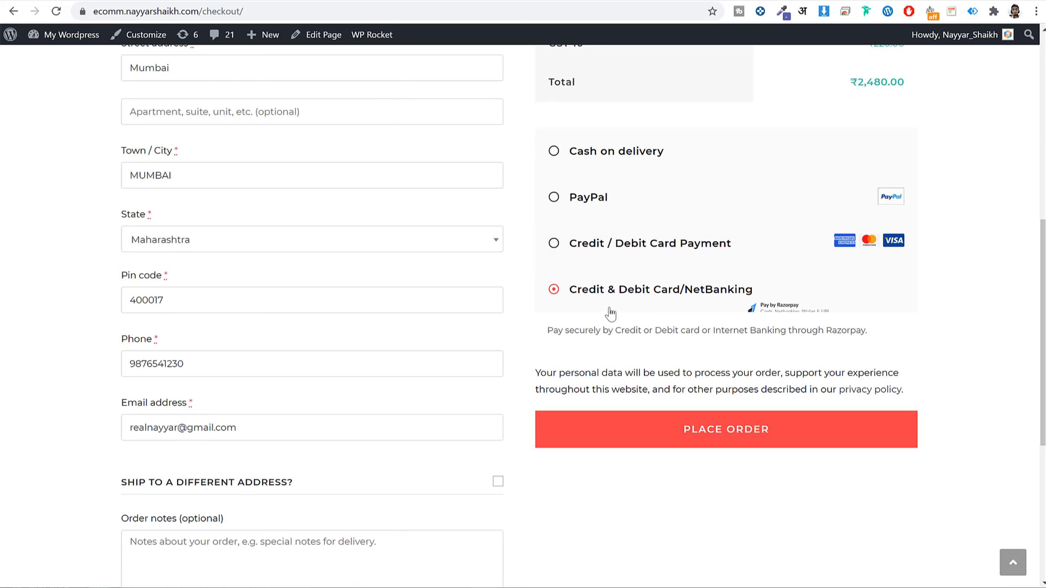
left_click_drag(752, 290, 557, 291)
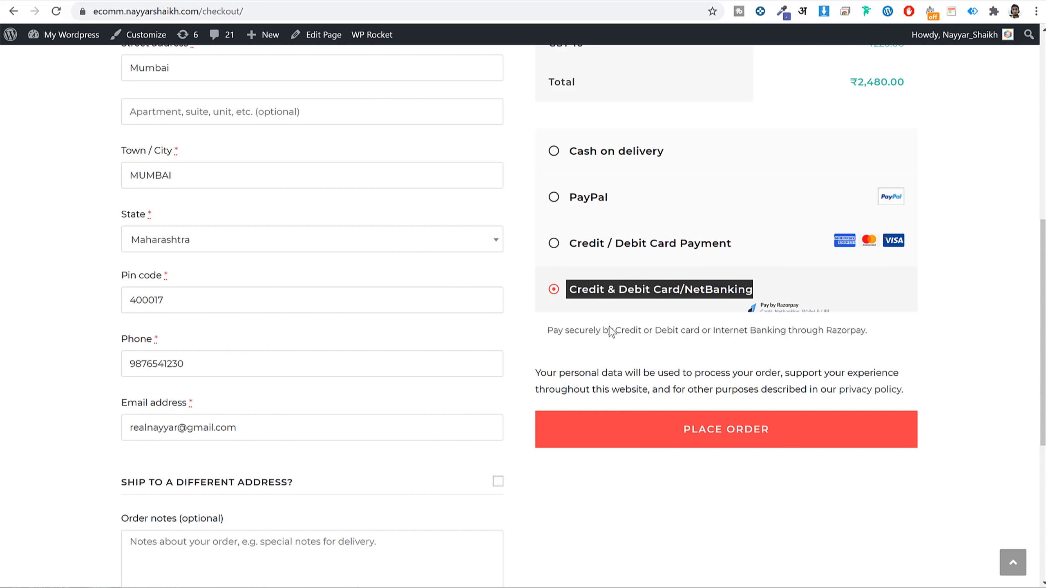
left_click(712, 442)
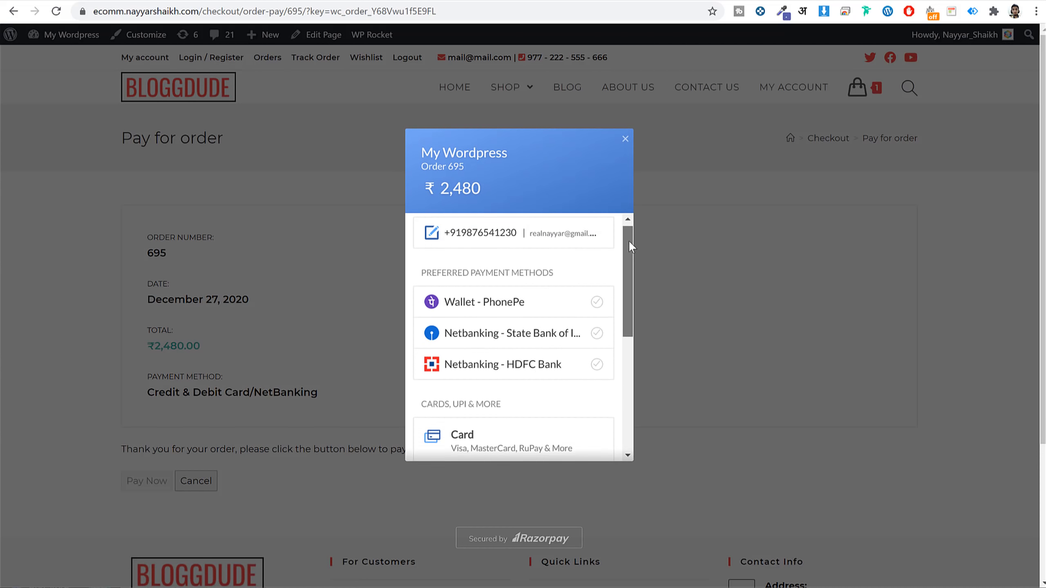
View the Card payment form, skipping saved cards, and return to the payment methods
left_click_drag(629, 241, 655, 304)
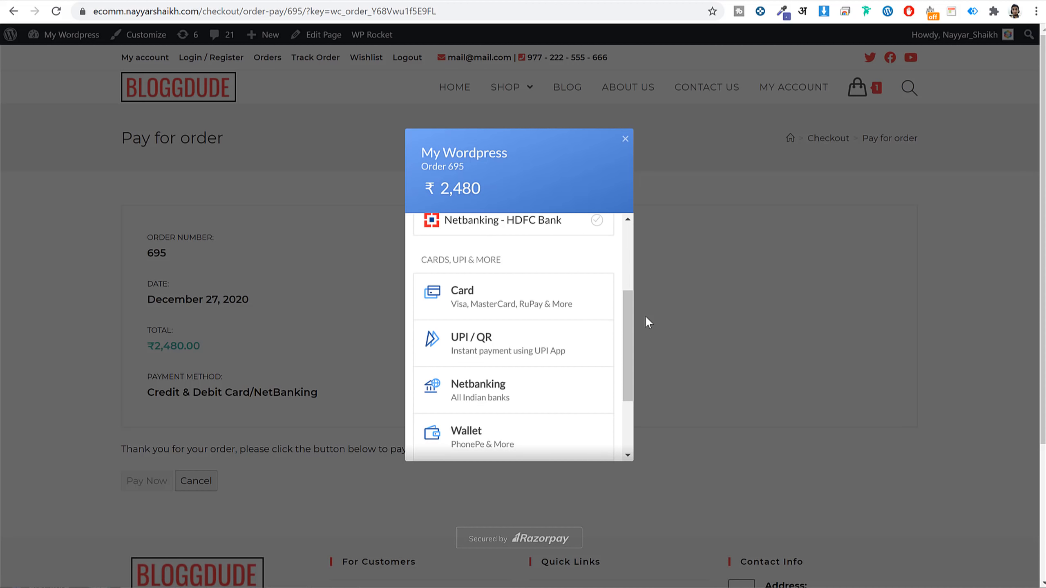
left_click(519, 310)
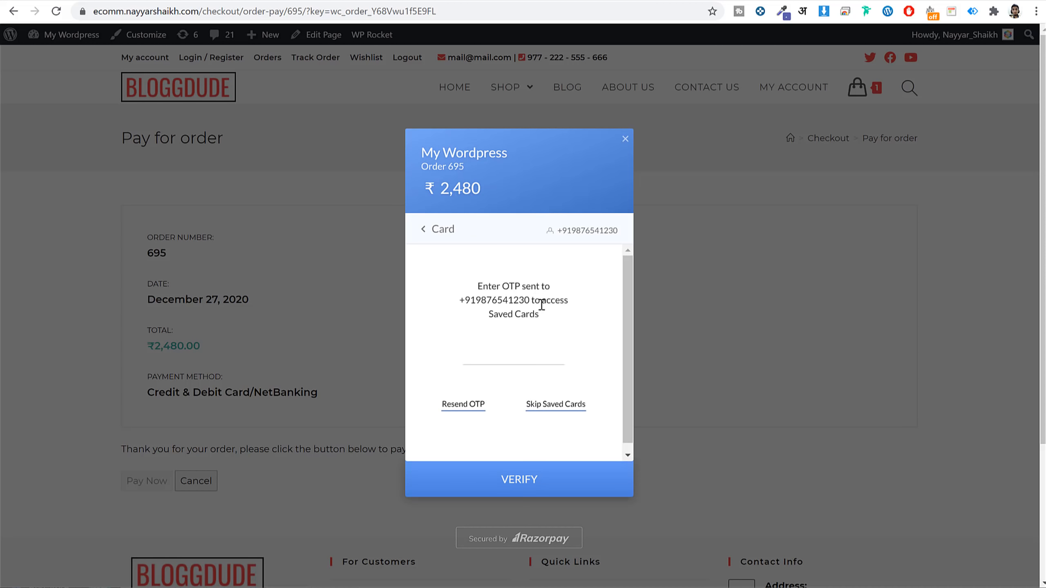
left_click(565, 405)
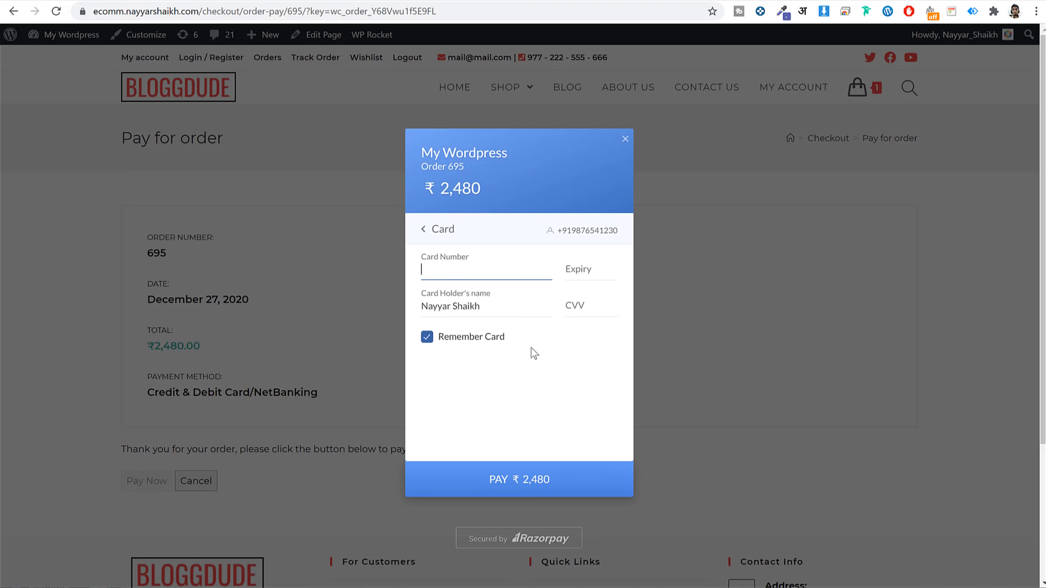
left_click(435, 230)
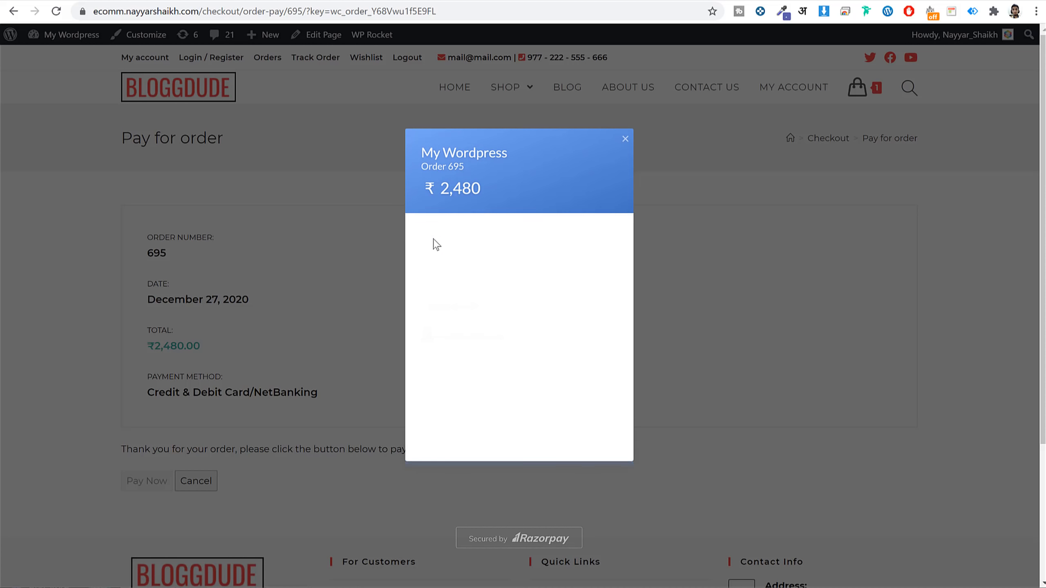
View the UPI / QR payment options and show the QR code
left_click(524, 357)
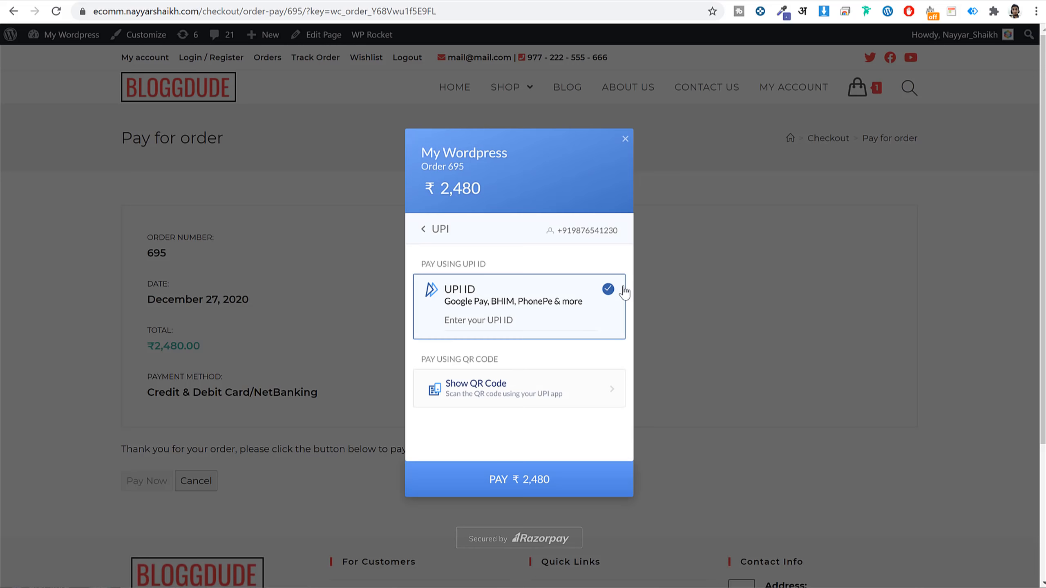
scroll(580, 353, "down", 2)
scroll(581, 359, "up", 2)
left_click(497, 392)
Cancel the ongoing QR code payment and return to the list of payment methods
left_click(424, 230)
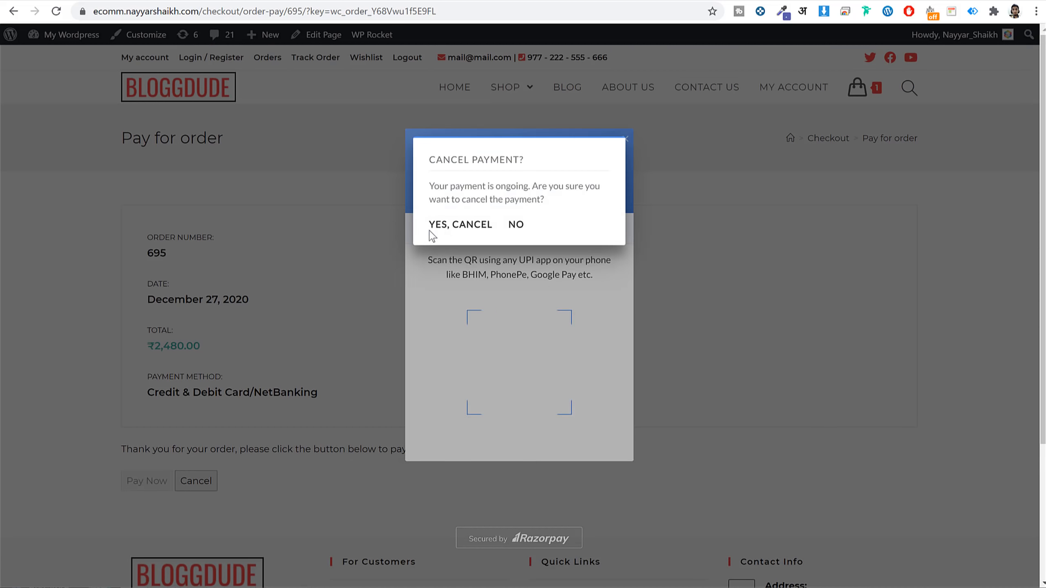
left_click(516, 226)
left_click(453, 229)
left_click(480, 226)
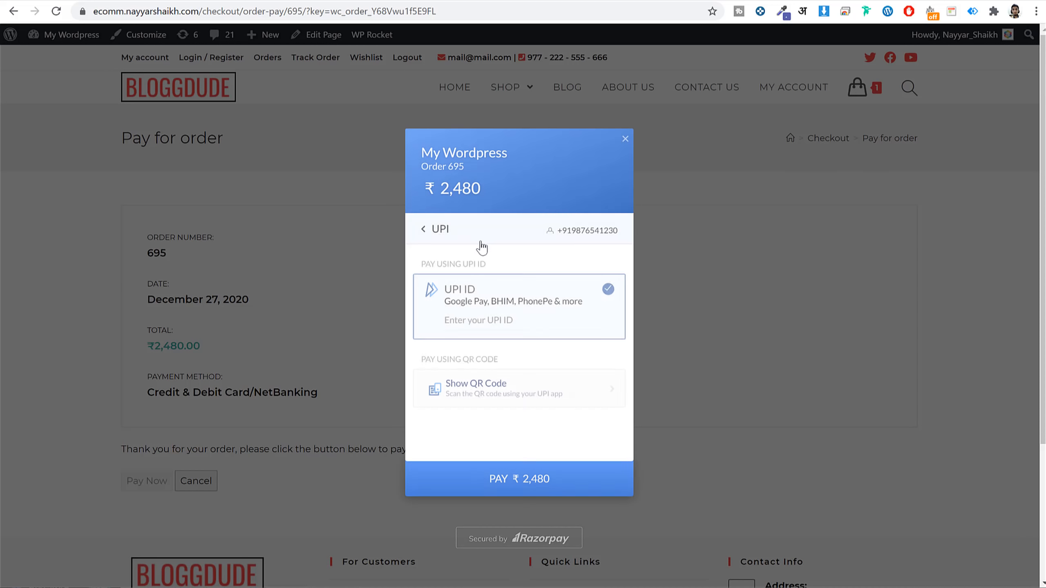
left_click(443, 229)
Browse the full list of banks offered for Netbanking, and return to the payment methods without choosing one
scroll(488, 325, "down", 2)
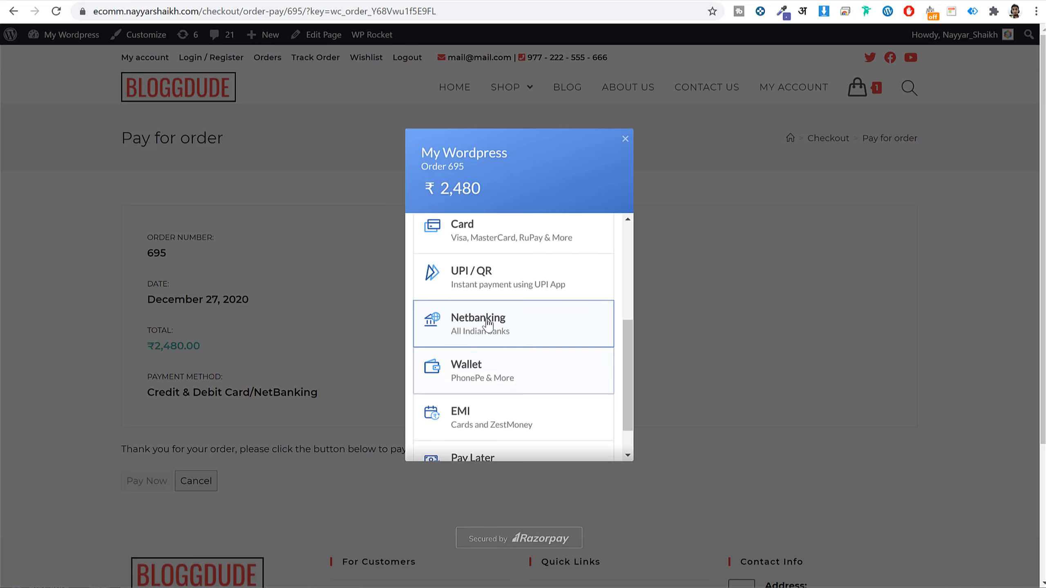
left_click(488, 324)
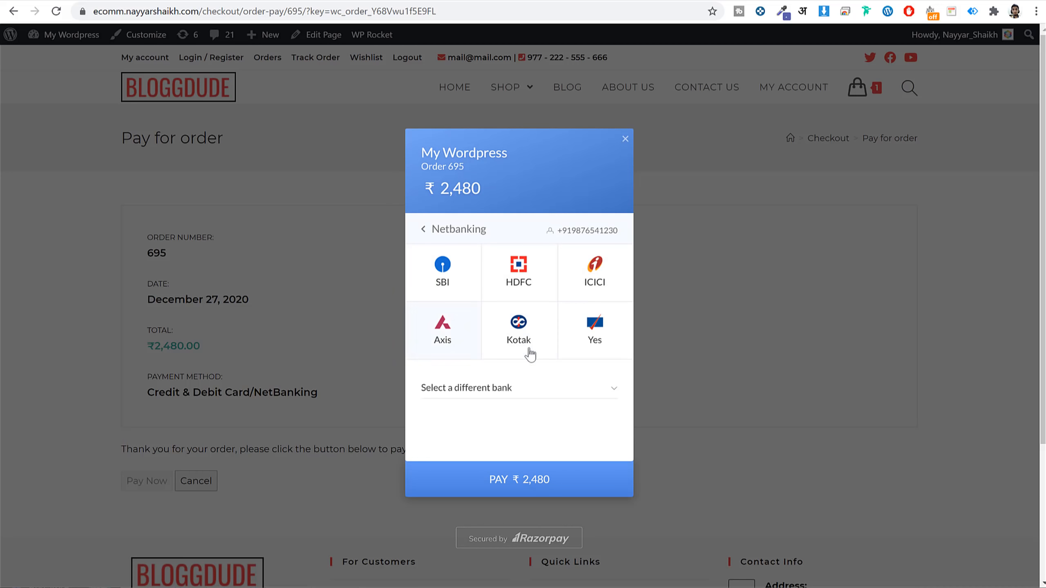
left_click(492, 399)
scroll(527, 345, "down", 10)
scroll(528, 348, "down", 6)
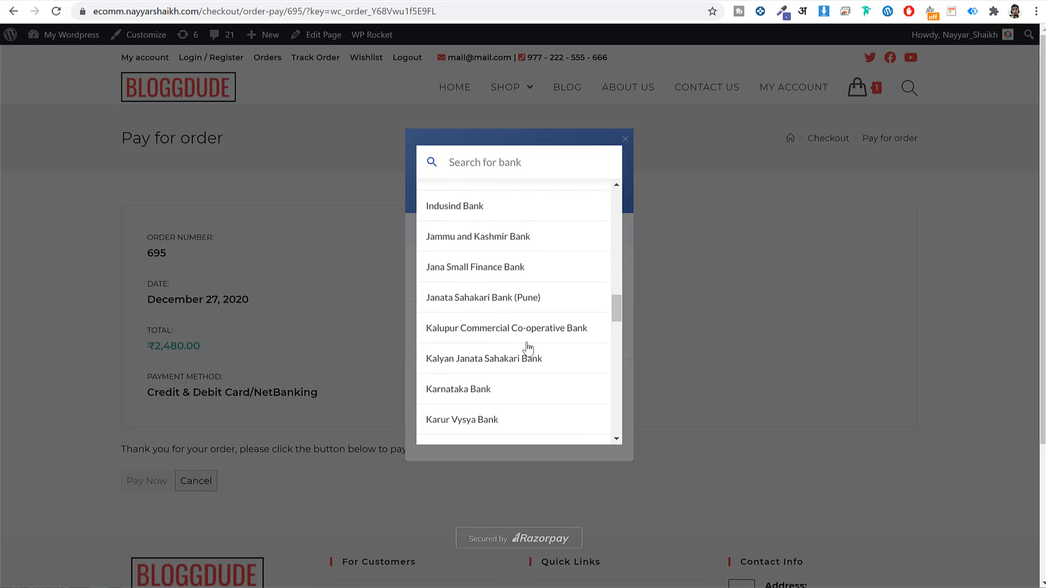
left_click(629, 157)
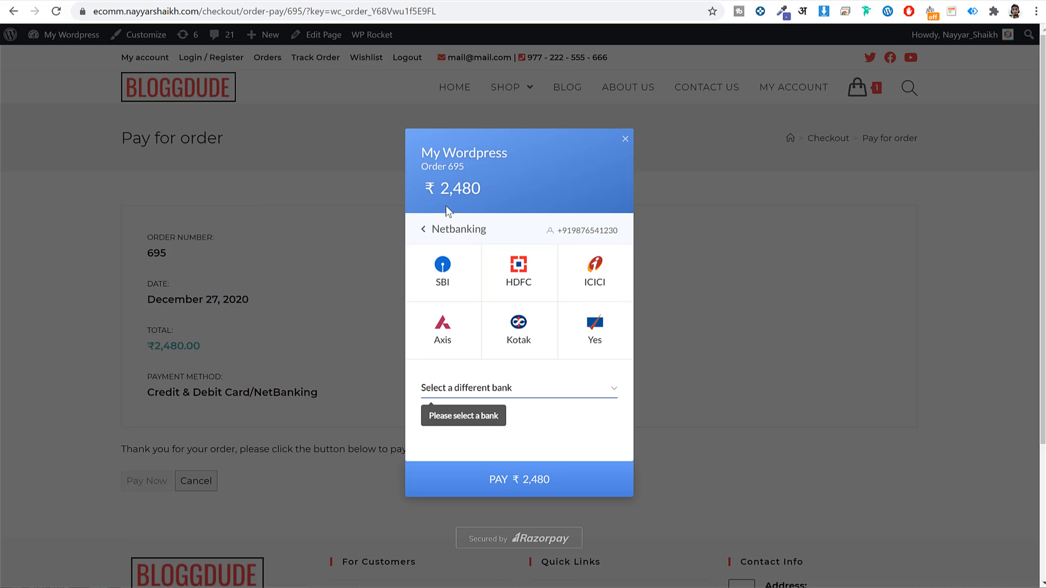
left_click(423, 238)
scroll(515, 334, "down", 2)
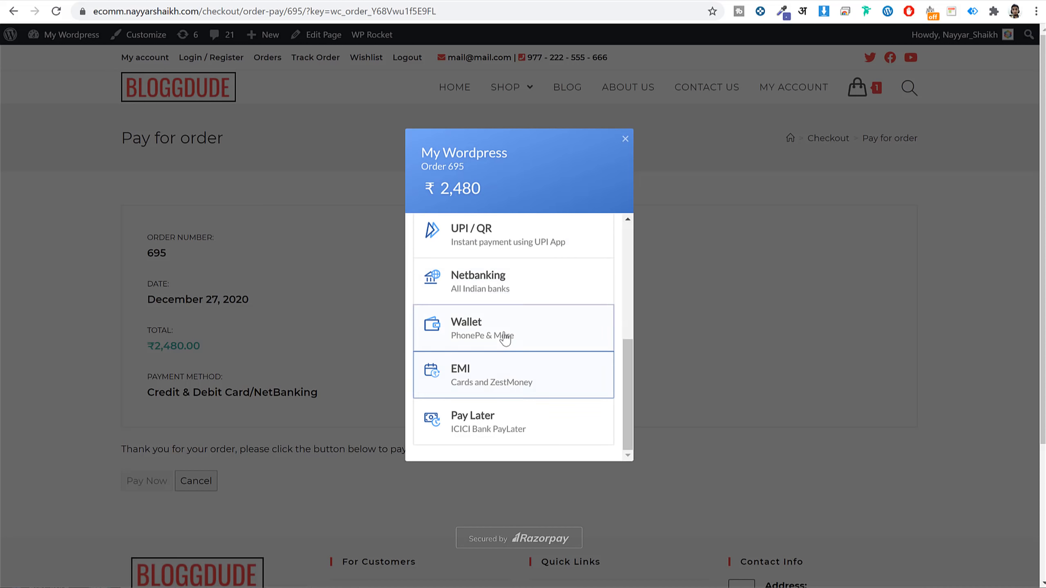
View the wallets offered for payment, and close the Razorpay payment window without choosing one
left_click(508, 339)
scroll(521, 433, "down", 3)
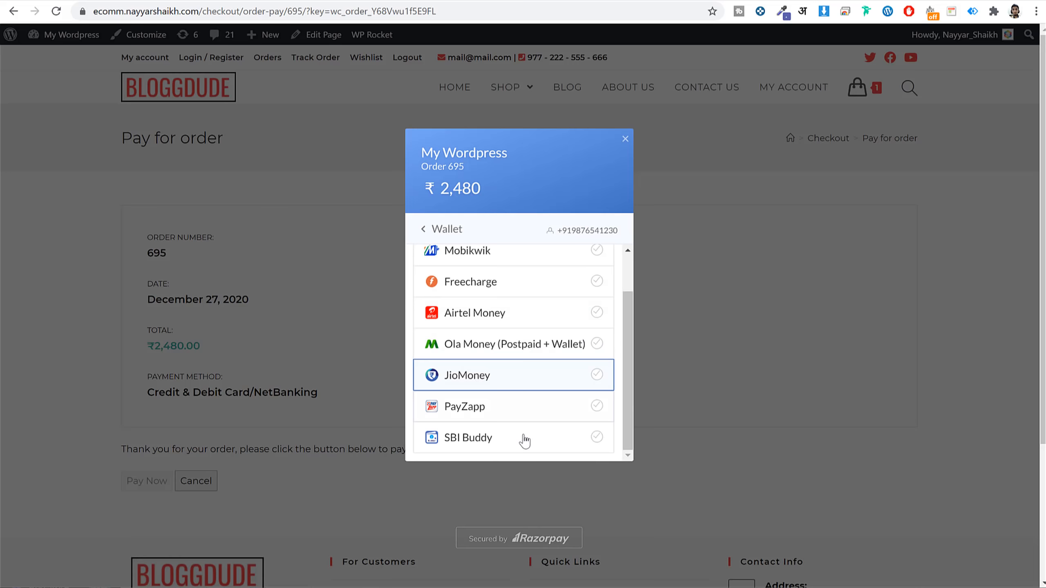
scroll(511, 404, "up", 3)
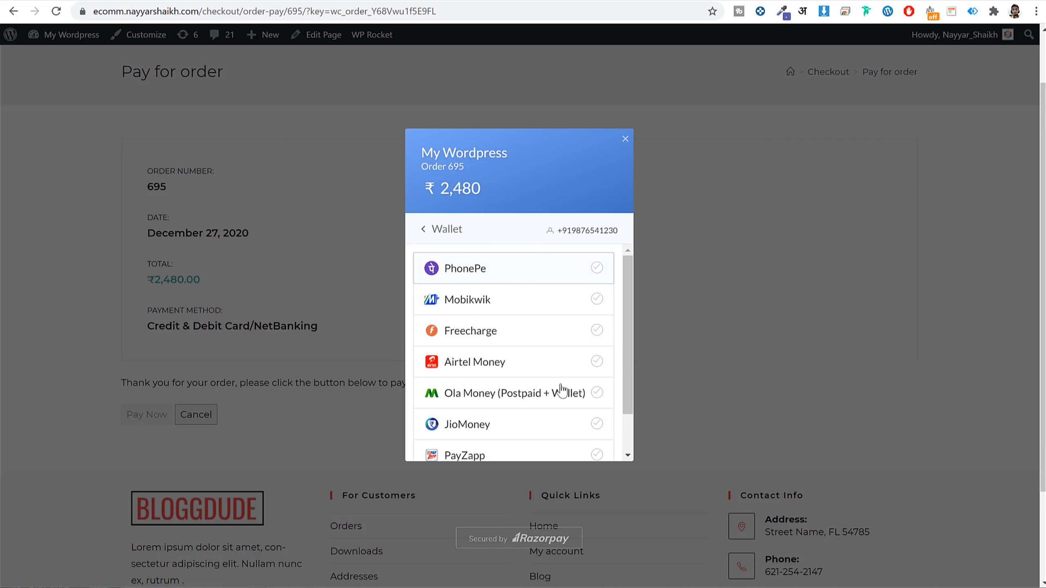
left_click(626, 141)
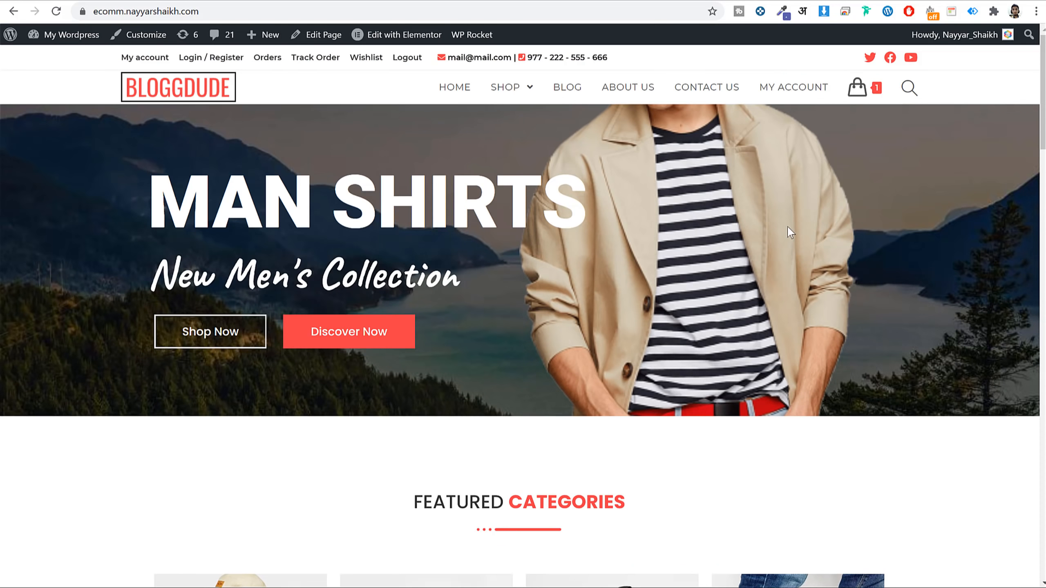
Look through the store's home page, from the featured categories down to the footer
scroll(816, 394, "down", 15)
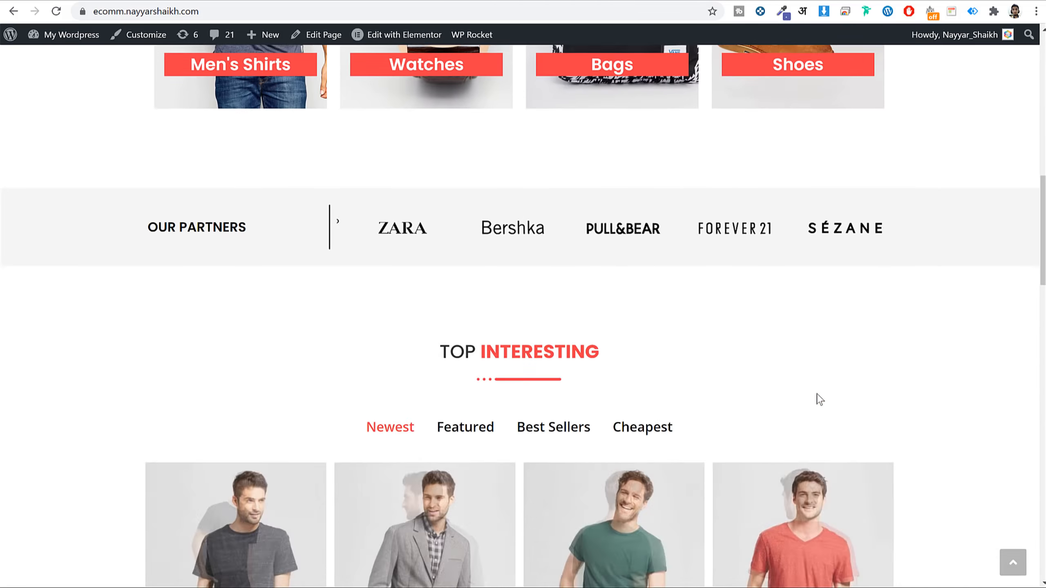
scroll(817, 394, "down", 5)
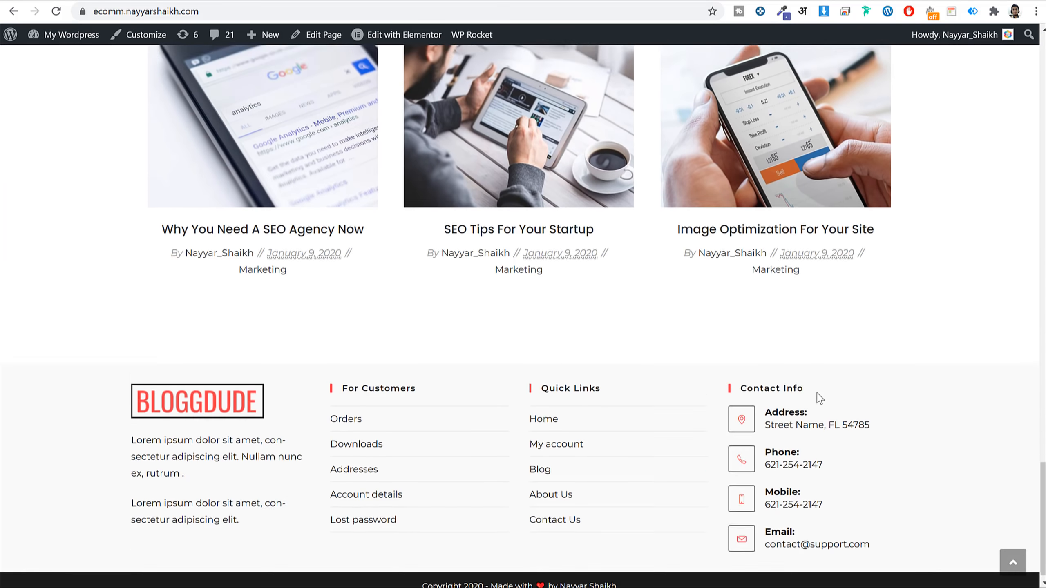
scroll(817, 397, "up", 12)
scroll(817, 399, "up", 10)
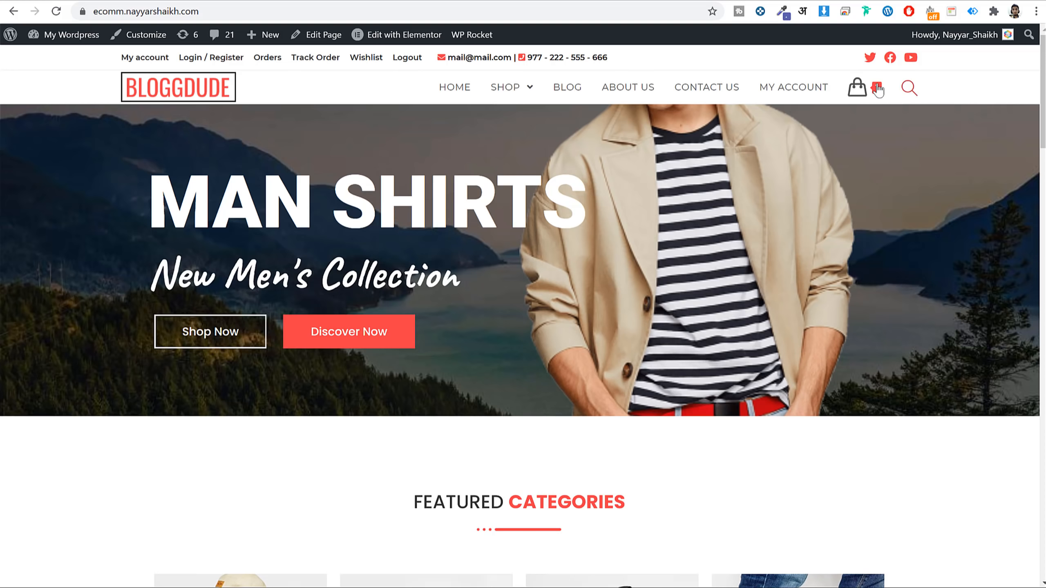
Check out the cart with the Black Short Sleeve and place the order using Credit & Debit Card/NetBanking through Razorpay
mouse_move(859, 89)
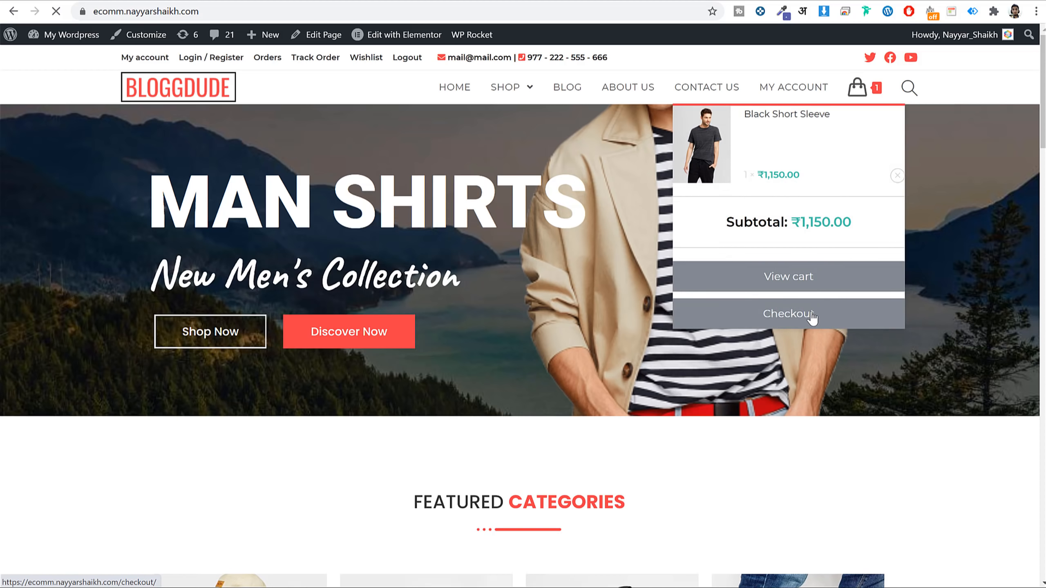
left_click(812, 316)
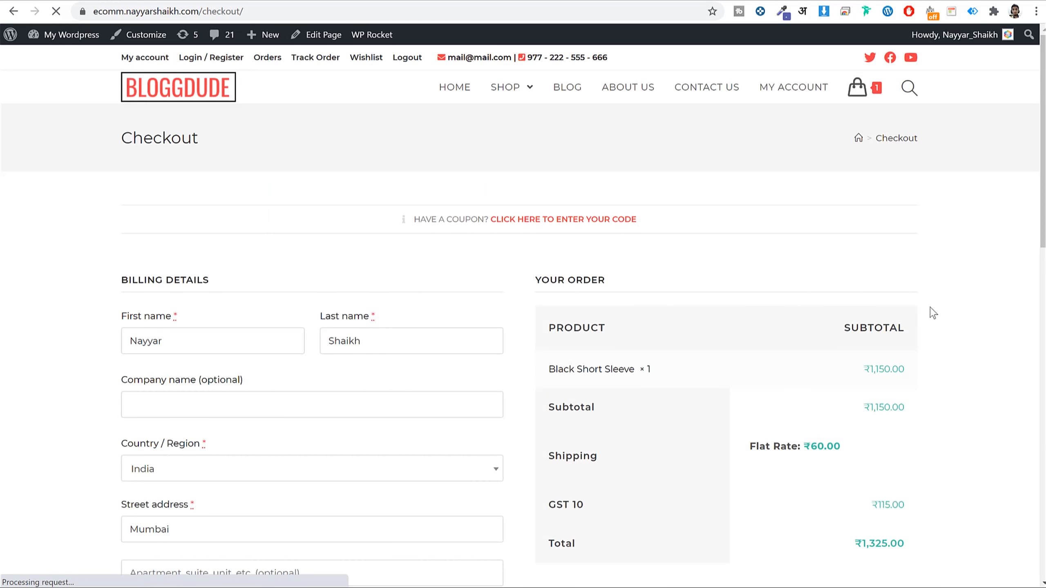
scroll(943, 305, "down", 10)
scroll(944, 305, "up", 4)
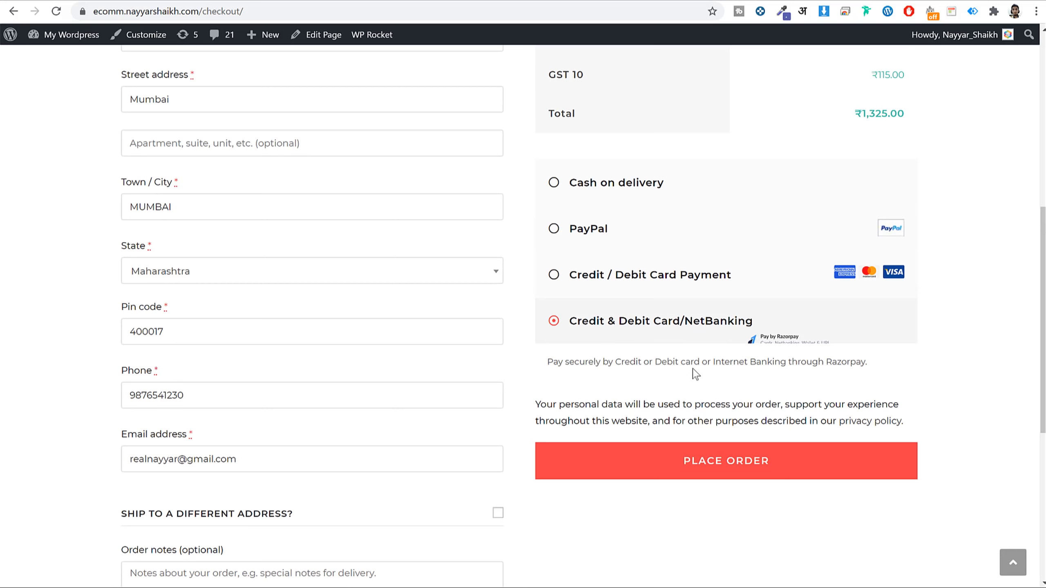
left_click(739, 476)
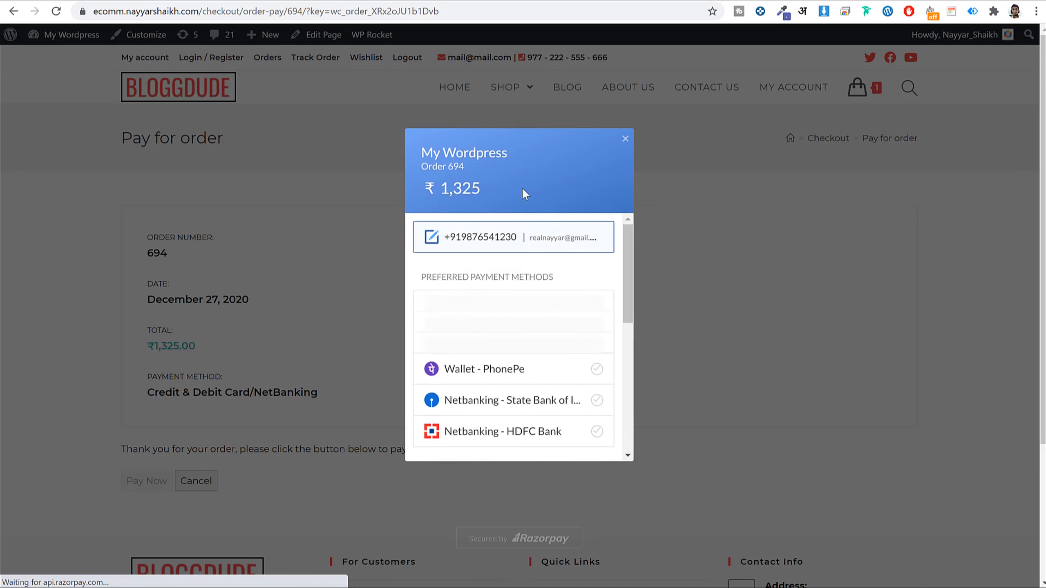
Examine the order amount, the preferred payment methods and the Cards, UPI & More options in the Razorpay payment window
scroll(626, 294, "down", 1)
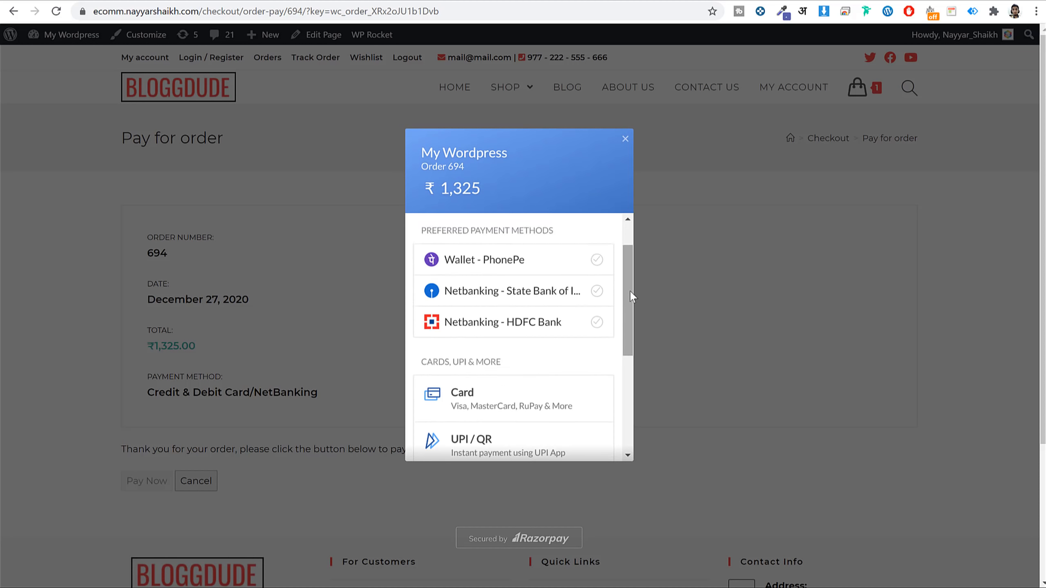
scroll(630, 291, "up", 1)
left_click_drag(483, 188, 428, 189)
left_click(465, 275)
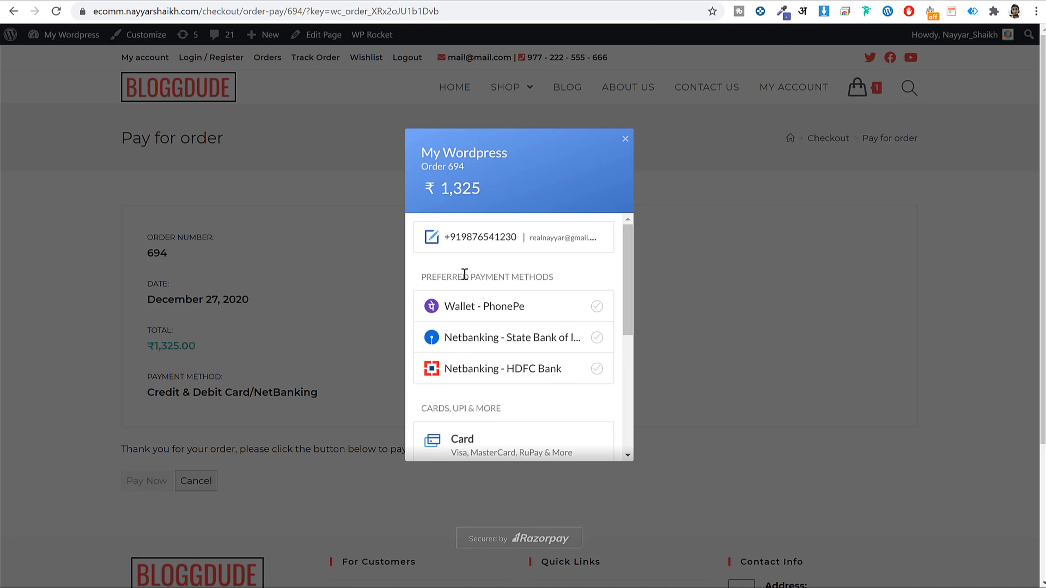
scroll(620, 272, "down", 1)
scroll(518, 275, "up", 1)
scroll(598, 281, "down", 1)
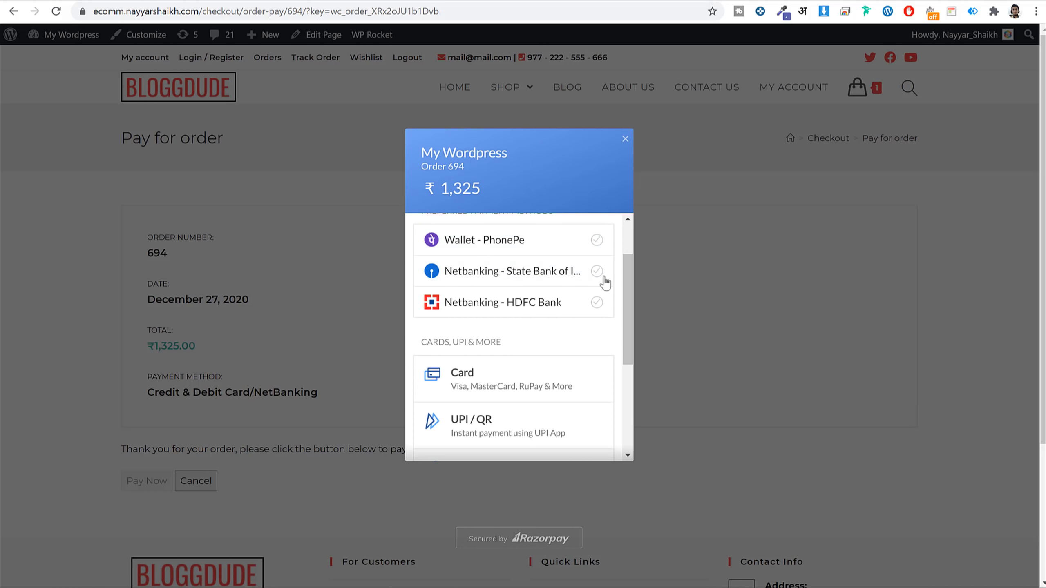
scroll(614, 307, "down", 2)
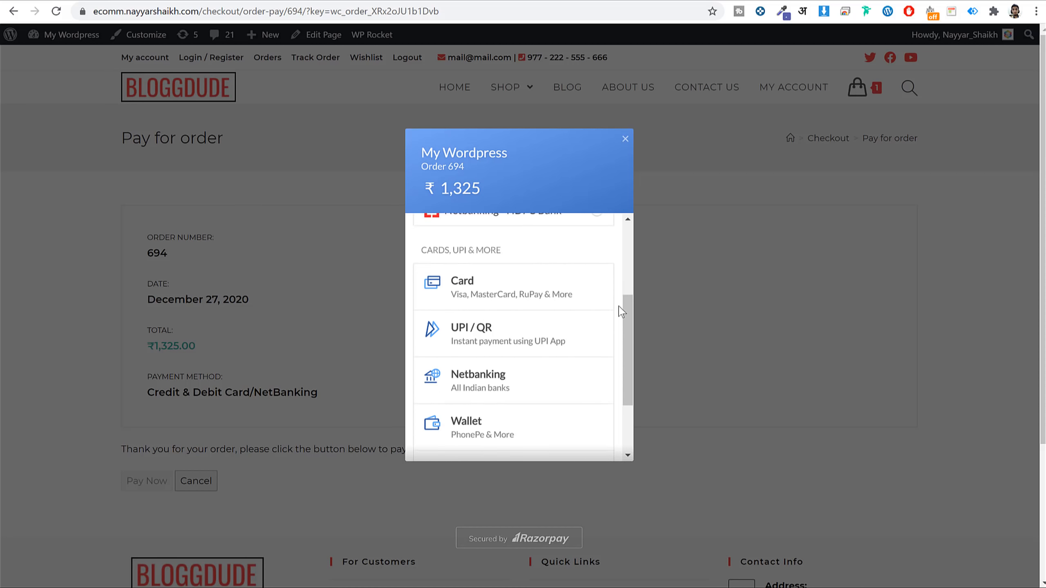
scroll(621, 310, "up", 1)
scroll(622, 311, "down", 1)
View the Card payment form, skipping saved cards, and the UPI / QR options, returning to the payment methods after each
left_click(477, 250)
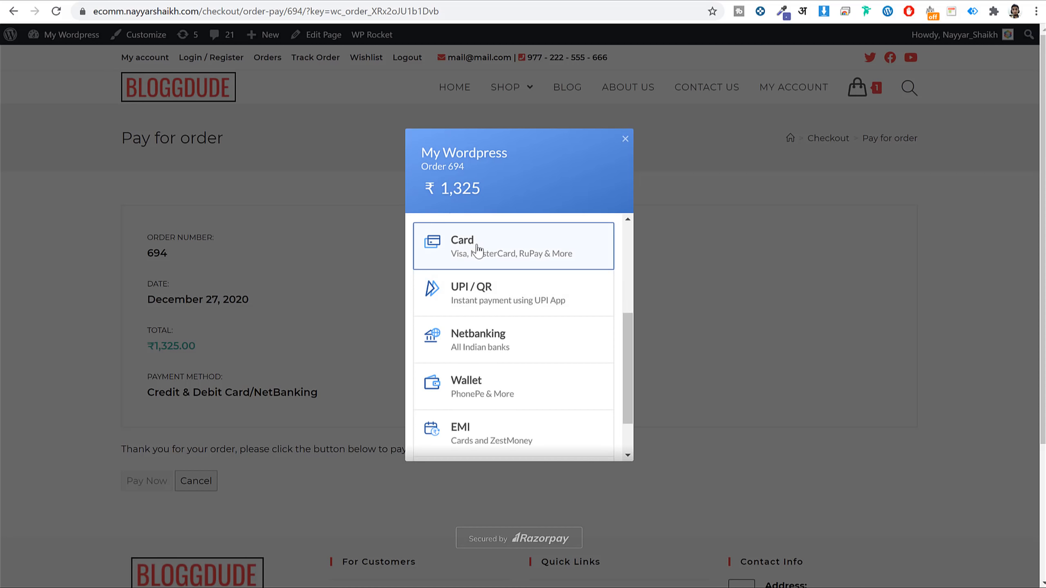
left_click(500, 262)
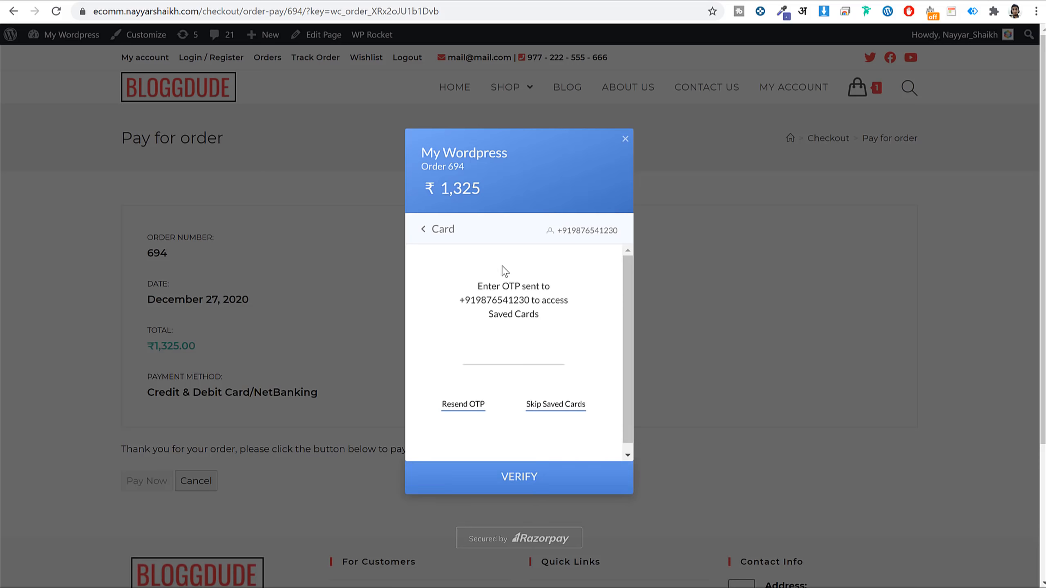
left_click(555, 405)
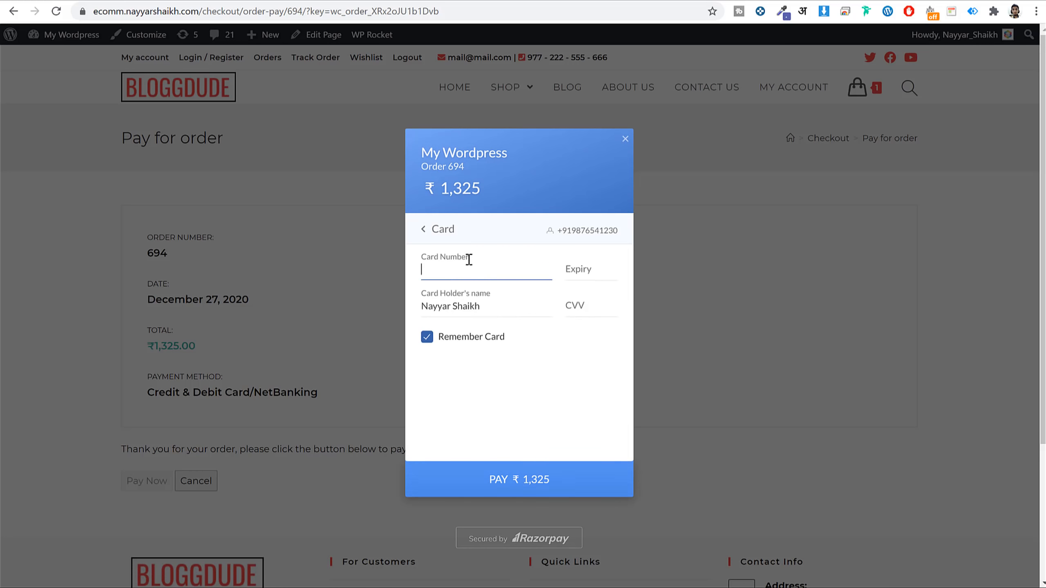
left_click(434, 237)
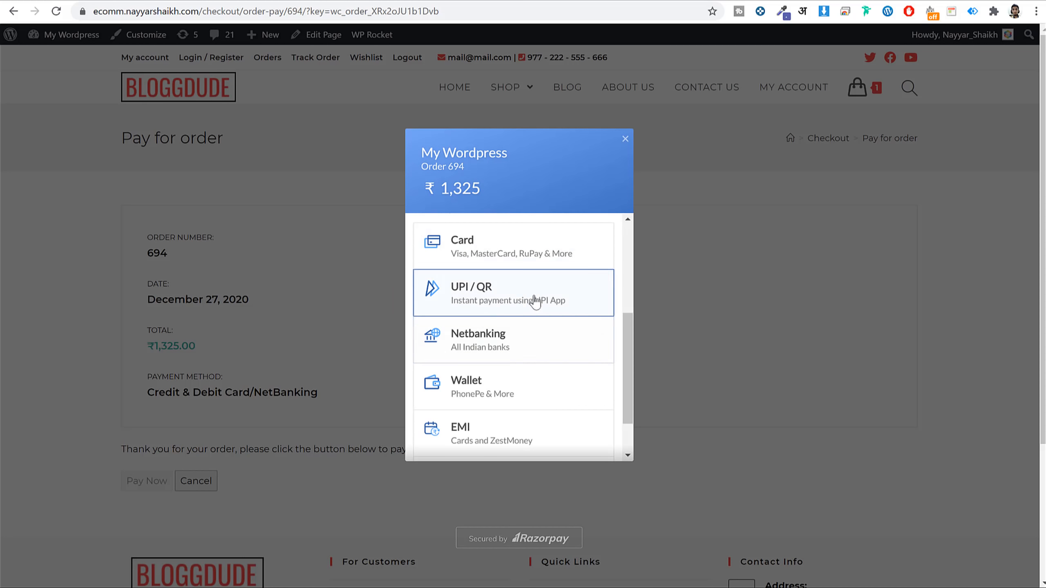
left_click(513, 304)
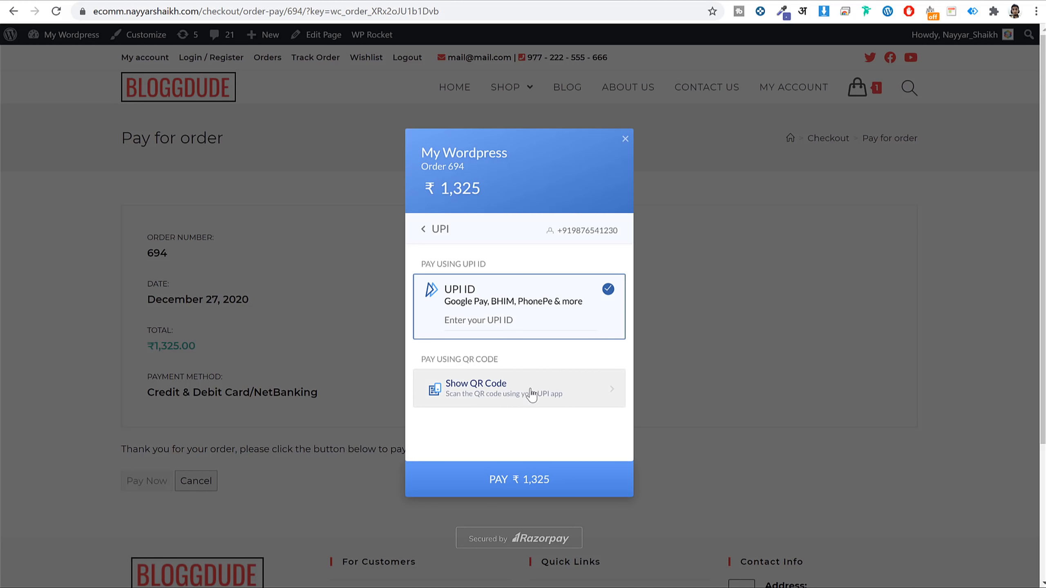
left_click(437, 227)
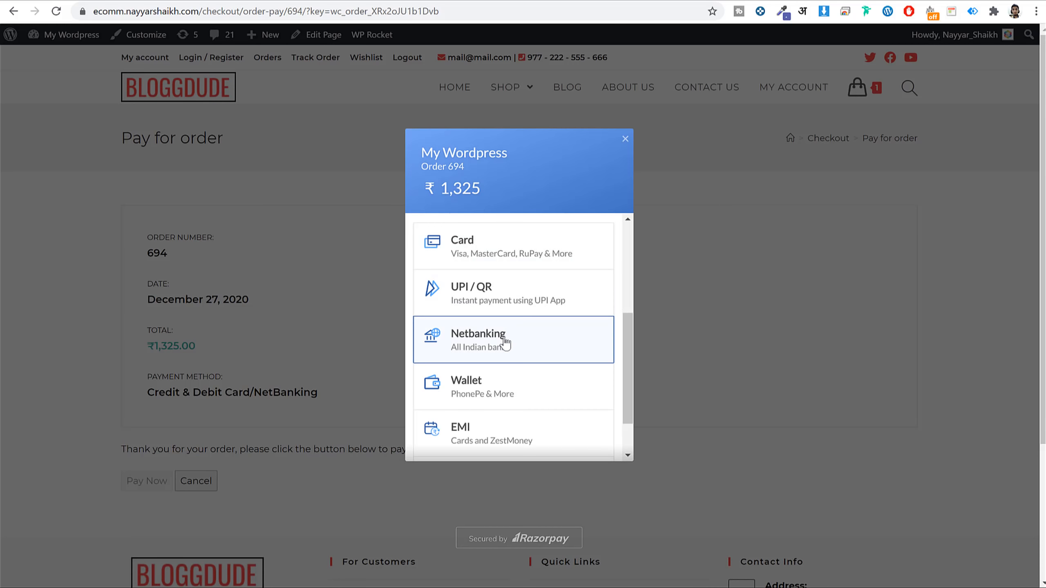
Browse the full list of Netbanking banks without choosing one, and close the payment window
left_click(511, 345)
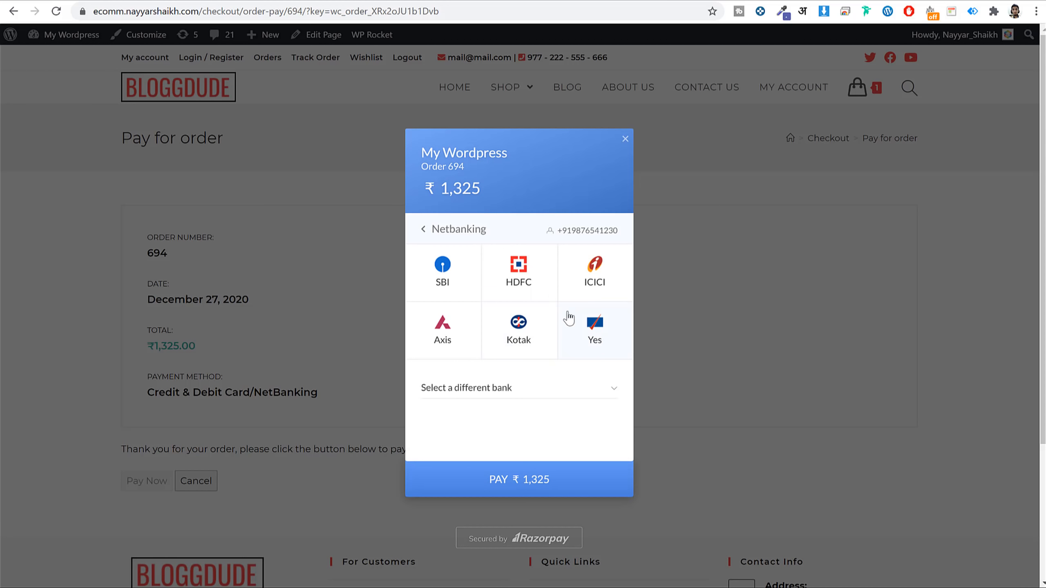
left_click(496, 383)
scroll(522, 345, "down", 15)
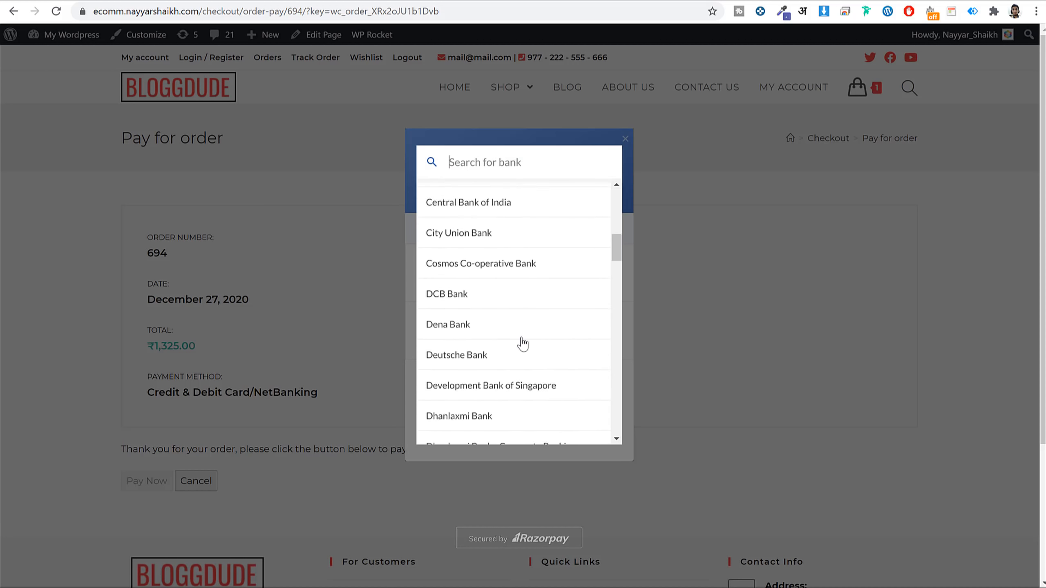
scroll(522, 344, "down", 7)
scroll(523, 351, "down", 5)
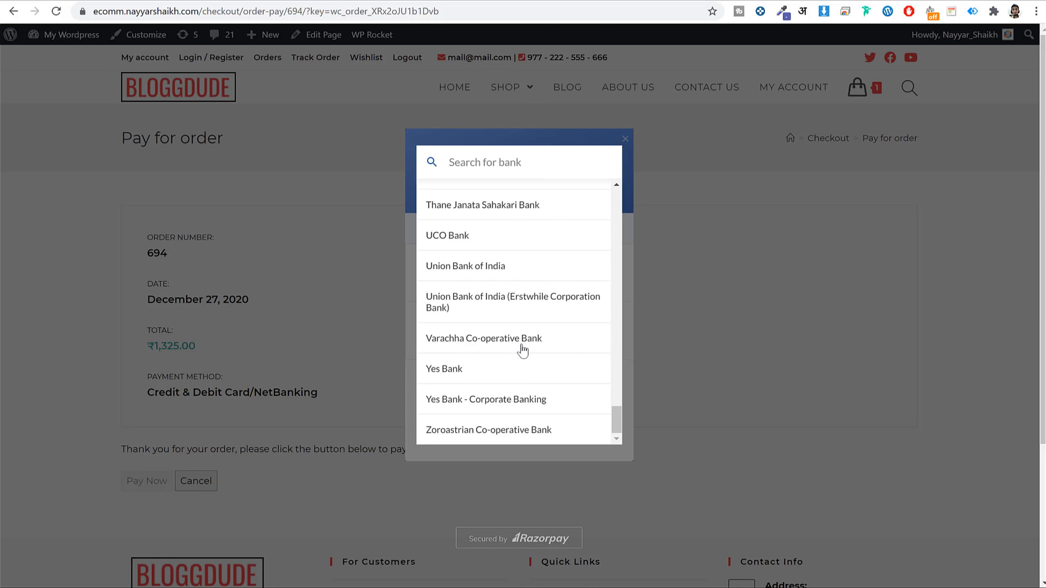
scroll(527, 369, "up", 15)
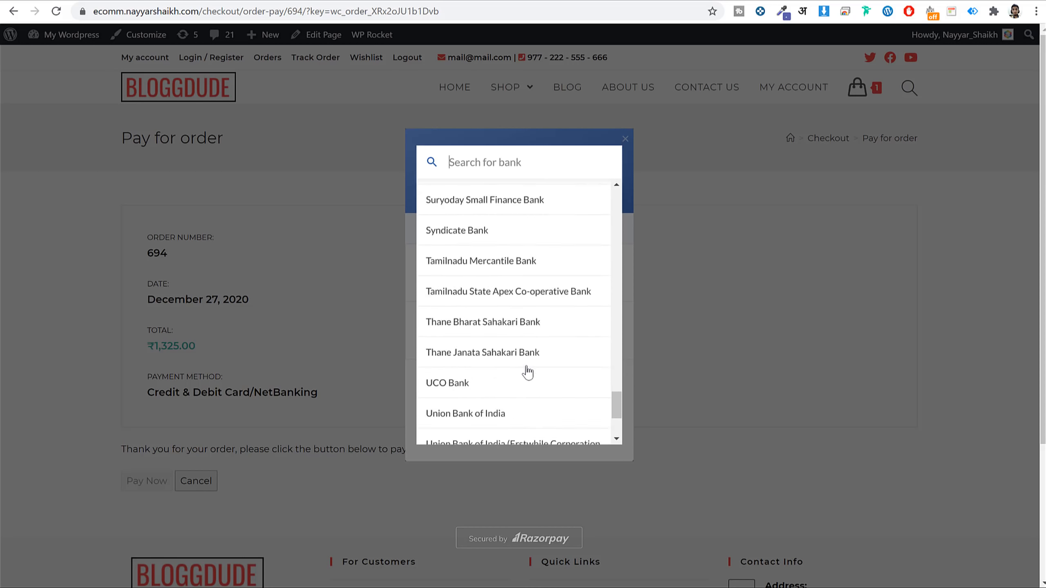
left_click(626, 143)
left_click(425, 229)
scroll(573, 354, "down", 4)
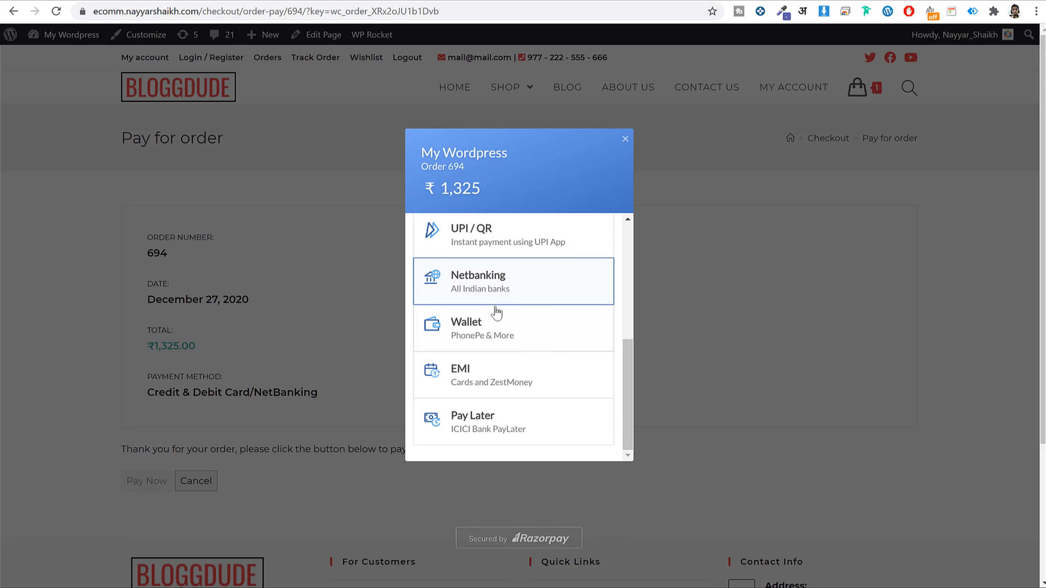
left_click(625, 140)
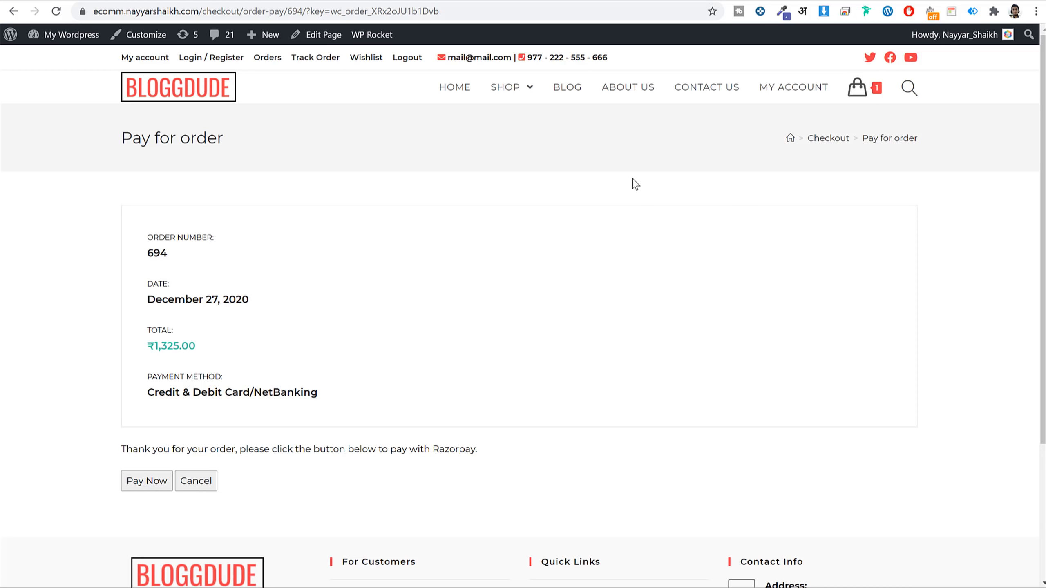
Switch to the Razorpay website and open its sign-up page
left_click(260, 1)
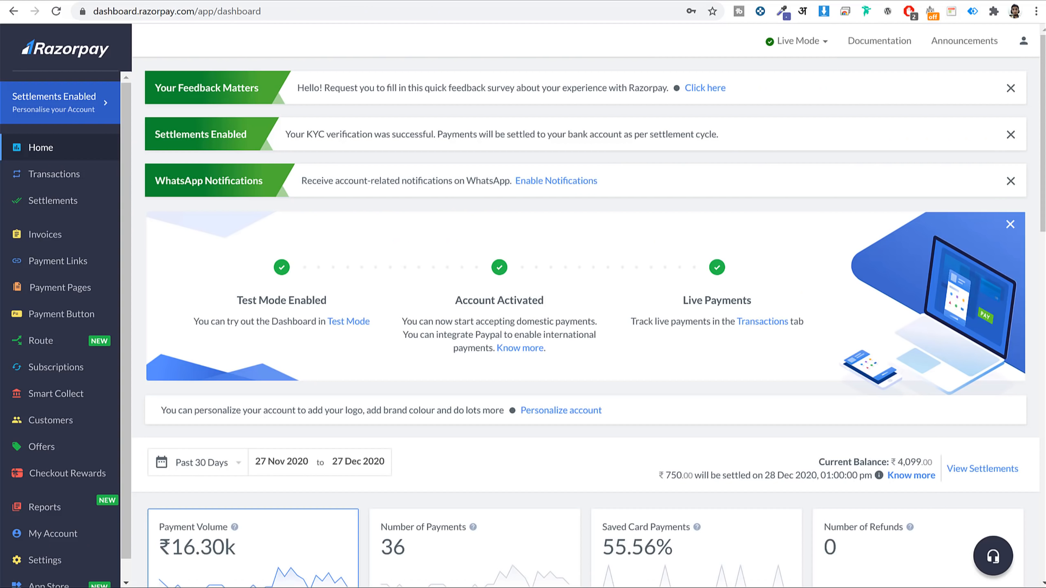
left_click(362, 1)
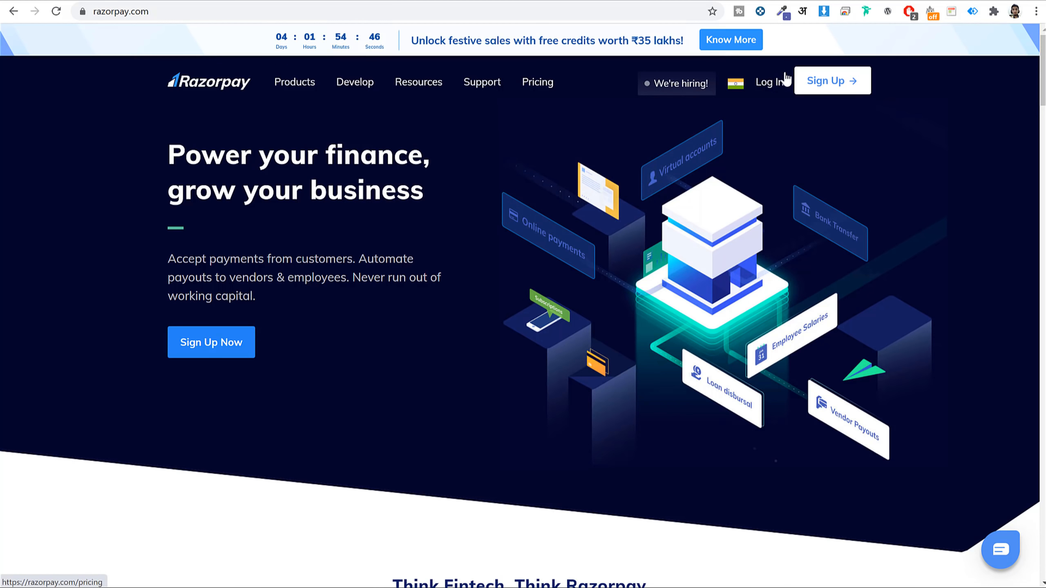
left_click(829, 89)
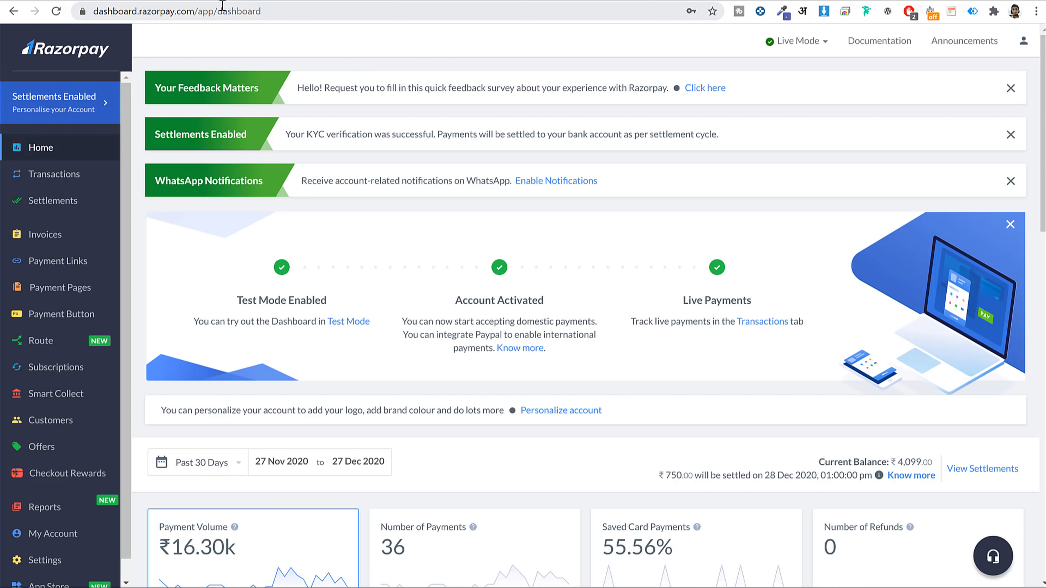
Examine the Razorpay dashboard's address, payment volume figures, daily graph and Payment Insights by method
left_click_drag(203, 8, 52, 9)
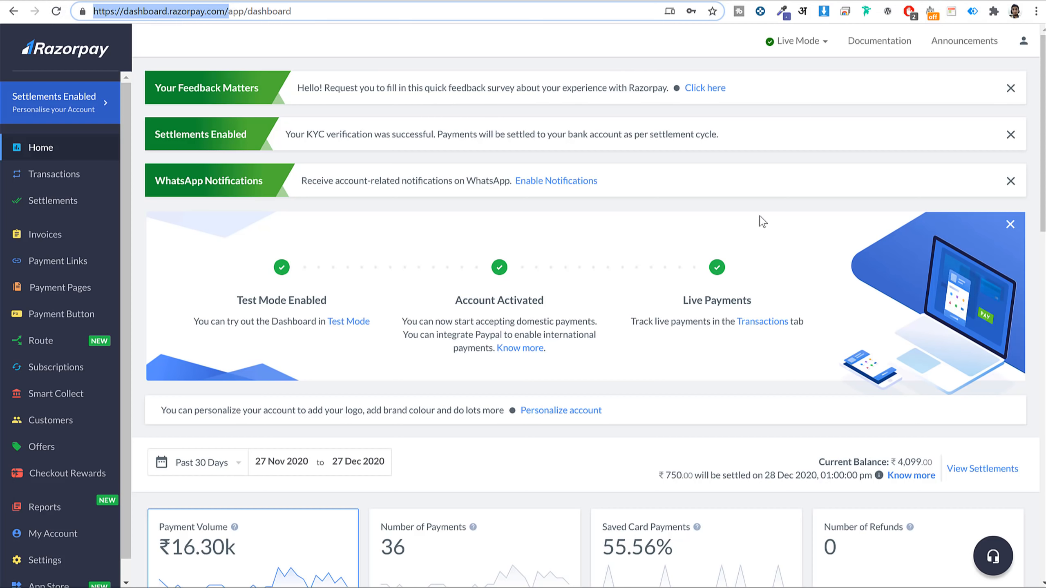
scroll(762, 222, "down", 5)
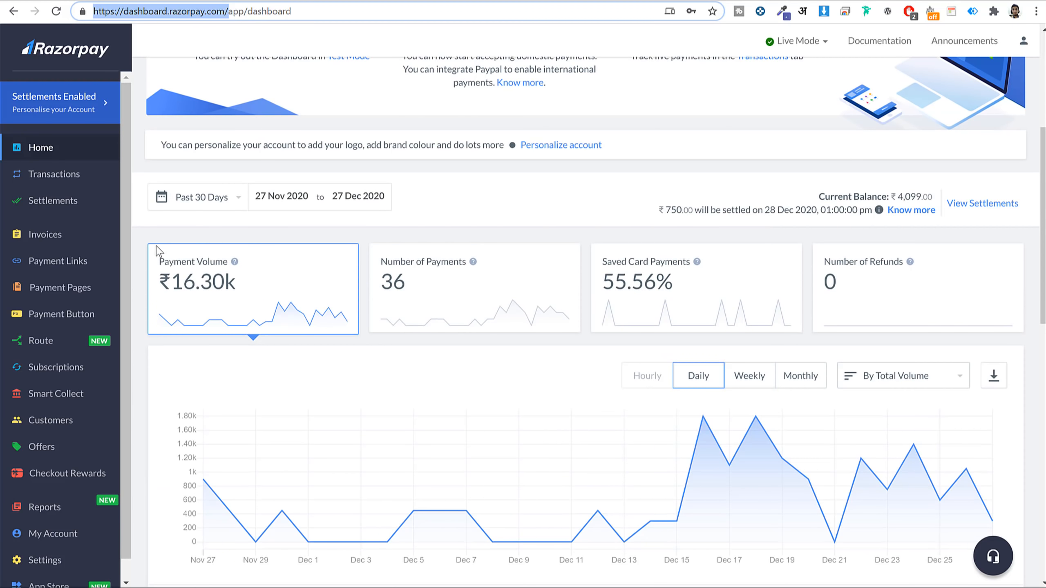
scroll(101, 297, "down", 1)
scroll(101, 313, "up", 1)
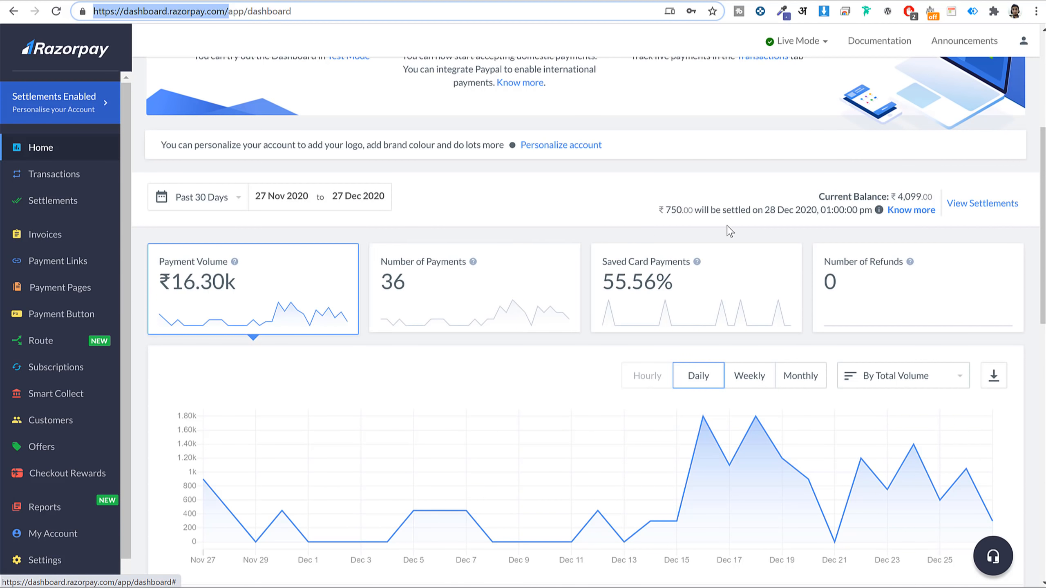
scroll(727, 228, "down", 5)
scroll(727, 231, "down", 12)
scroll(728, 231, "up", 15)
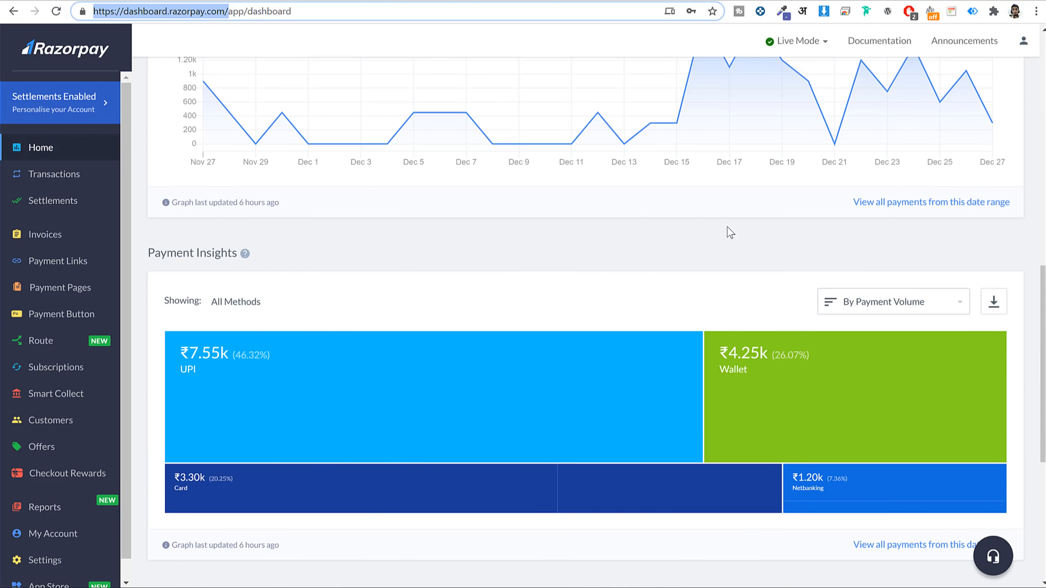
scroll(729, 232, "up", 7)
scroll(726, 230, "down", 5)
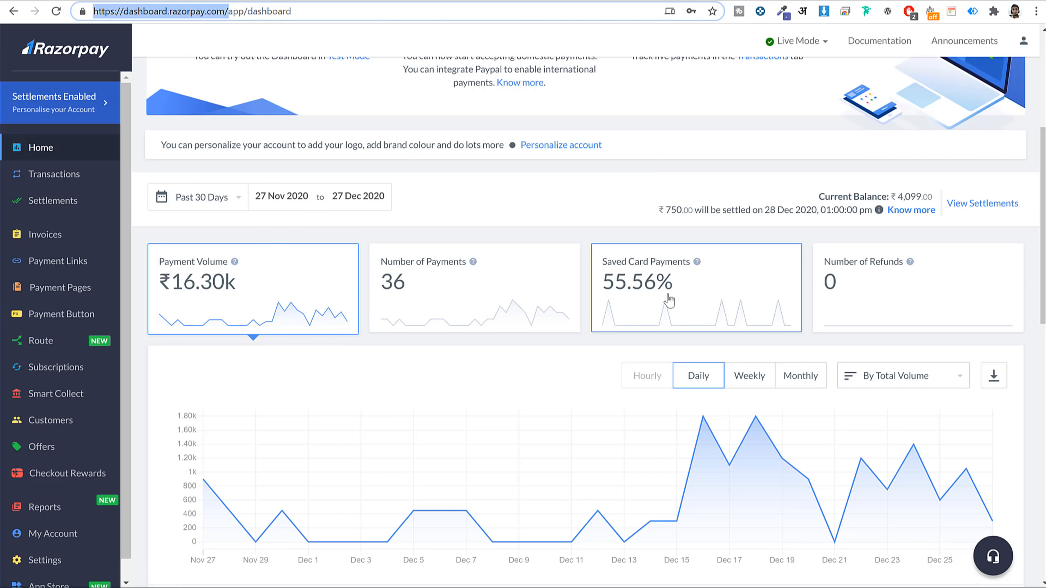
scroll(893, 292, "down", 5)
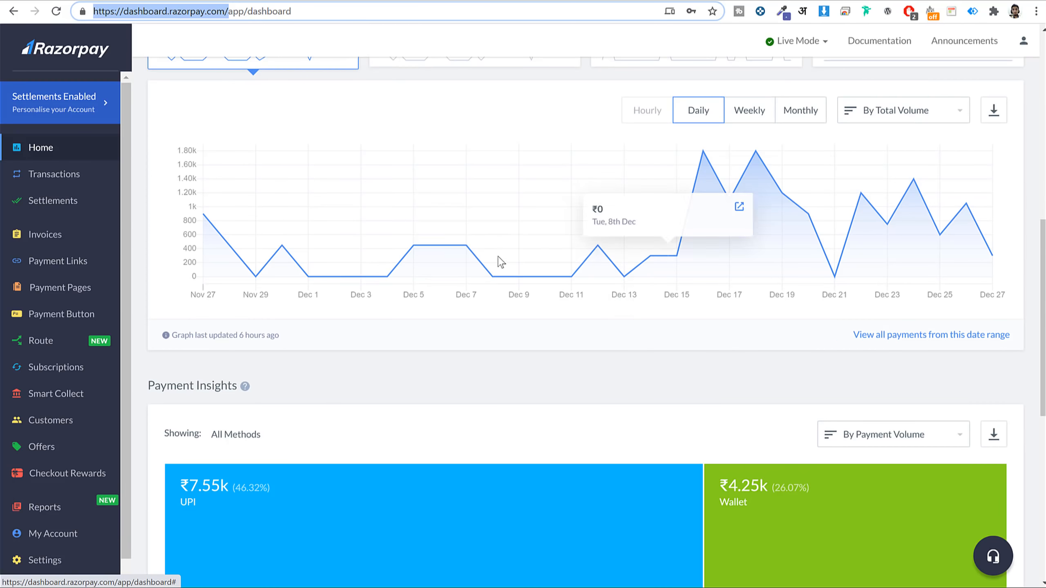
Open the most recent failed payment listed under Recent Activity, completing the reCAPTCHA check and unlocking the account
scroll(875, 264, "down", 5)
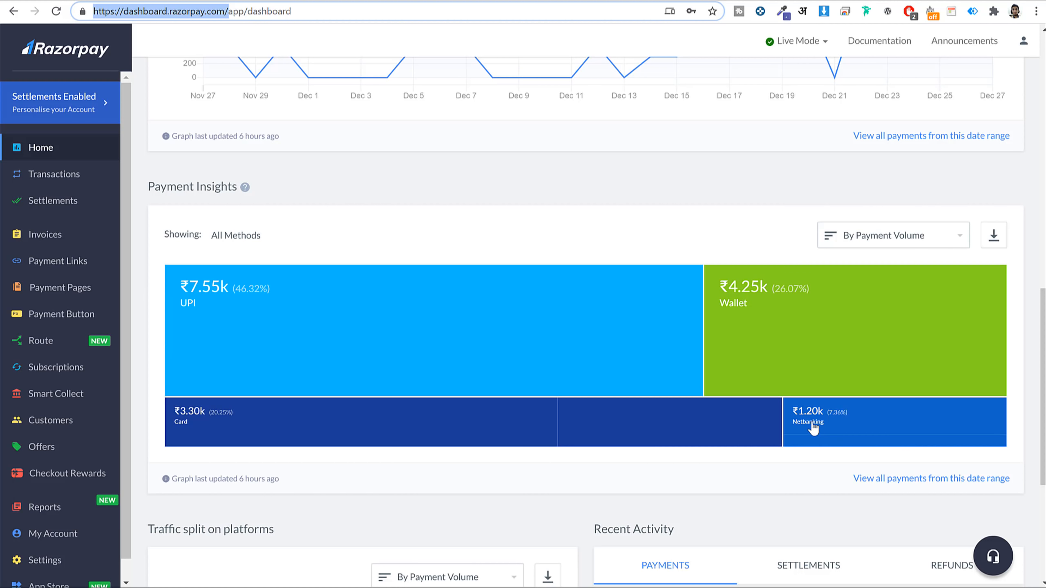
scroll(821, 442, "down", 5)
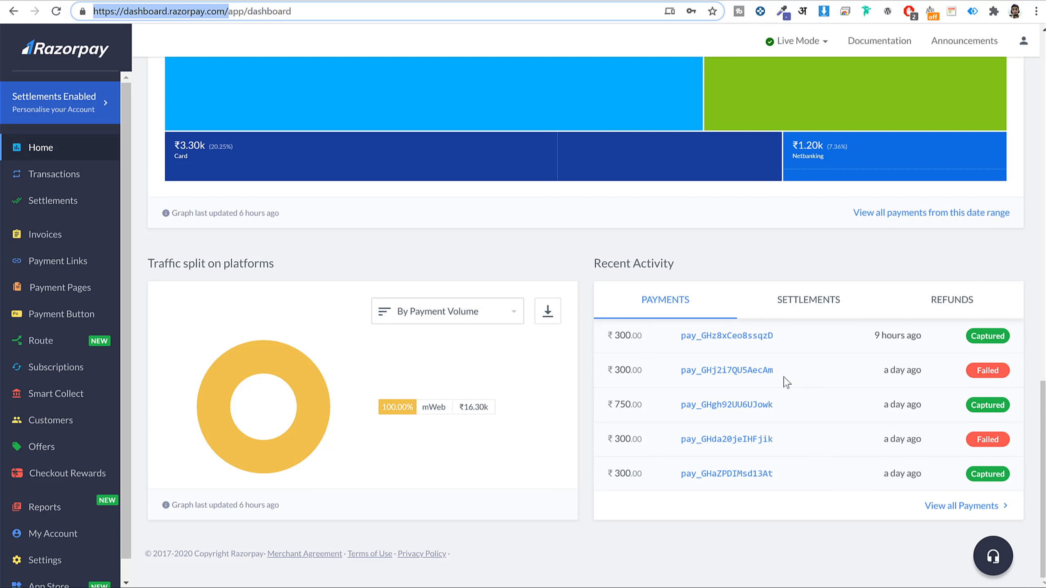
left_click(742, 372)
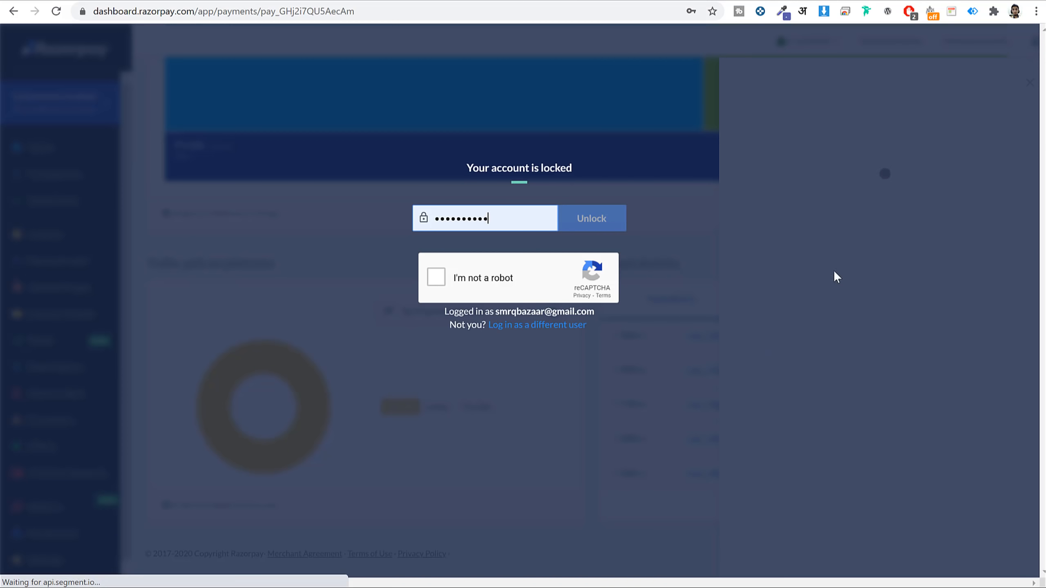
left_click(436, 277)
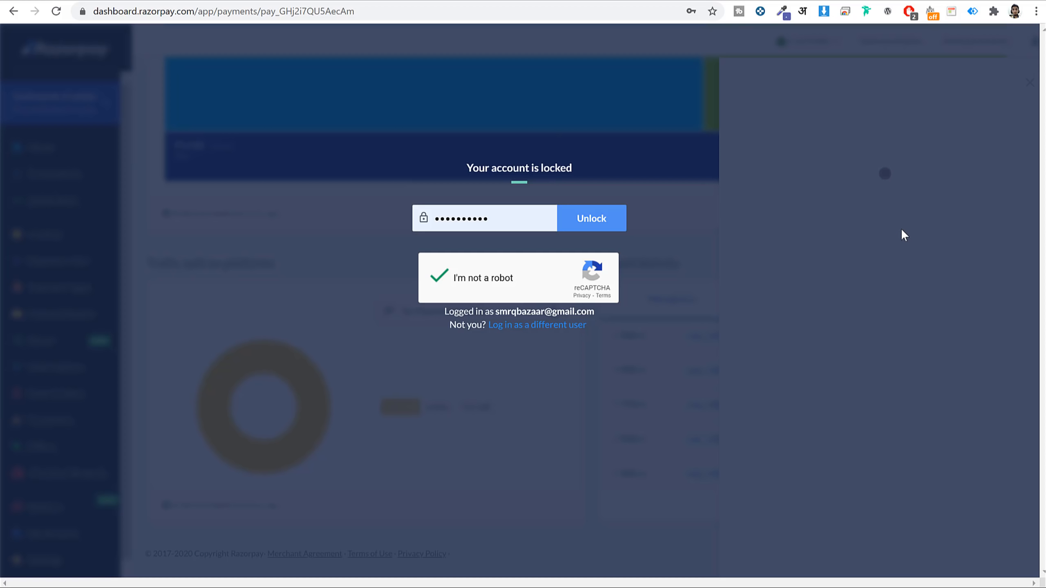
left_click(615, 215)
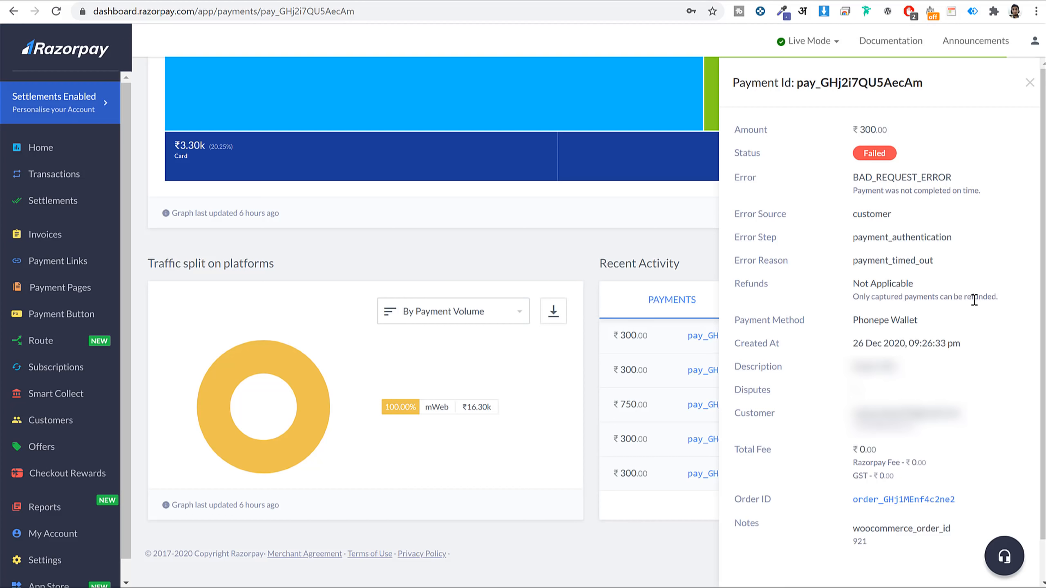
Examine the failed payment's details, highlighting its payment method, description and customer fields, and close the details
scroll(978, 317, "down", 1)
scroll(978, 317, "up", 1)
left_click_drag(851, 321, 936, 325)
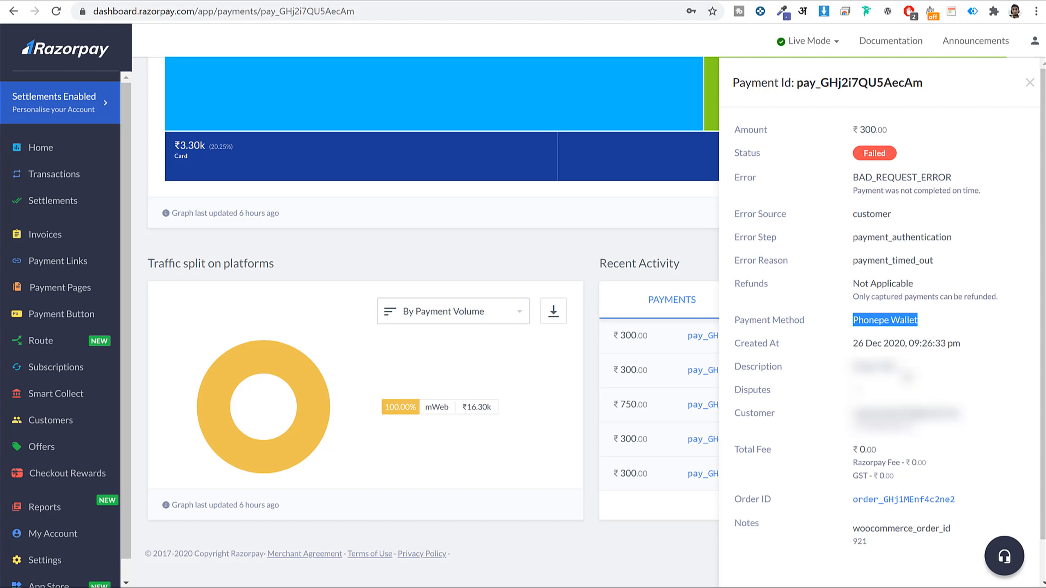
left_click_drag(900, 367, 851, 366)
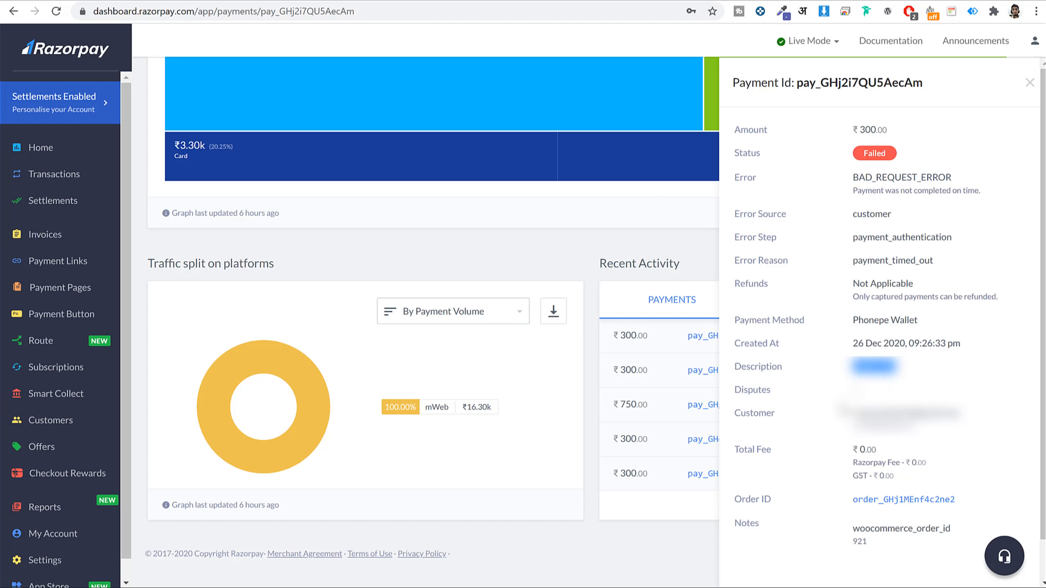
left_click_drag(839, 420, 987, 423)
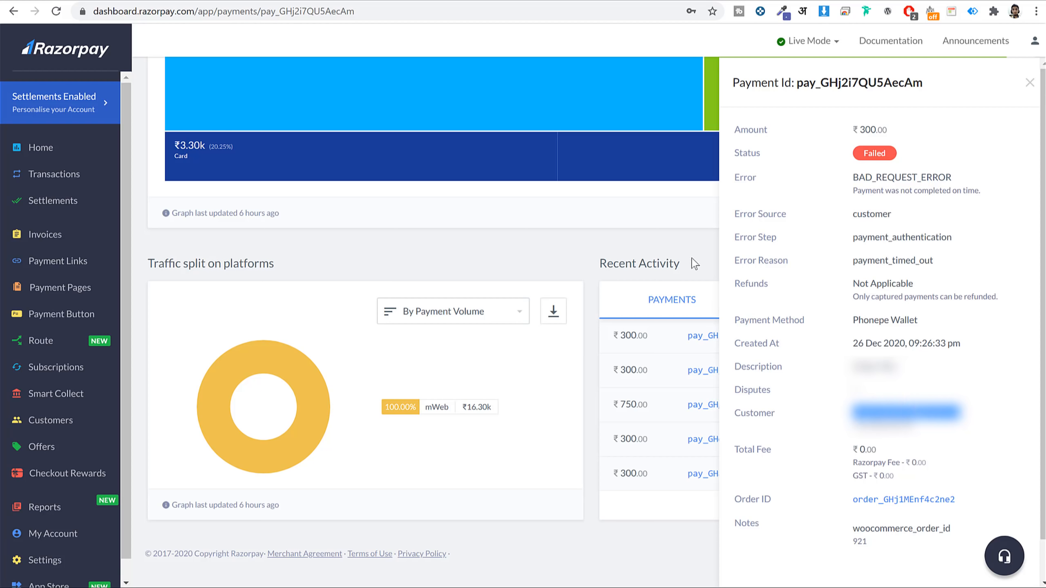
left_click(701, 255)
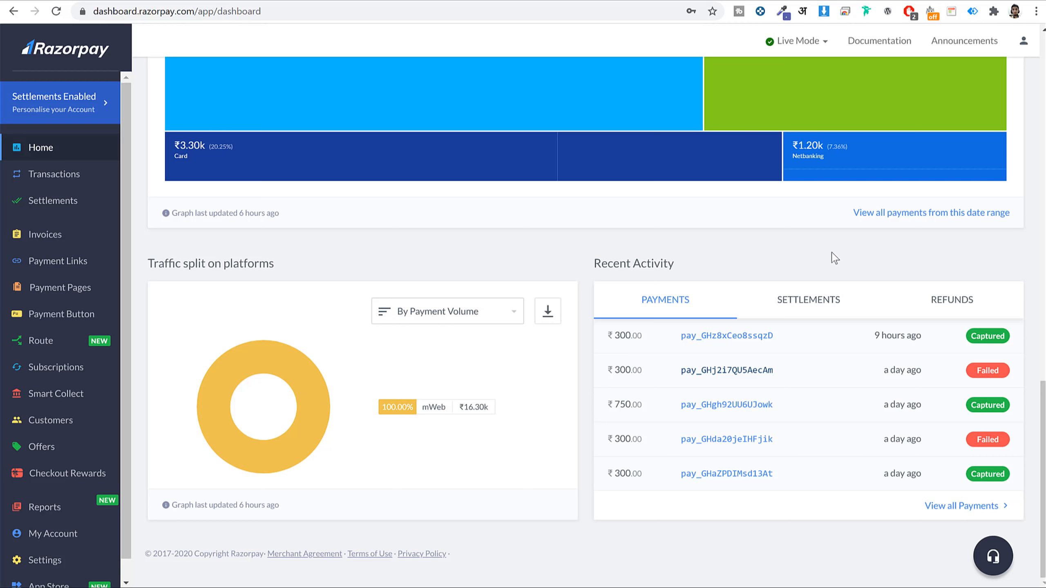
Review the recent settlements, highlighting the ages of the first two, and look back over the dashboard's balance and payment summaries
left_click(819, 300)
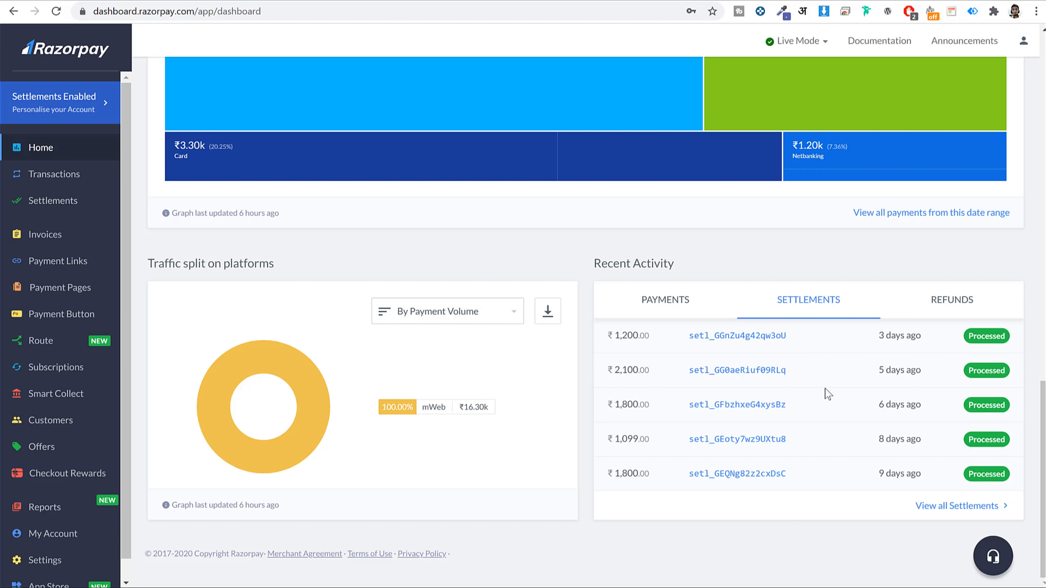
left_click_drag(926, 336, 878, 336)
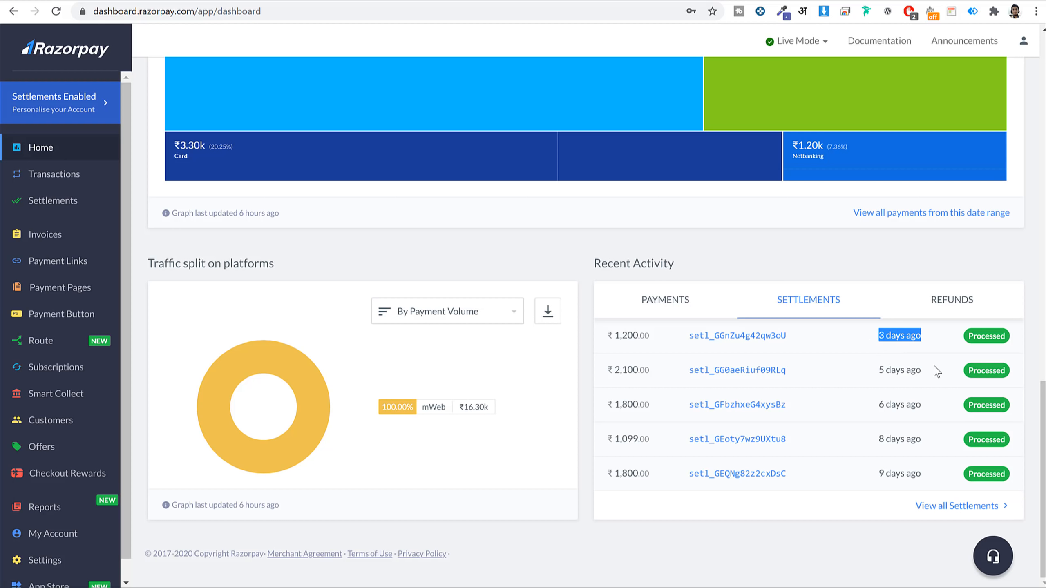
left_click_drag(924, 371, 878, 371)
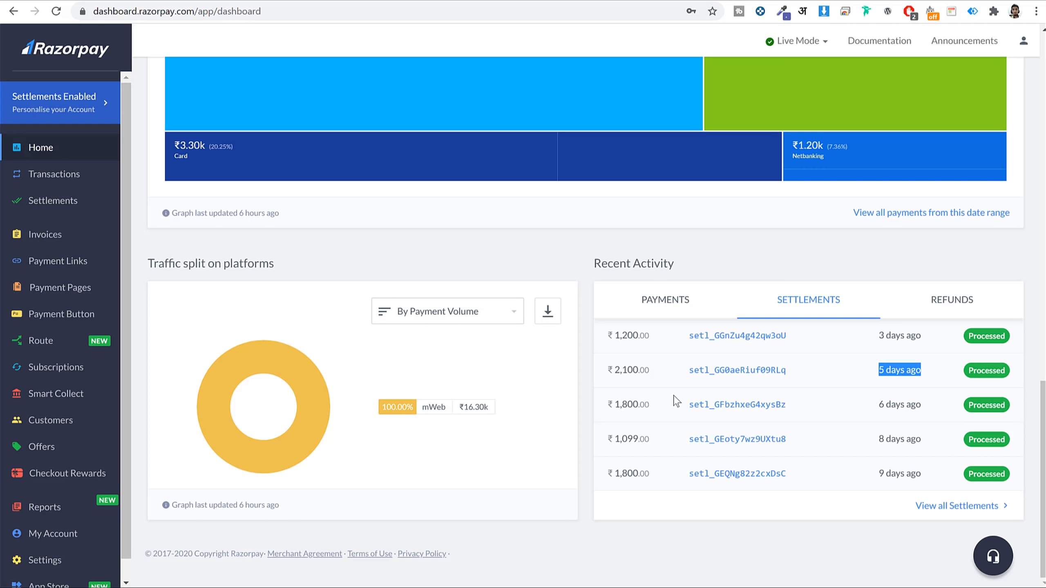
scroll(879, 473, "up", 1)
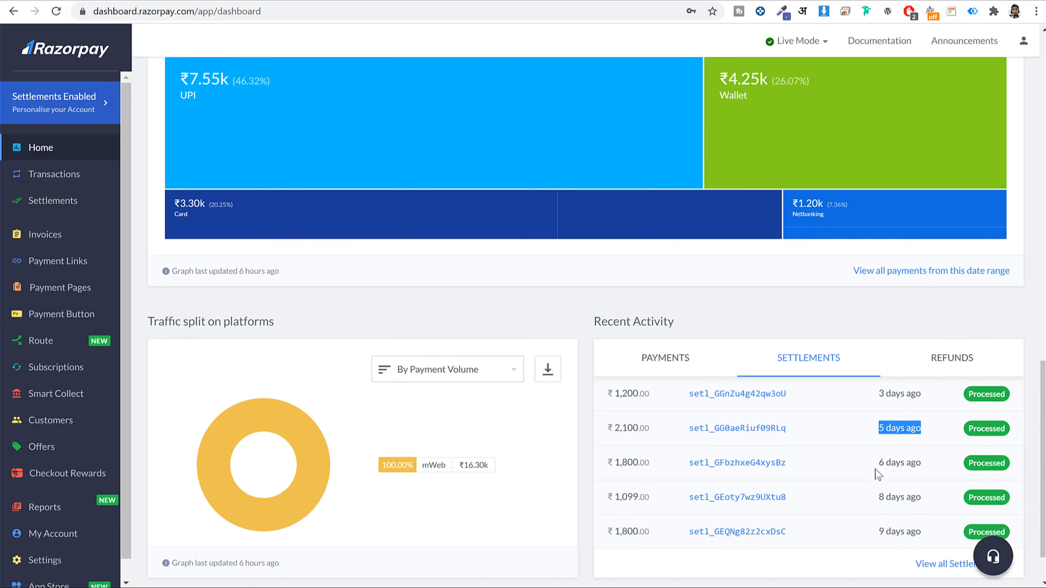
scroll(877, 470, "up", 10)
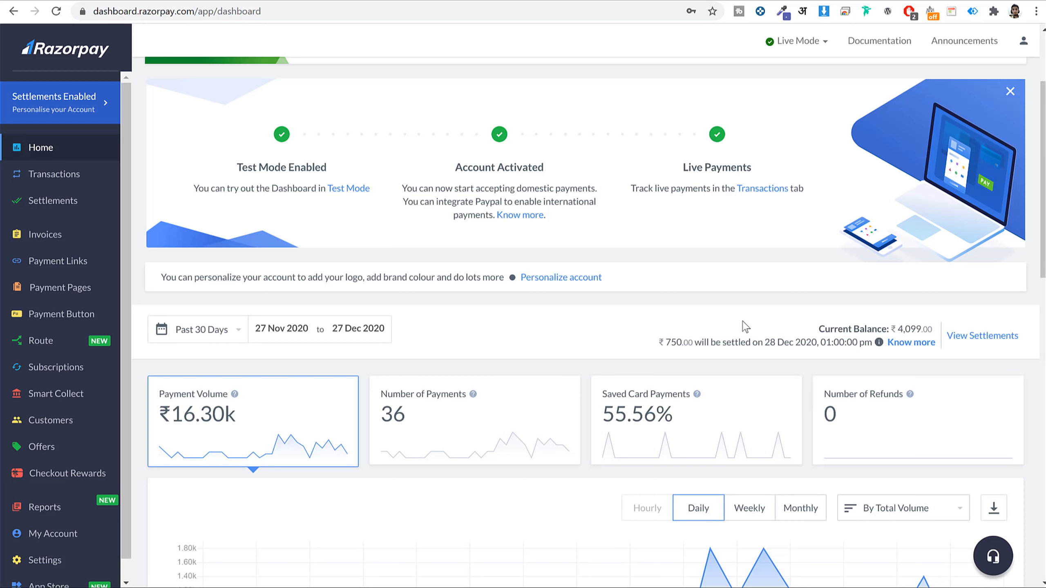
scroll(742, 321, "down", 3)
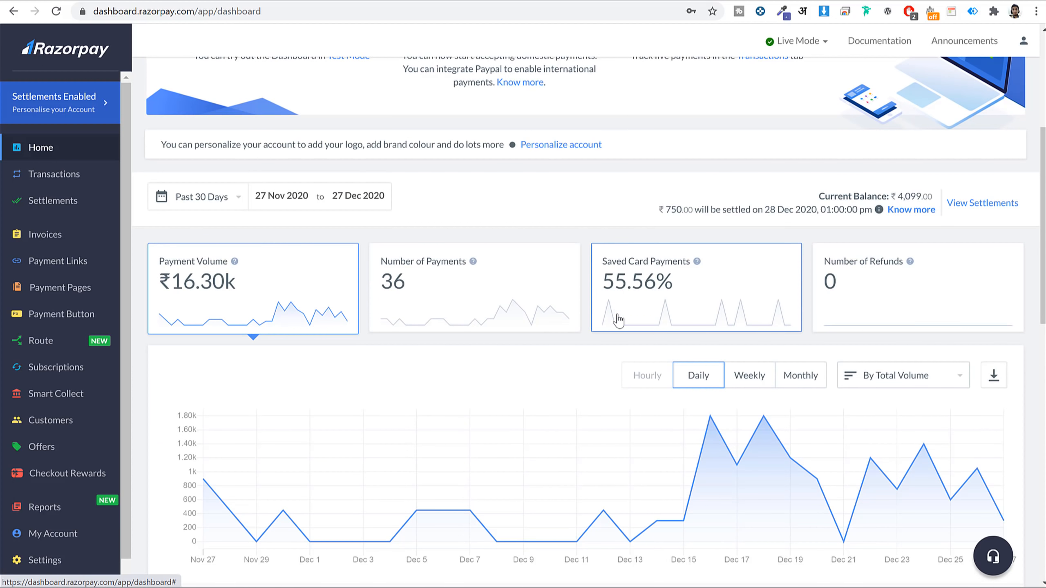
scroll(617, 313, "up", 2)
scroll(769, 251, "up", 3)
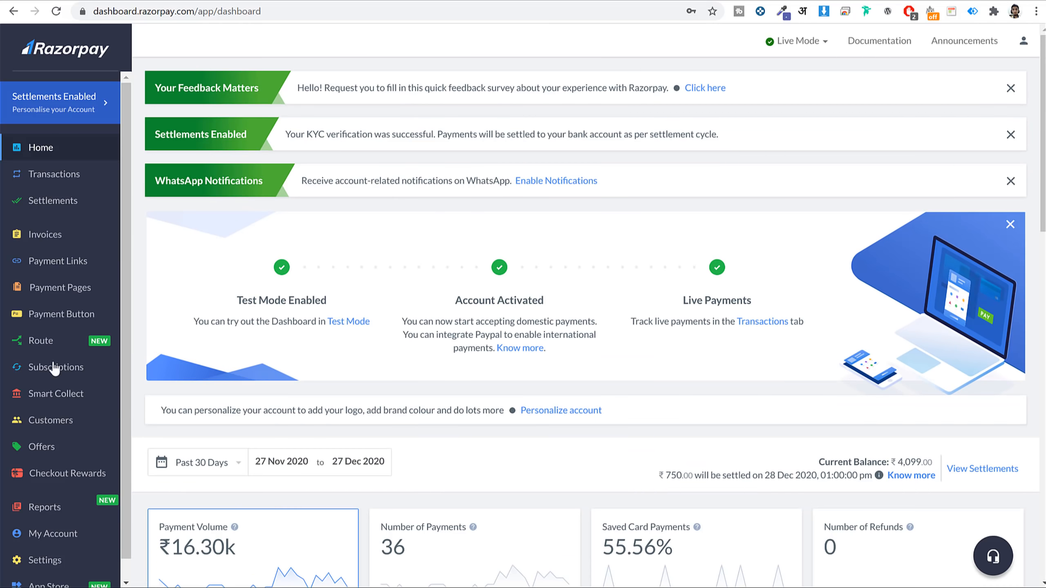
Open My Account and look through the profile's merchant, support, bank account and settlement details
left_click(62, 534)
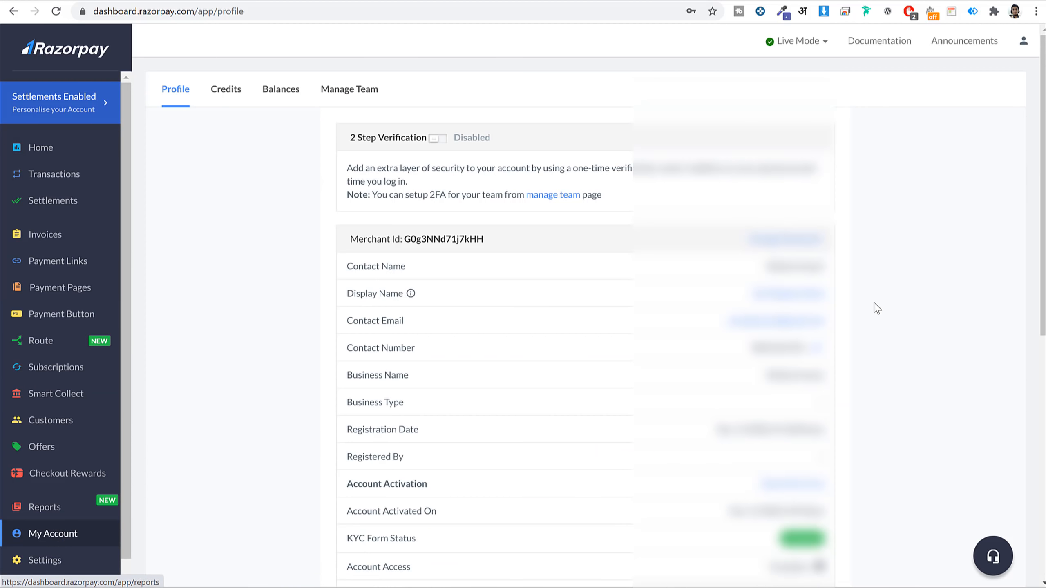
scroll(876, 306, "down", 5)
scroll(875, 303, "down", 4)
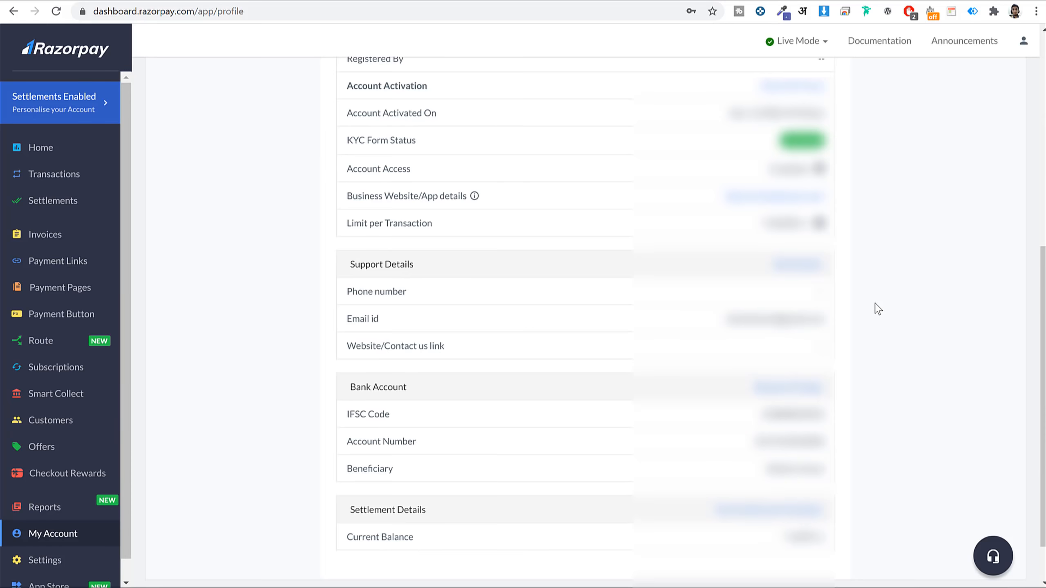
scroll(874, 303, "up", 4)
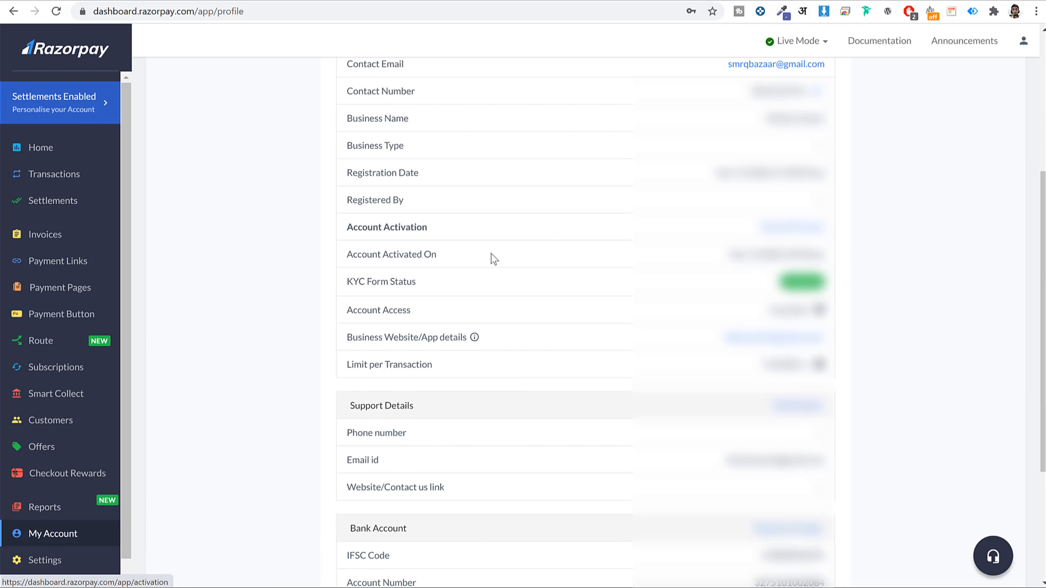
View the KYC form's sections from Contact Info to Documents Upload, close the form and return to the dashboard home
left_click(795, 234)
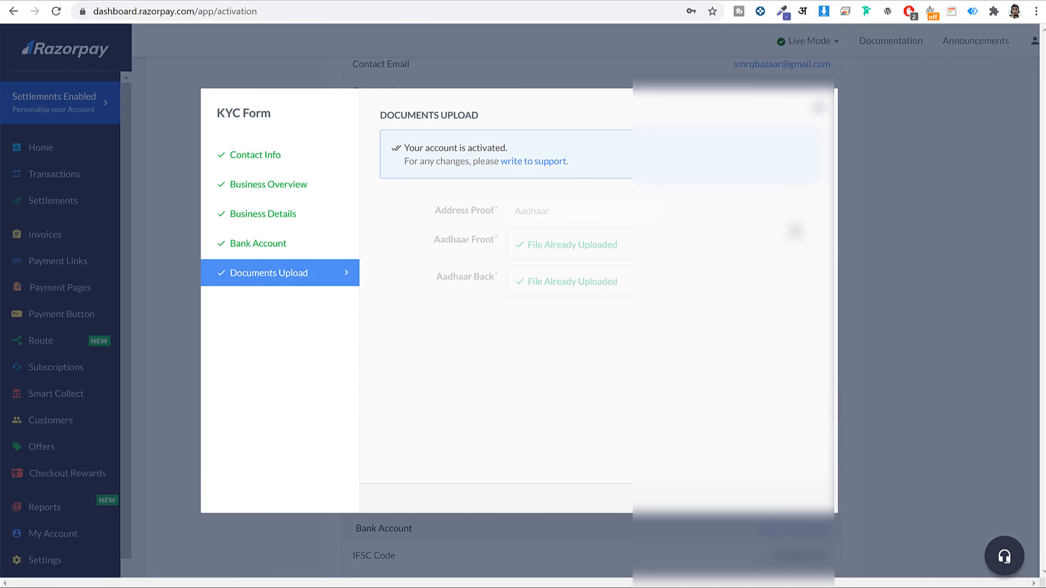
left_click(269, 157)
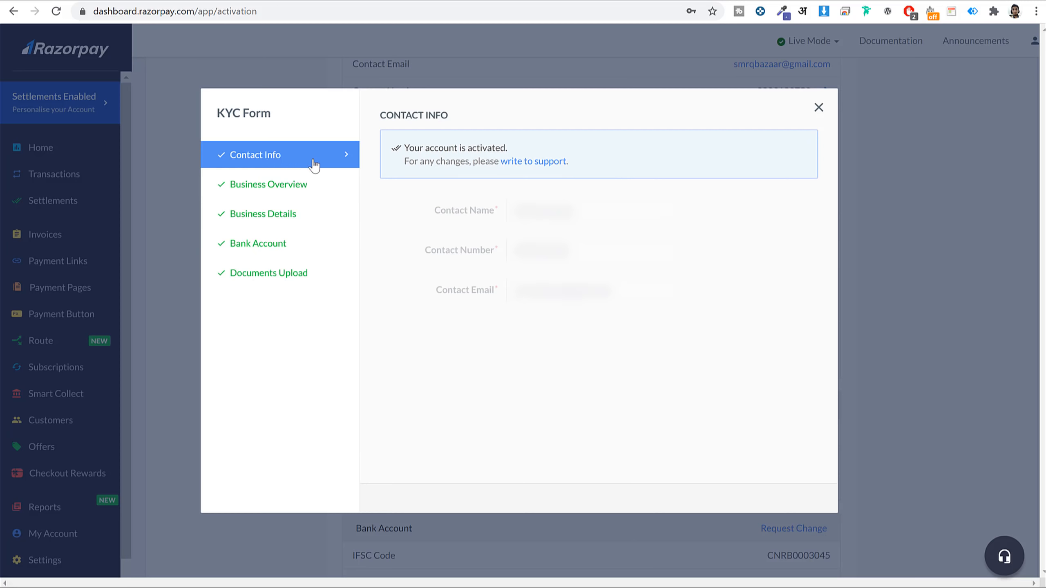
left_click(276, 188)
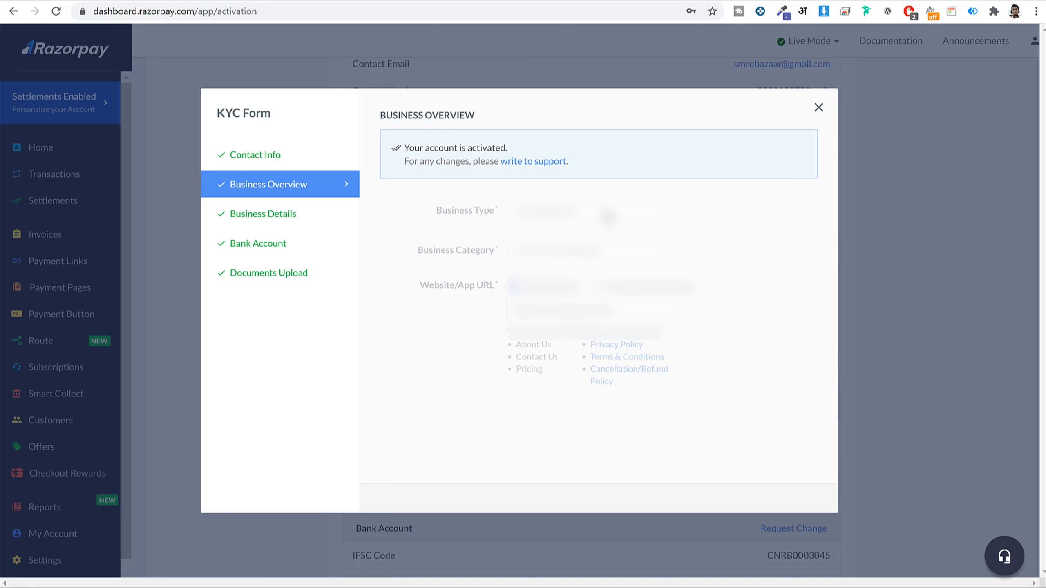
left_click(271, 219)
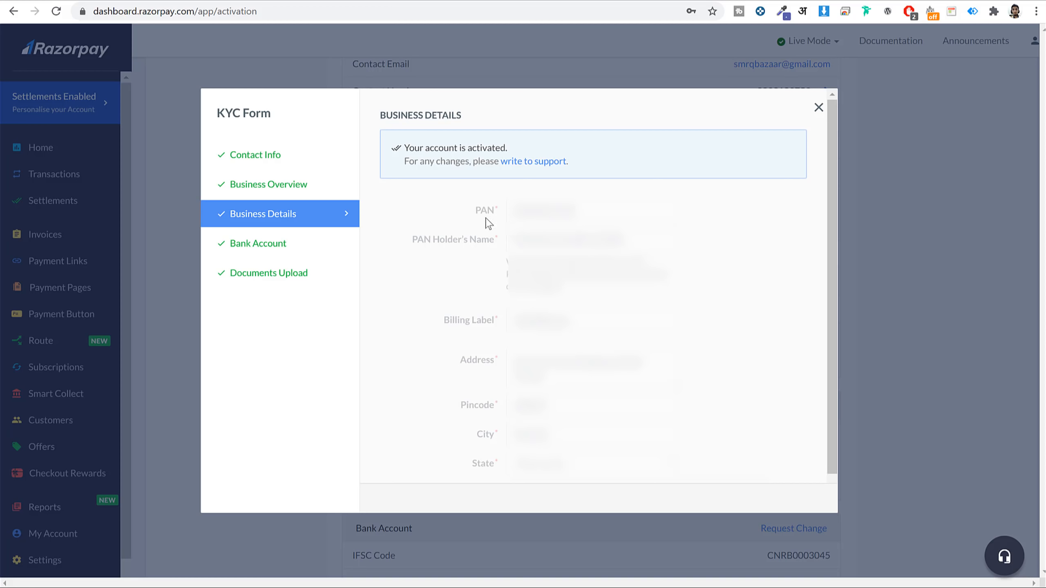
left_click(271, 251)
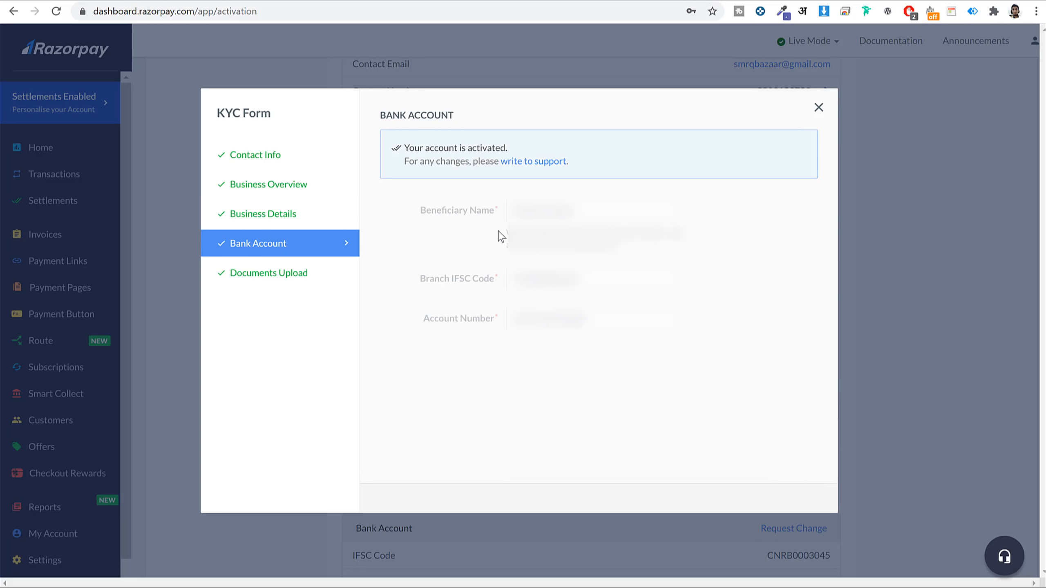
left_click(283, 273)
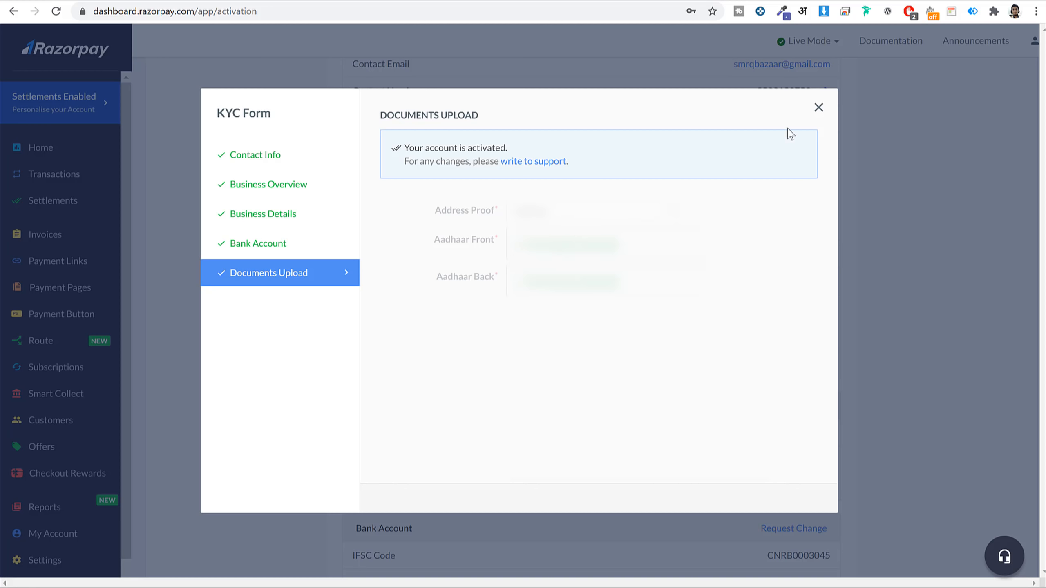
left_click(818, 110)
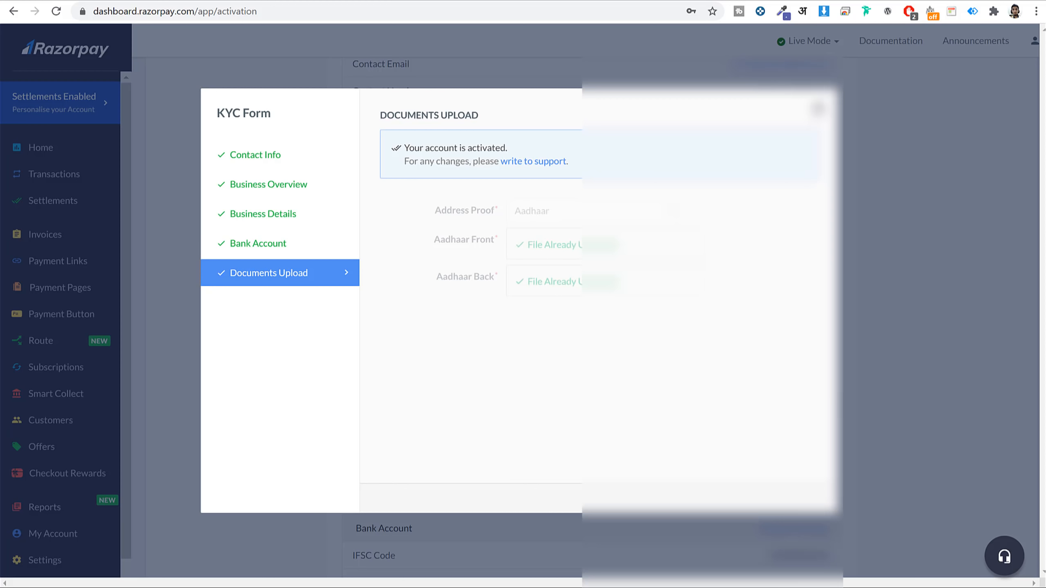
left_click(41, 147)
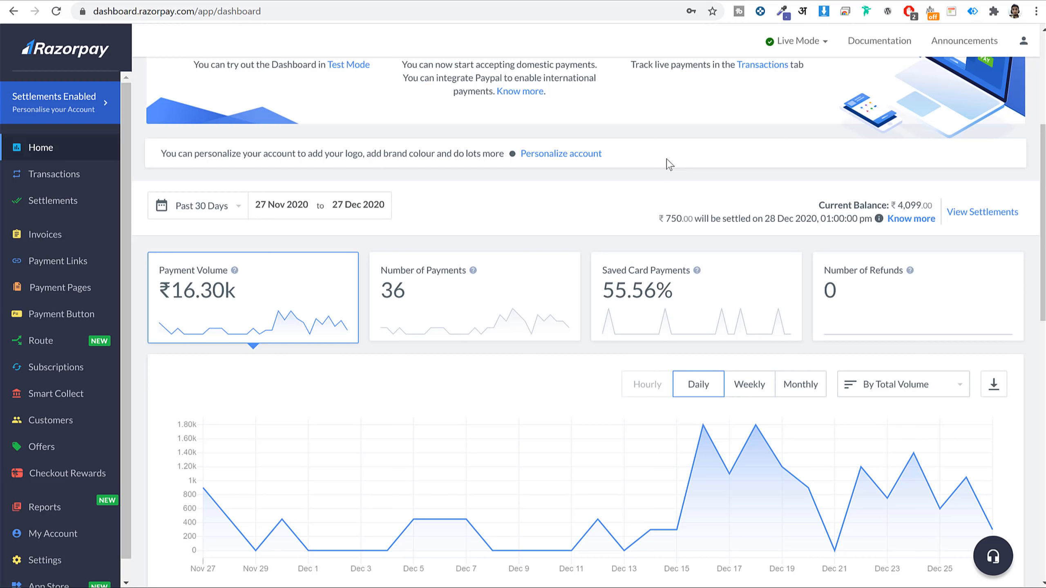
Switch to the store's WordPress admin and open the list of installed plugins
left_click(422, 1)
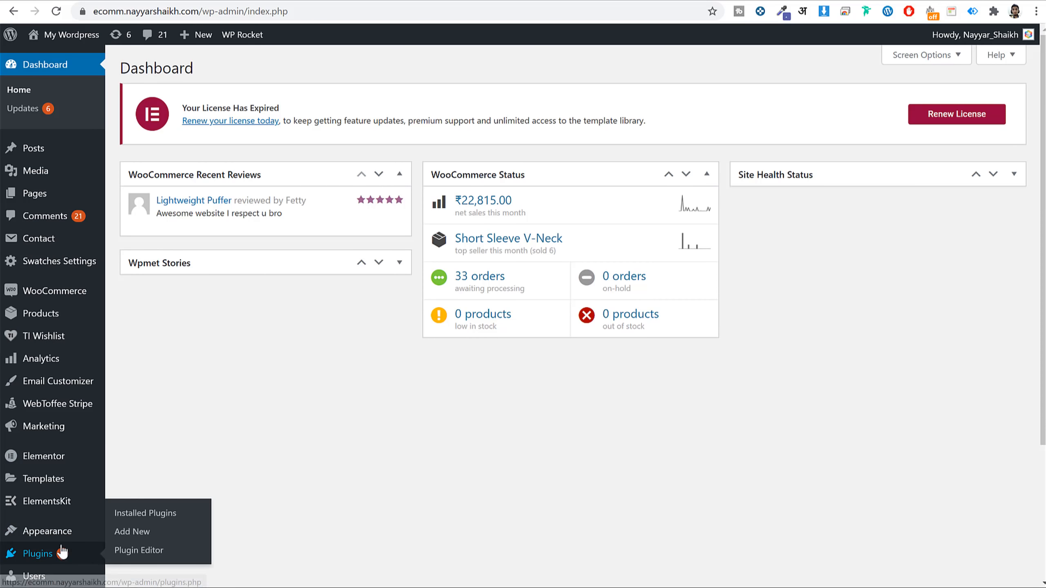
scroll(57, 553, "down", 4)
left_click(58, 381)
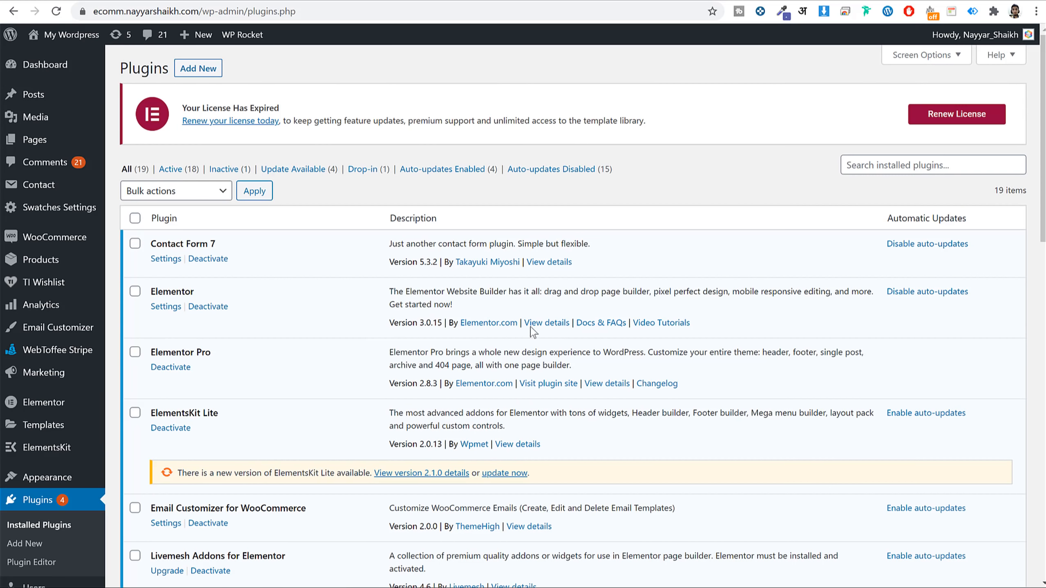
Find the Razorpay for WooCommerce plugin among the installed plugins and deactivate it
scroll(532, 329, "down", 10)
scroll(533, 333, "down", 9)
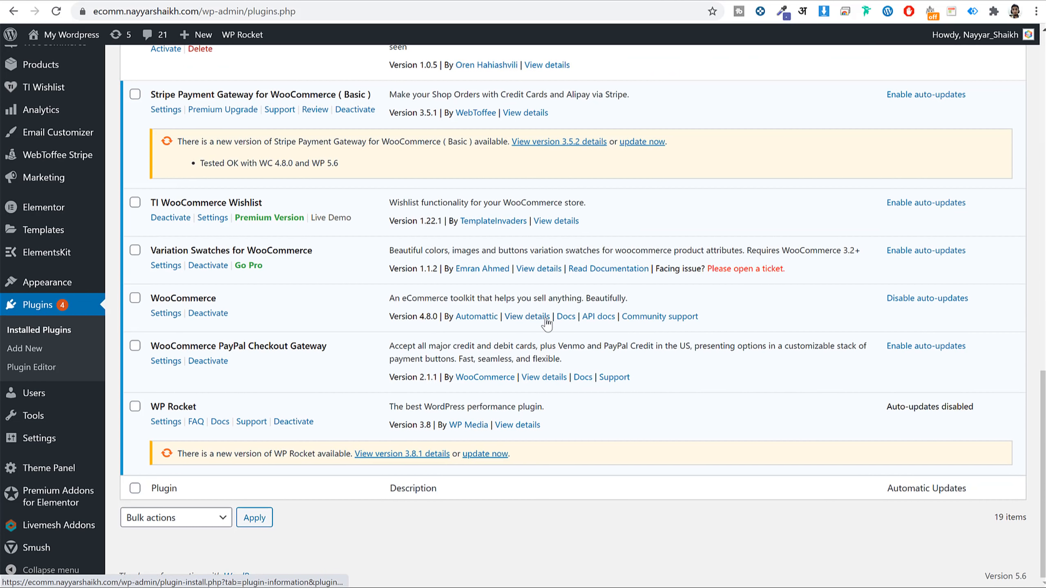
scroll(547, 325, "up", 5)
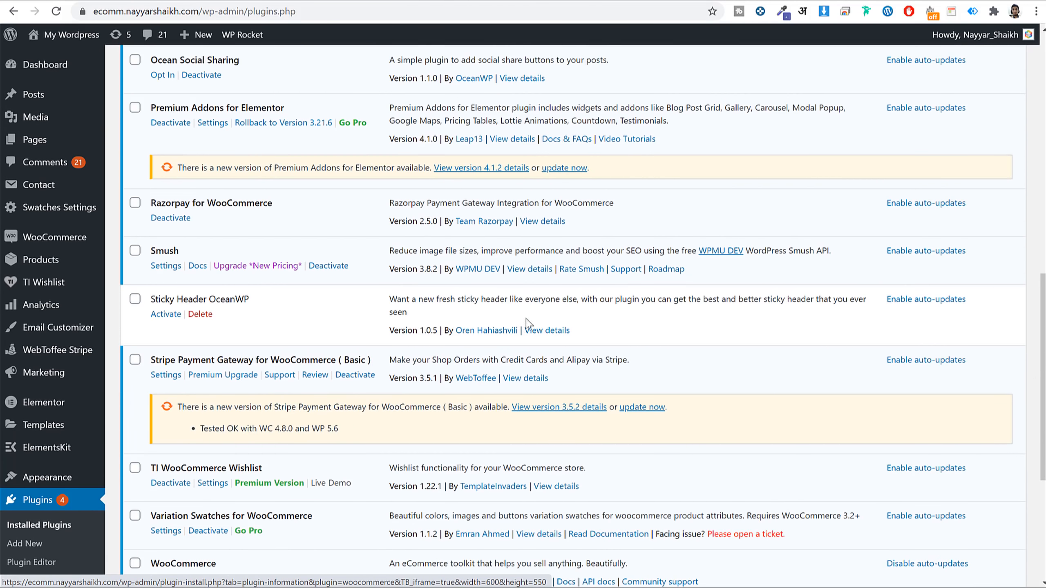
left_click(181, 218)
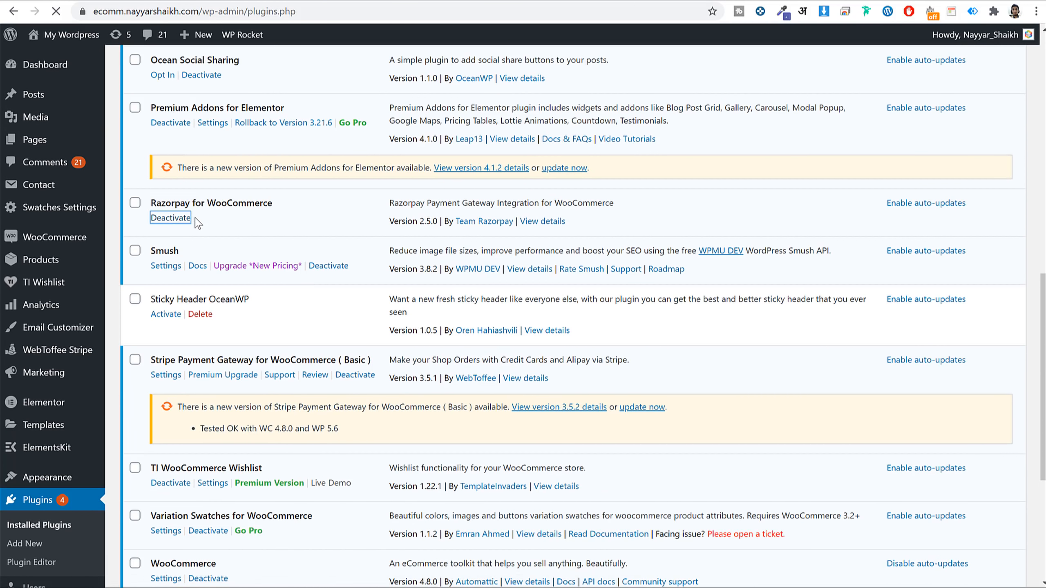
Delete the Razorpay for WooCommerce plugin, confirm the deletion and return toward the start of the plugin list
scroll(196, 358, "down", 10)
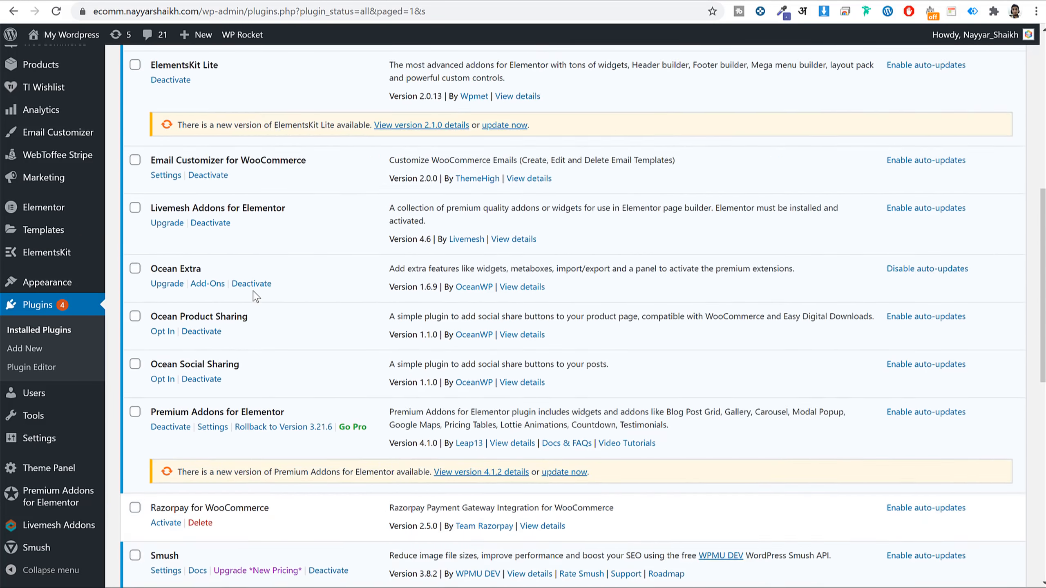
scroll(197, 358, "down", 1)
left_click(201, 307)
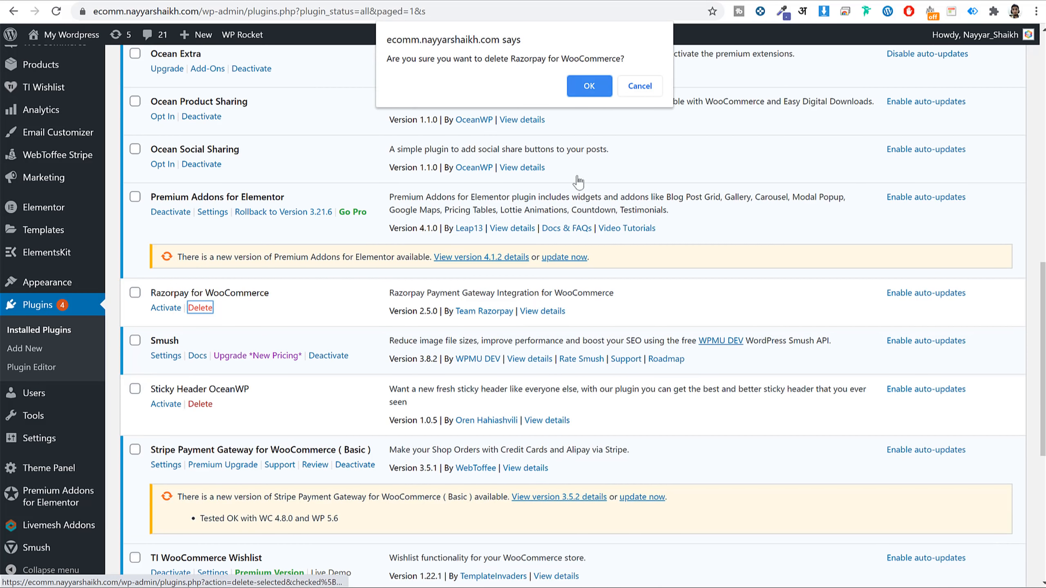
left_click(582, 87)
scroll(287, 314, "up", 15)
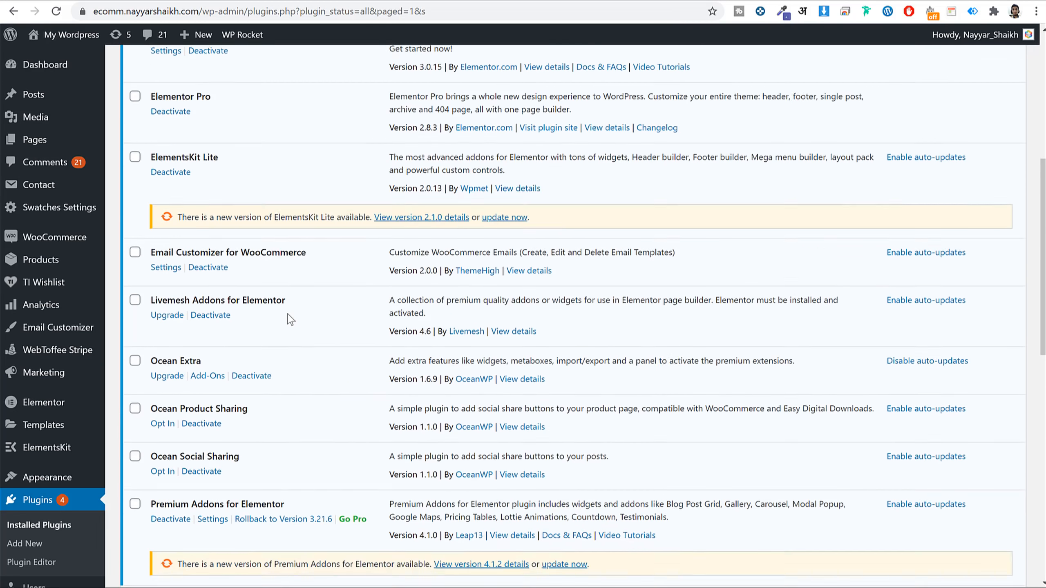
Open the page for adding new plugins and search for "razorpay"
left_click(217, 71)
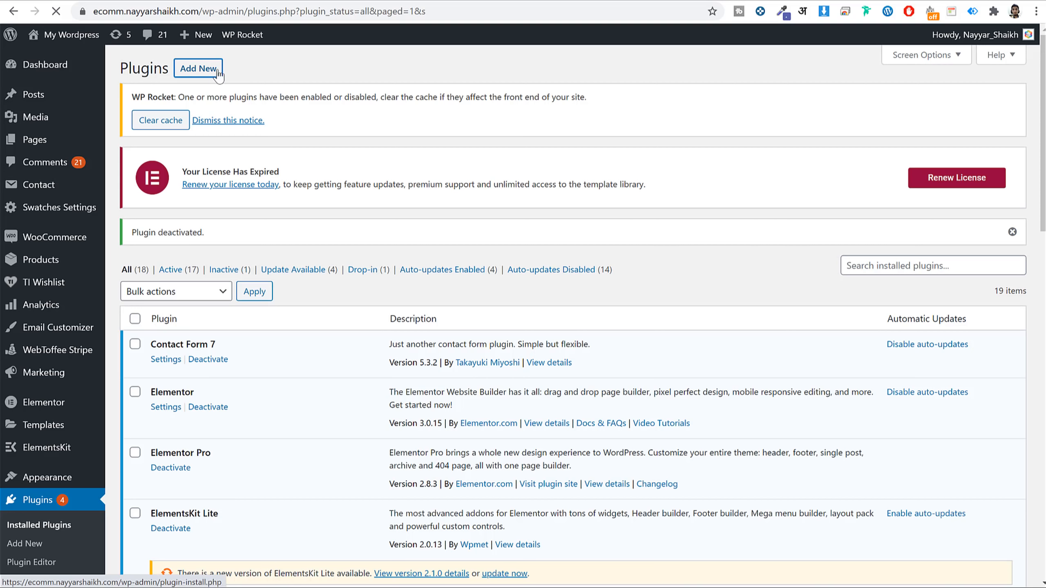
left_click(901, 236)
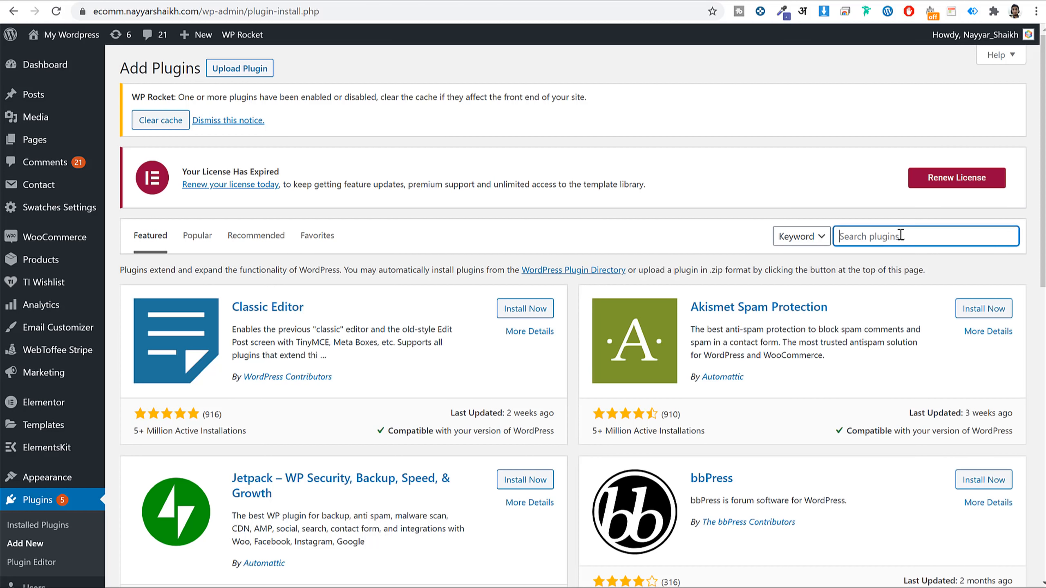
type("razorpay")
scroll(909, 276, "down", 8)
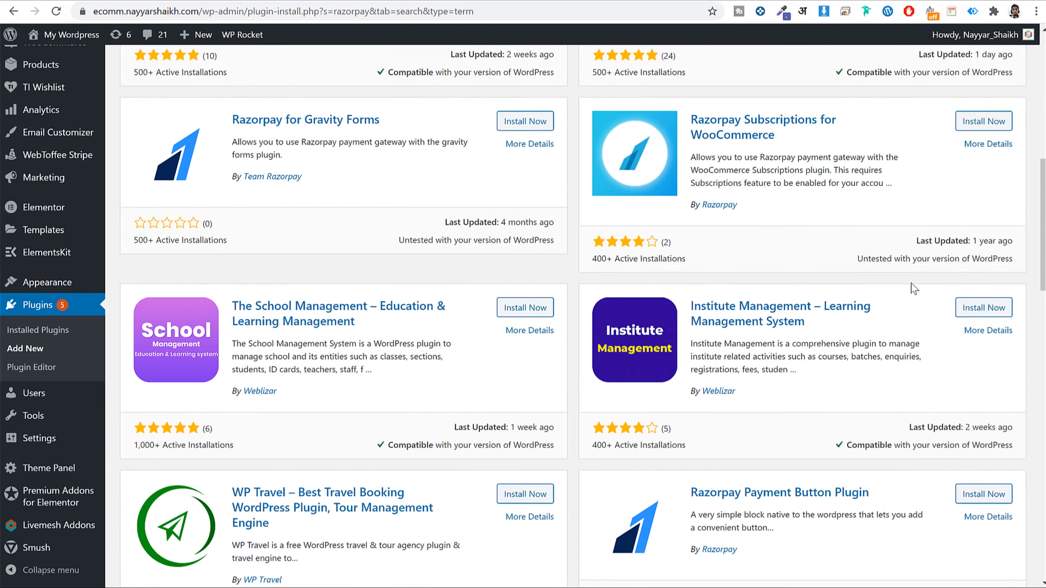
scroll(912, 289, "up", 4)
scroll(914, 291, "up", 4)
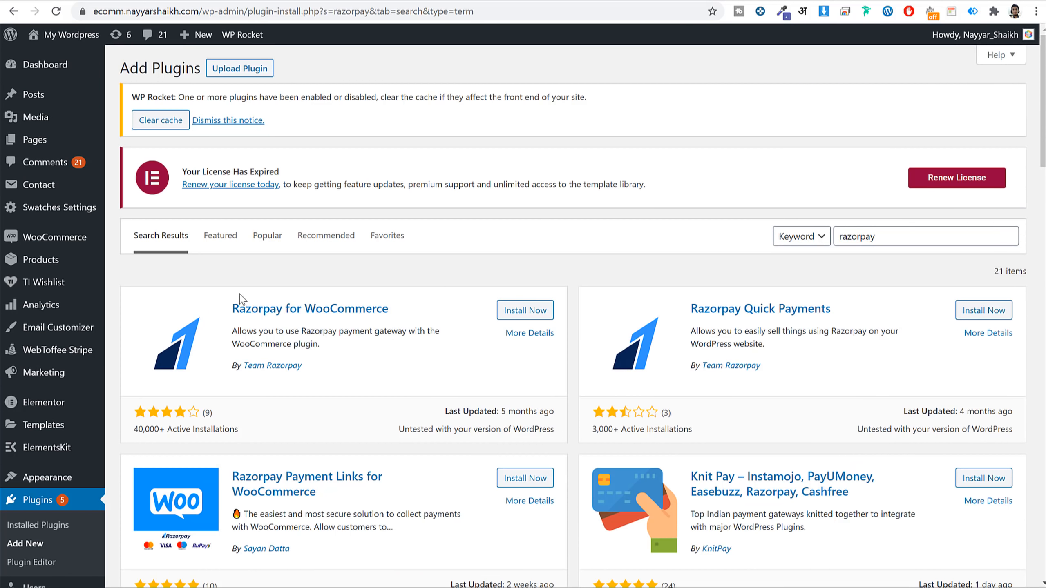
Compare the Razorpay search results and check the name and author of the Razorpay for WooCommerce plugin
left_click_drag(231, 308, 416, 310)
left_click(333, 370)
left_click_drag(264, 370, 247, 367)
left_click(350, 386)
scroll(810, 336, "down", 5)
scroll(809, 336, "down", 10)
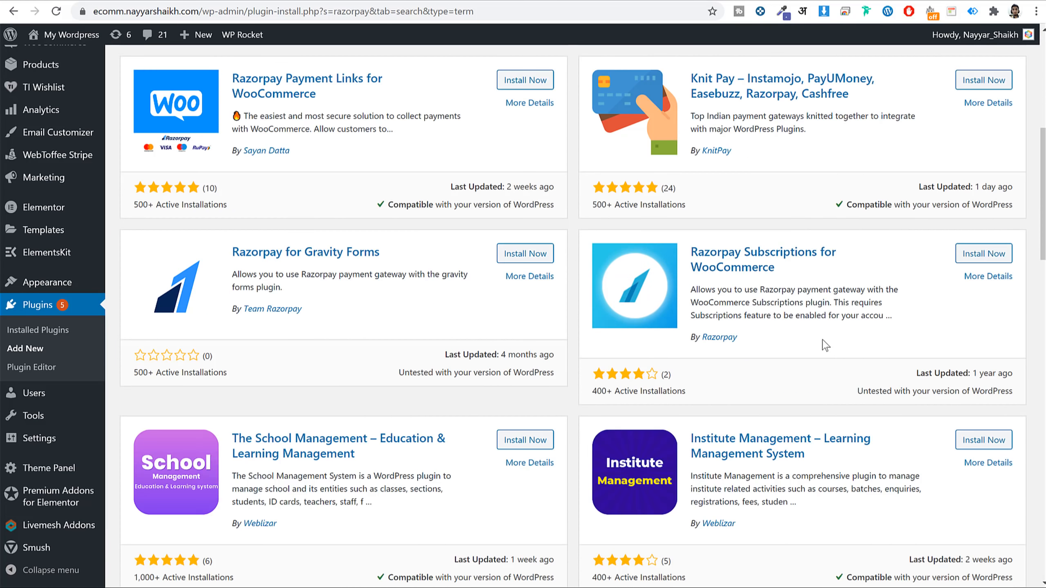
scroll(820, 348, "up", 15)
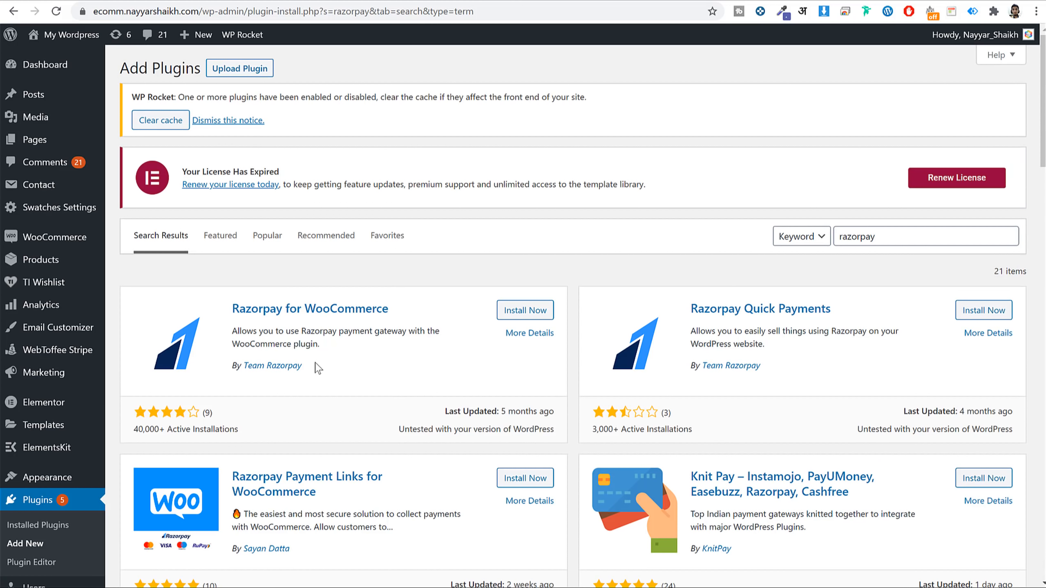
left_click_drag(318, 369, 243, 367)
left_click(342, 382)
left_click(339, 365)
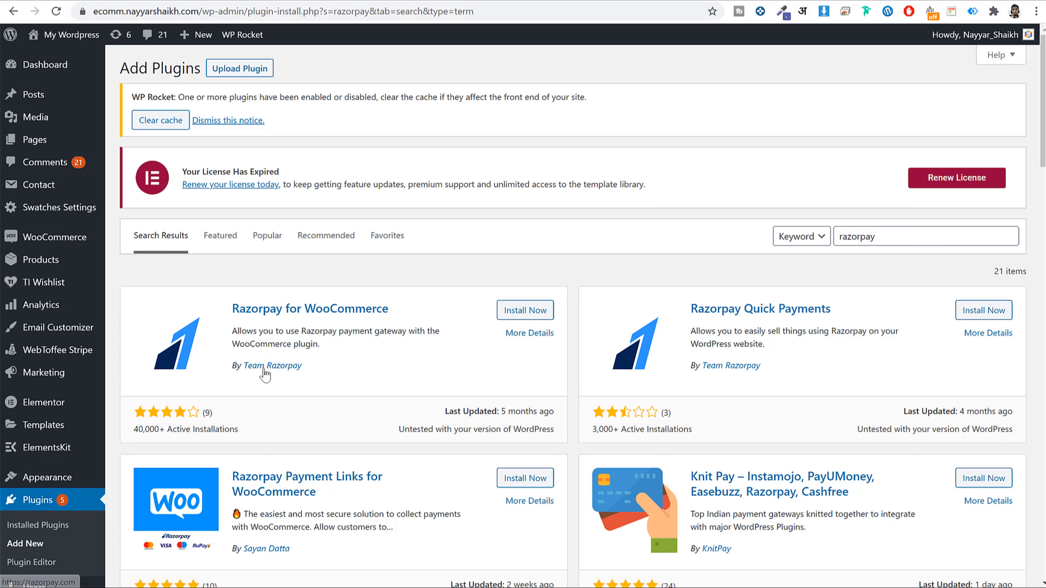
Install and activate the Razorpay for WooCommerce plugin by Team Razorpay
left_click_drag(229, 309, 388, 310)
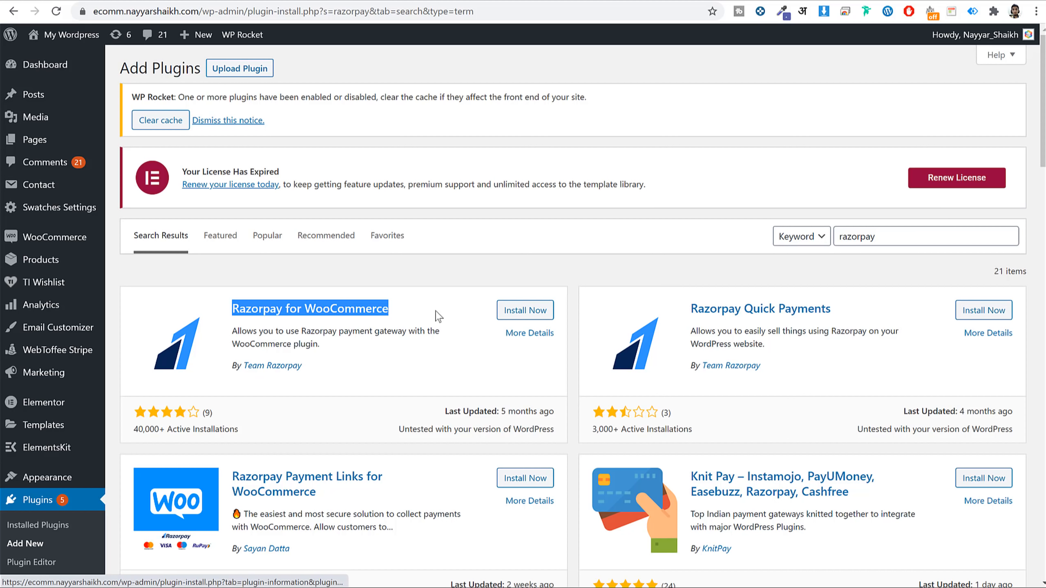
left_click(524, 311)
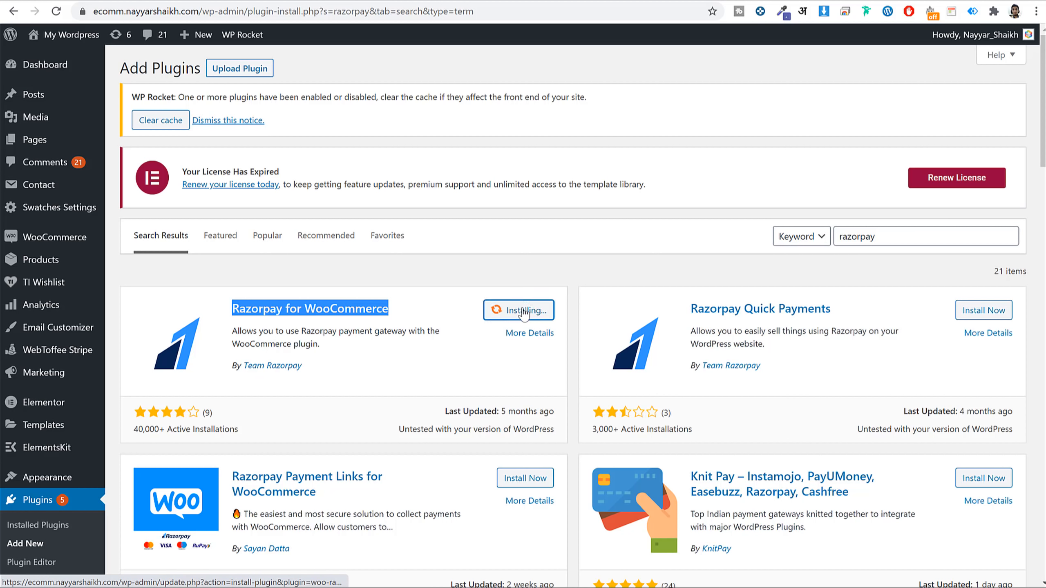
left_click(434, 348)
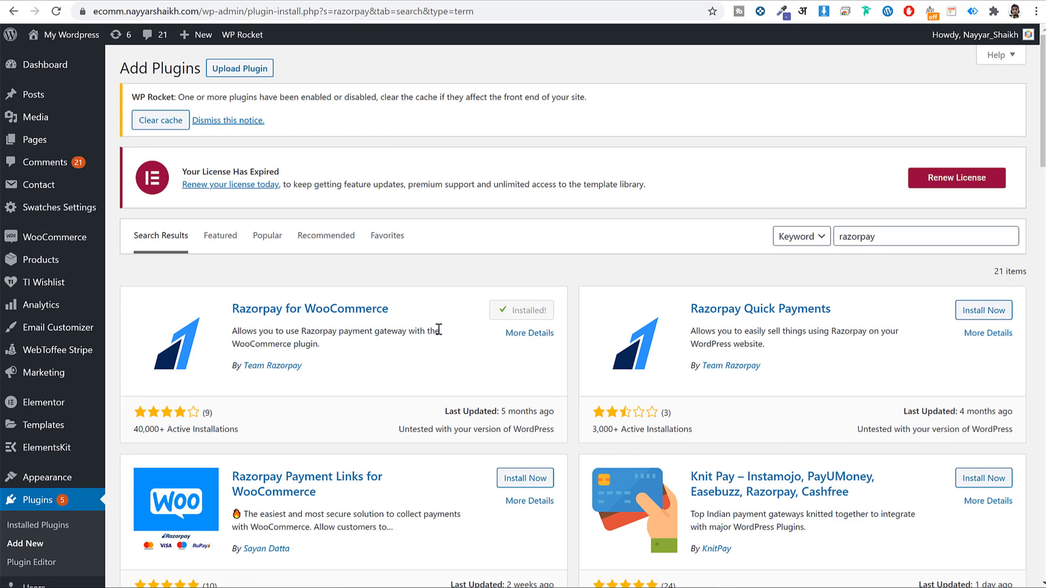
left_click(532, 317)
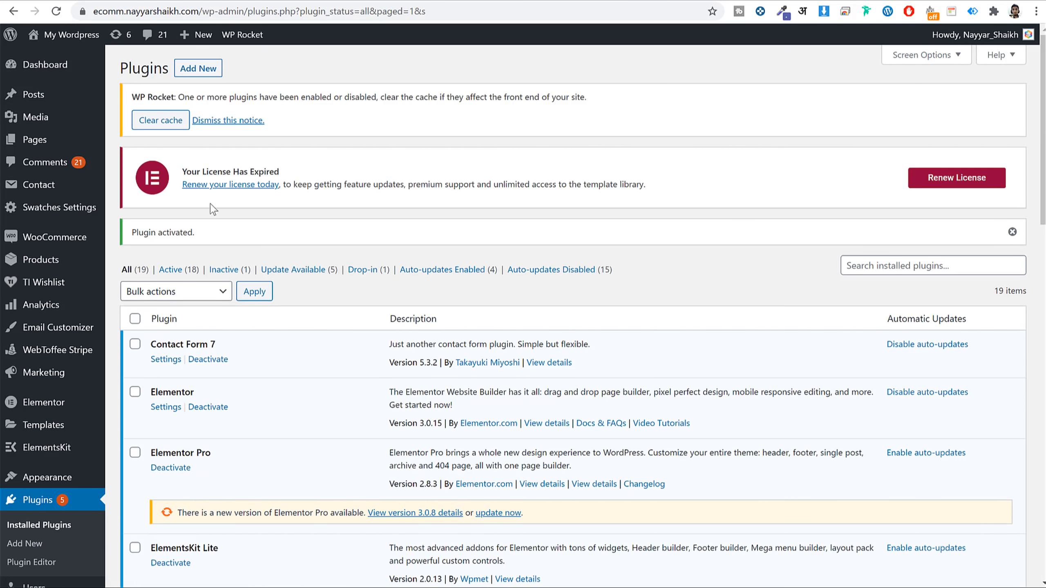
Open WooCommerce's payment settings and manage the Razorpay payment method
mouse_move(52, 237)
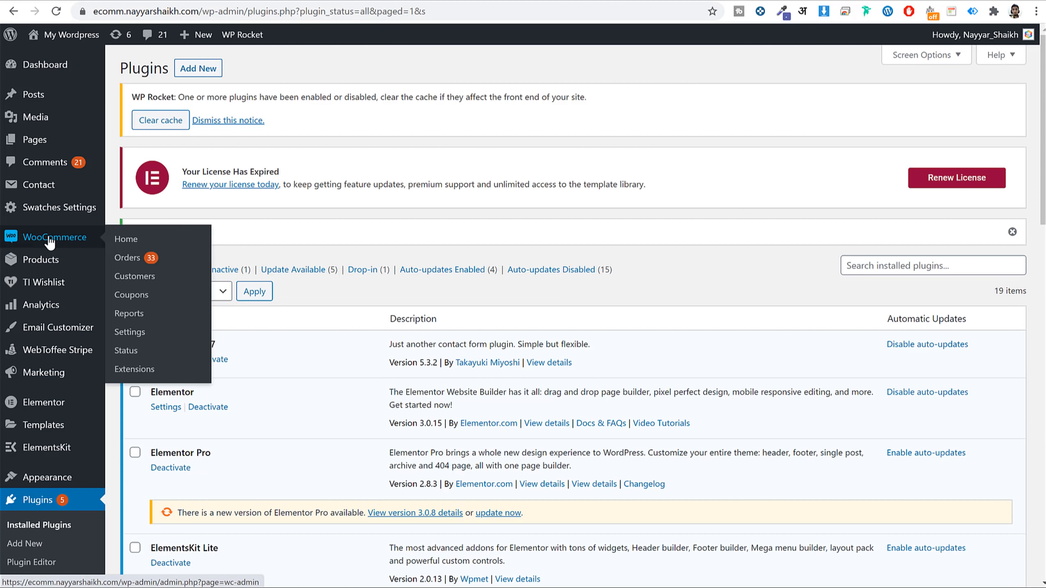
left_click(136, 337)
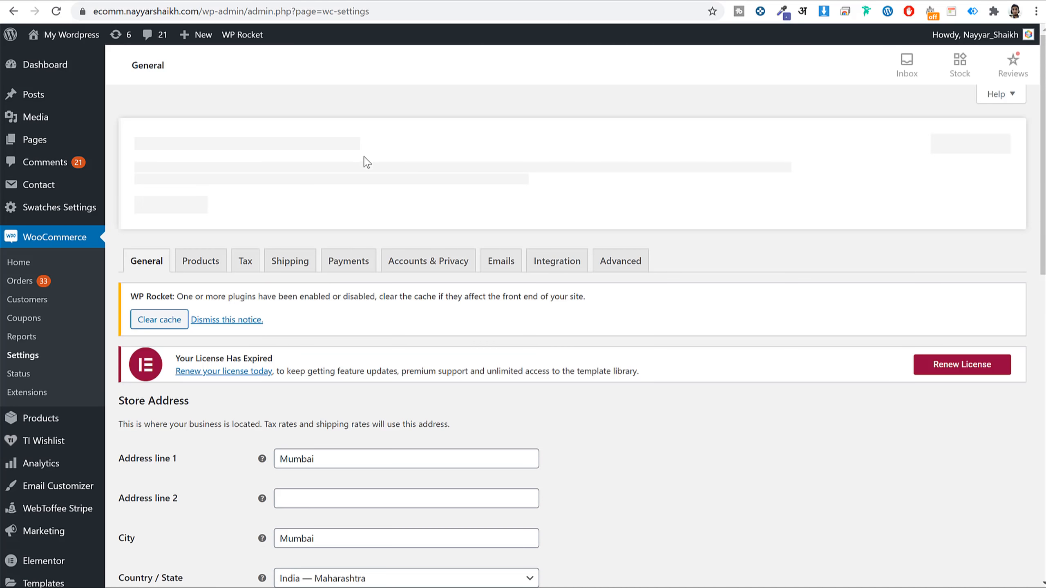
left_click(347, 264)
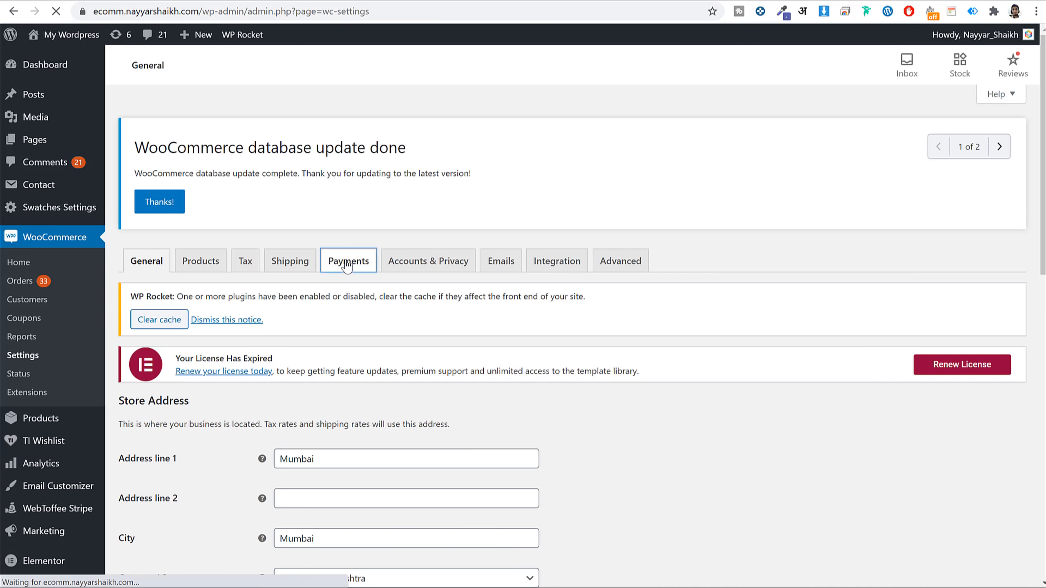
scroll(542, 270, "down", 8)
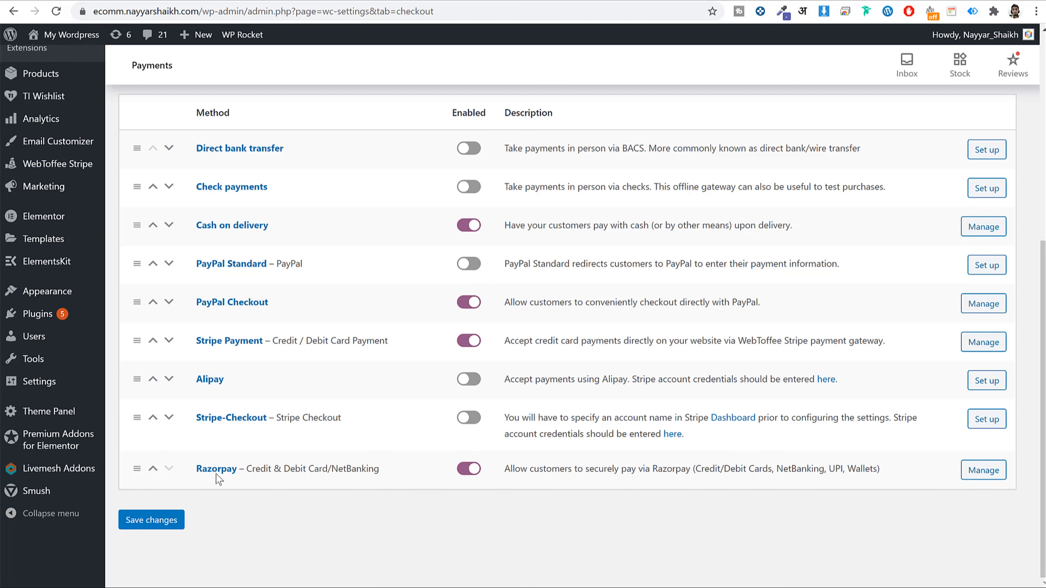
left_click(991, 472)
scroll(696, 264, "down", 6)
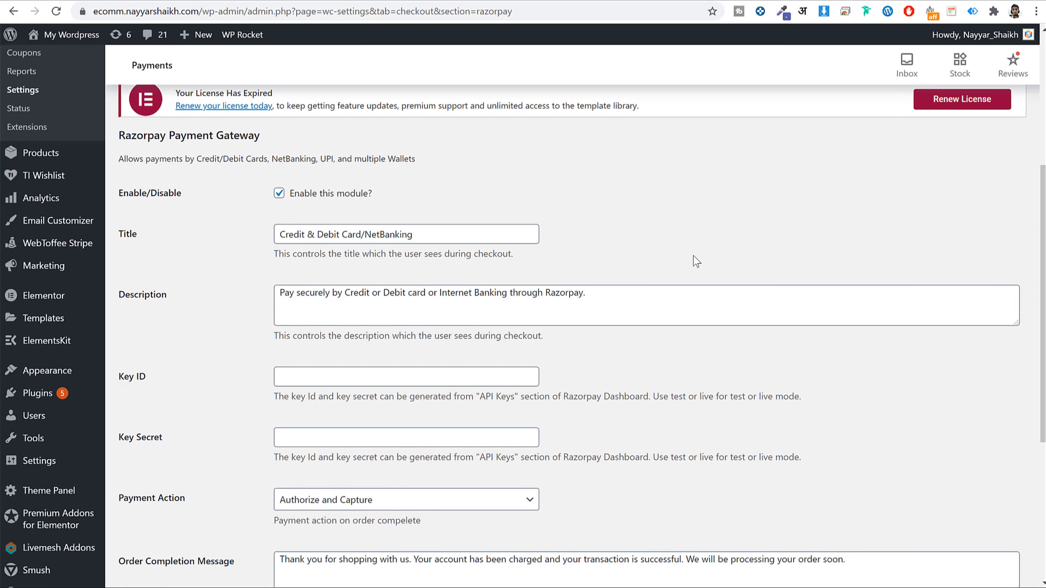
Review the Razorpay gateway's settings, including the enable option, Key ID and Key Secret fields
left_click_drag(183, 203, 115, 201)
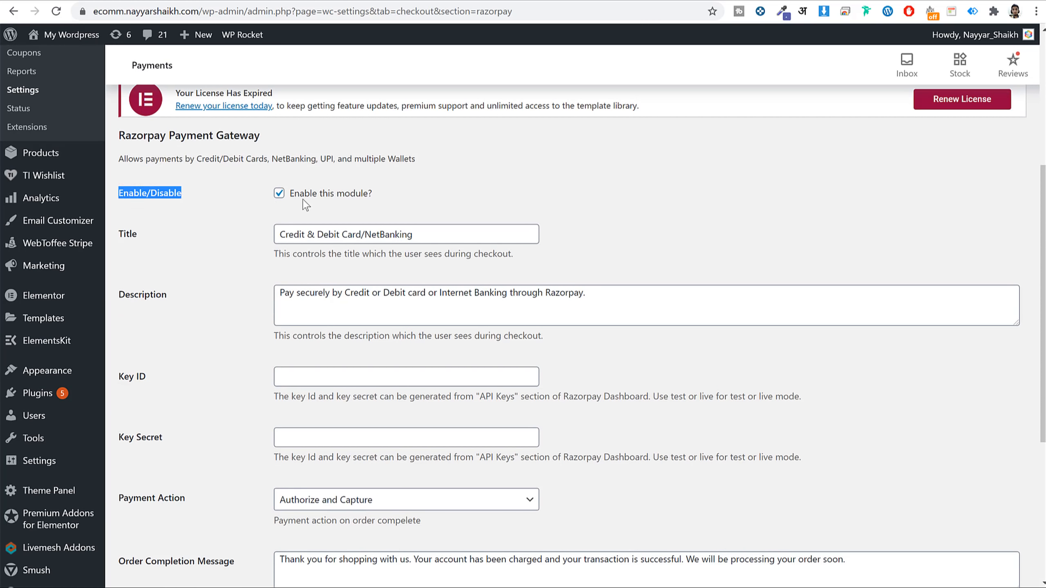
left_click(279, 194)
left_click(279, 194)
left_click(326, 202)
scroll(850, 268, "down", 6)
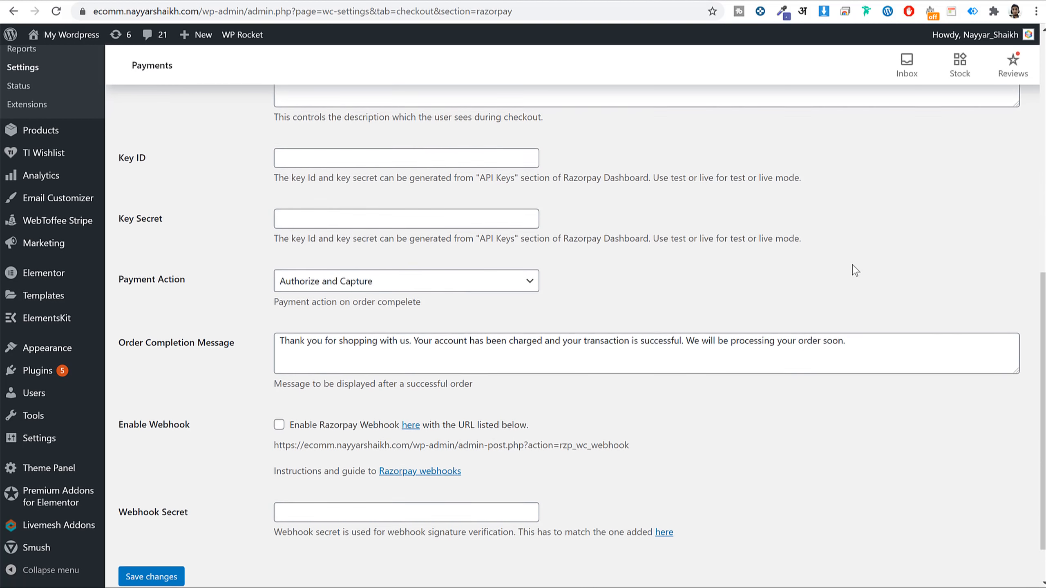
triple_click(146, 119)
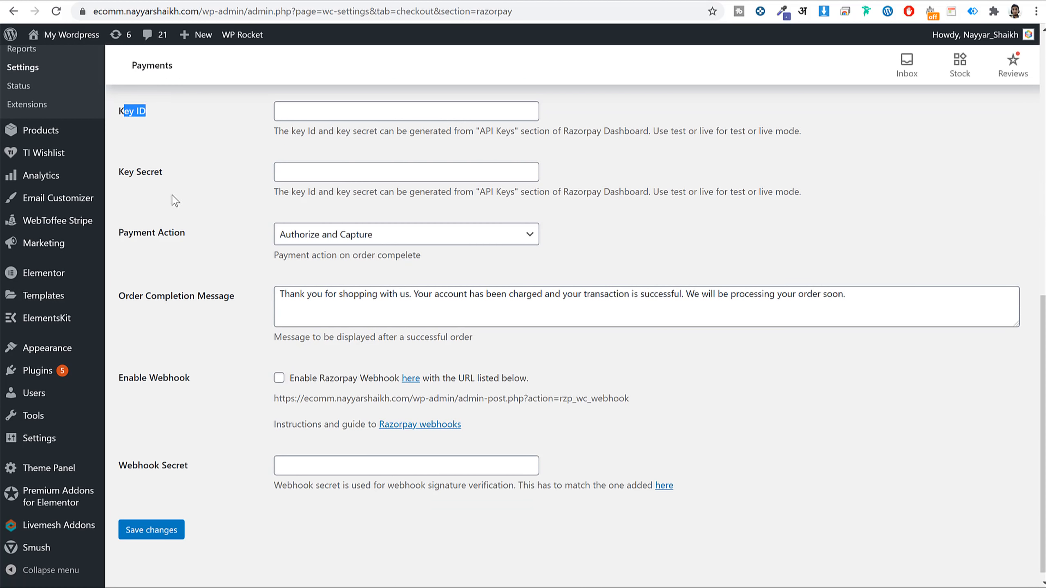
left_click_drag(163, 173, 129, 182)
left_click(691, 216)
scroll(689, 215, "up", 2)
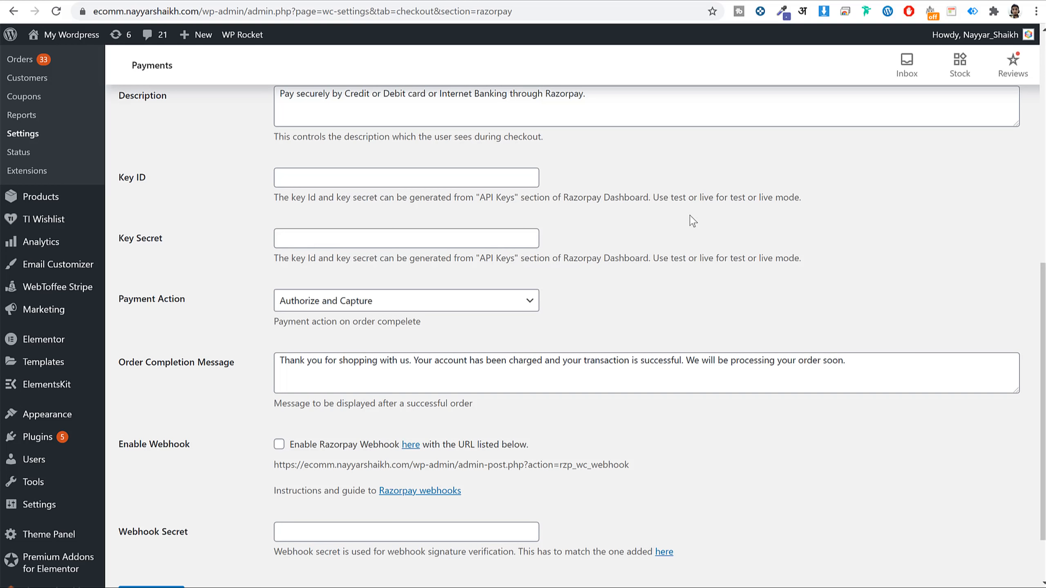
Switch to the Razorpay dashboard, open the API Keys in its settings and copy the live key ID
left_click(111, 1)
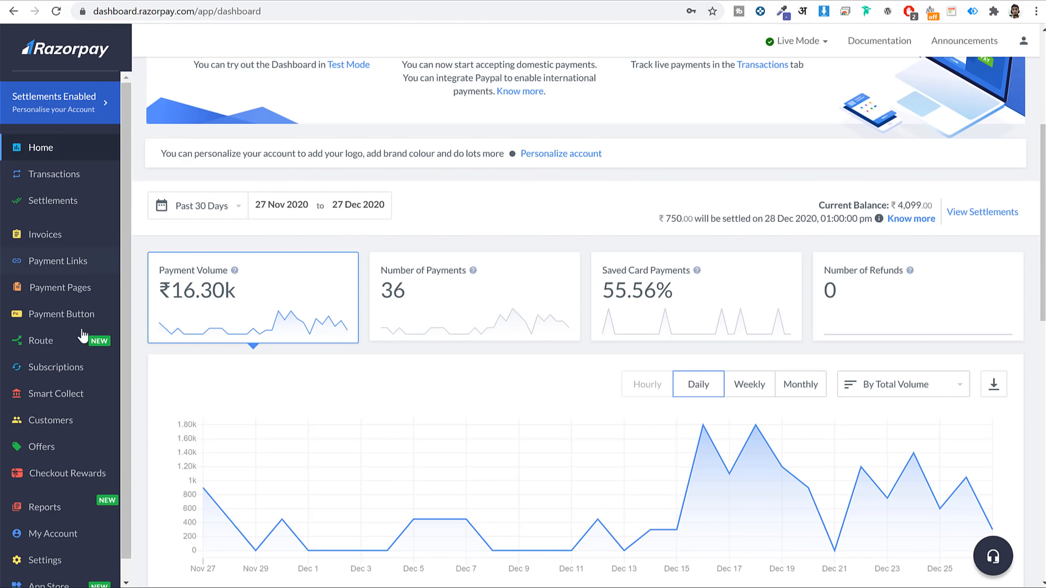
scroll(83, 336, "down", 1)
left_click(45, 539)
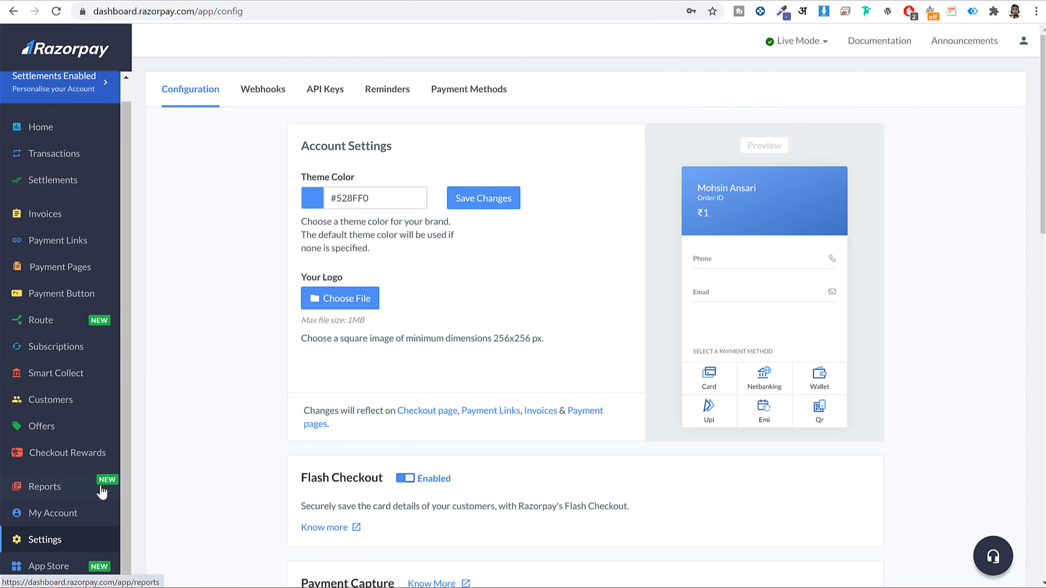
left_click(325, 91)
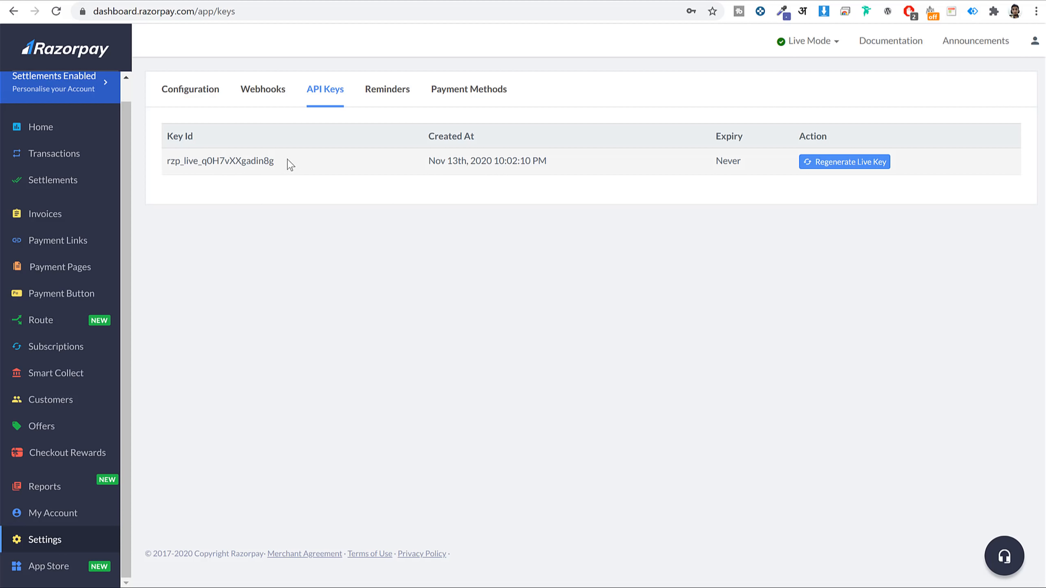
left_click_drag(287, 164, 166, 160)
left_click_drag(225, 178, 226, 164)
key("ctrl+c")
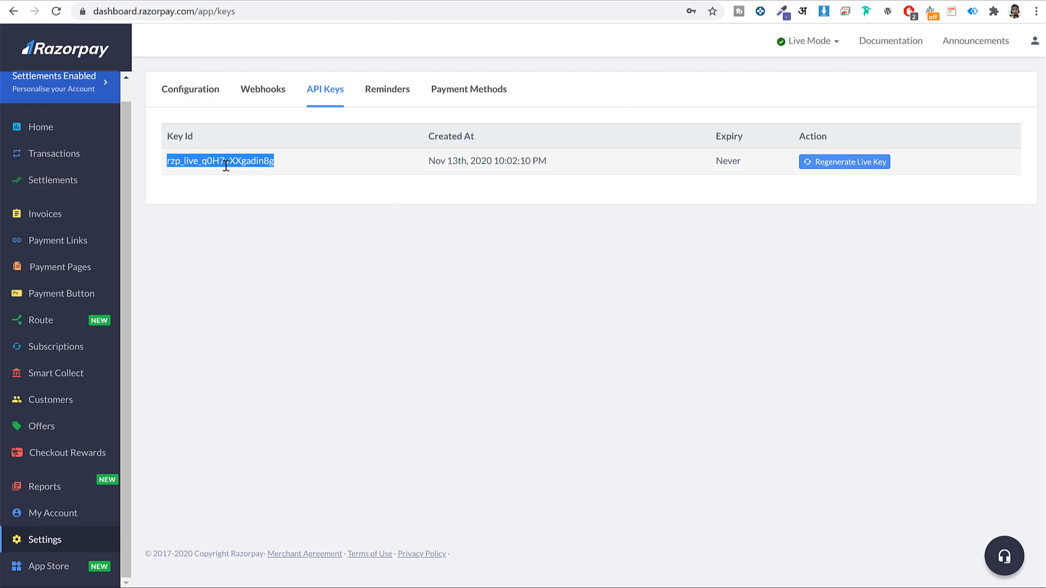
Switch back to the WooCommerce Razorpay settings and paste the live API key ID into the Key ID field
left_click(549, 1)
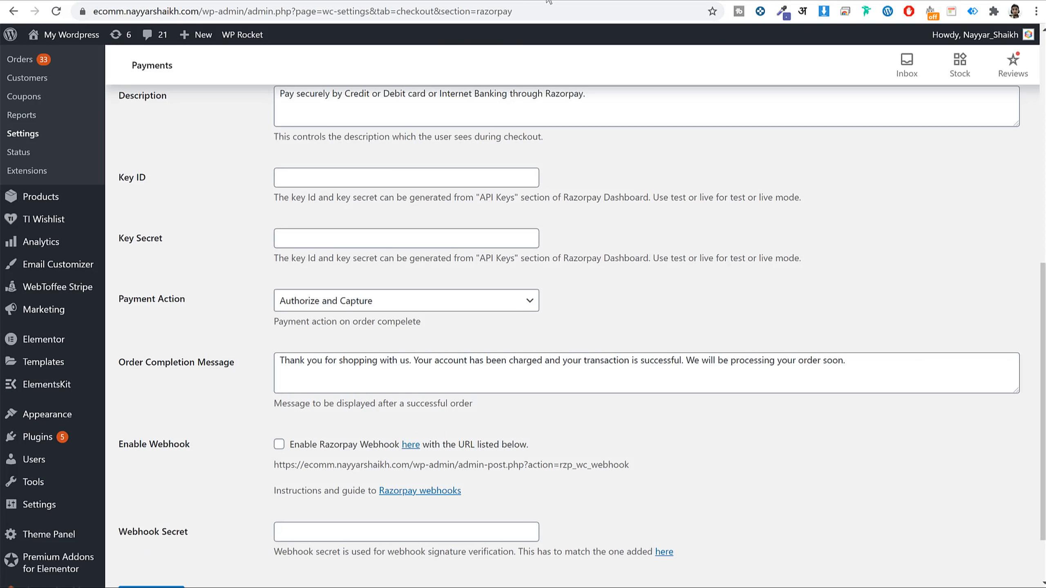
left_click(366, 178)
key("ctrl+v")
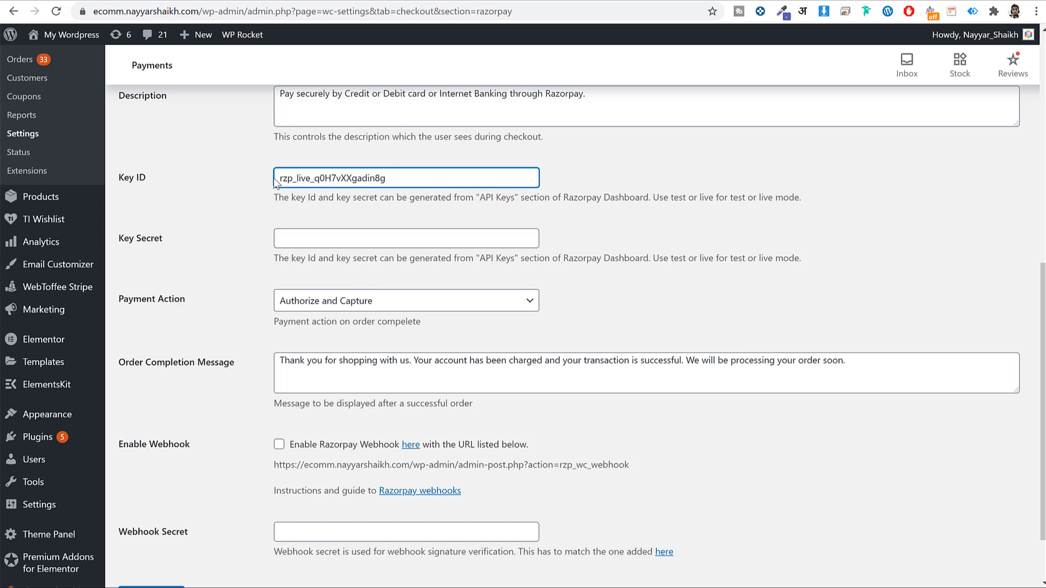
left_click_drag(276, 181, 443, 130)
Switch to the SMRQBazaar Razorpay Keys spreadsheet in Excel, copy the key secret from cell B2 and minimize the workbook
left_click(71, 1)
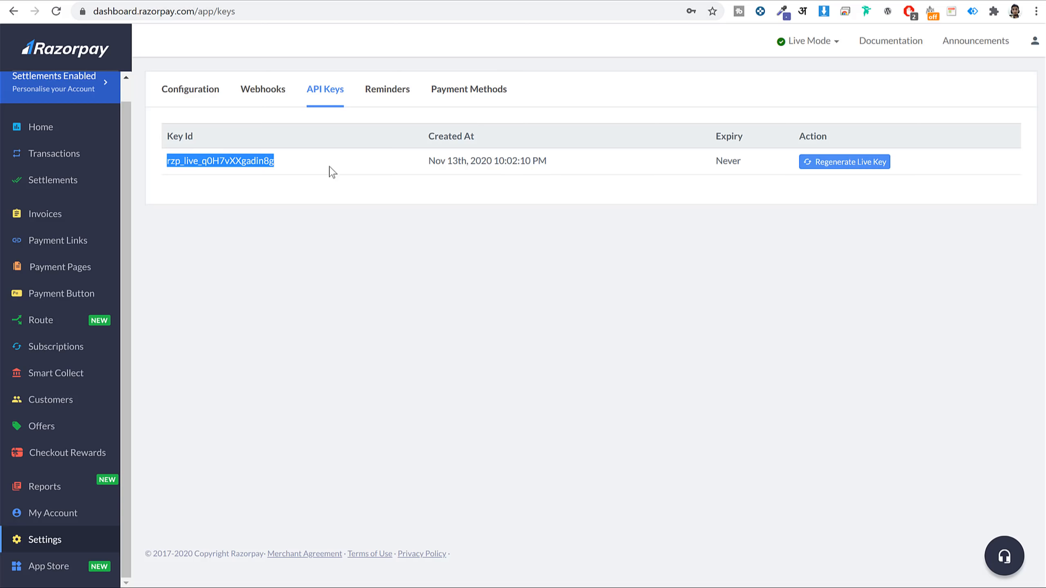
left_click(529, 0)
key("alt+Tab")
left_click(544, 333)
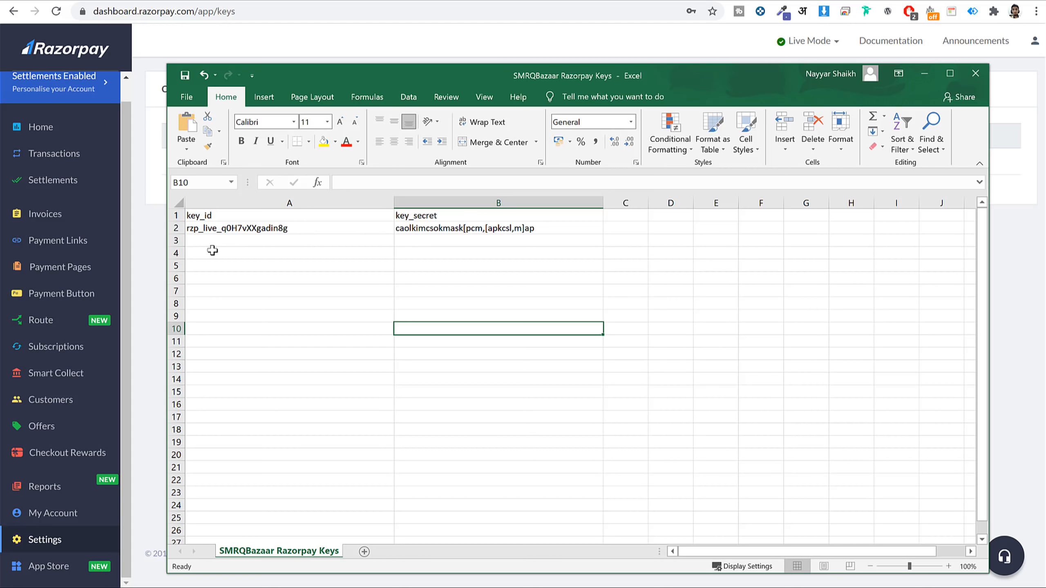
double_click(514, 228)
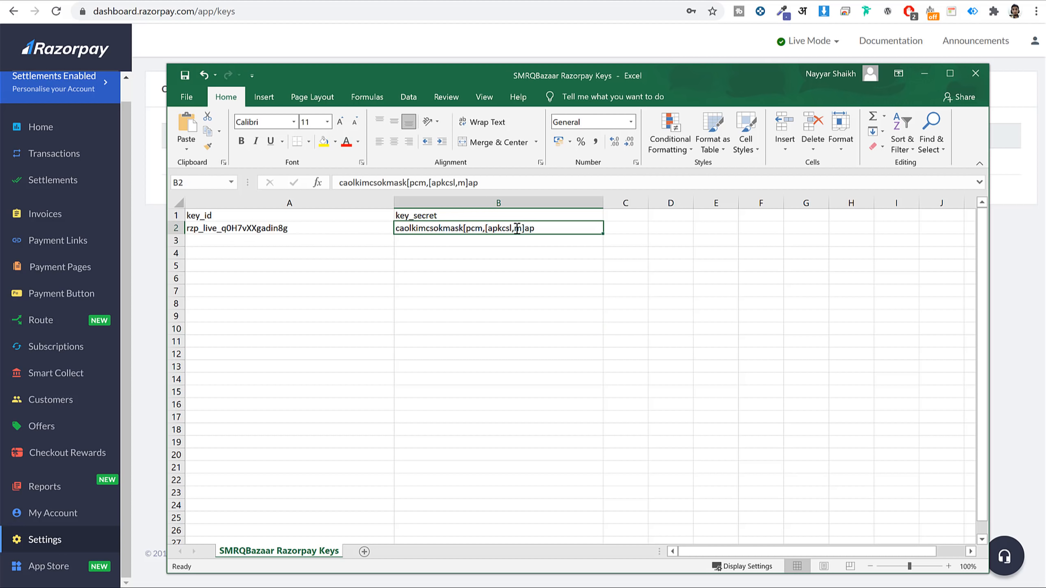
left_click(925, 74)
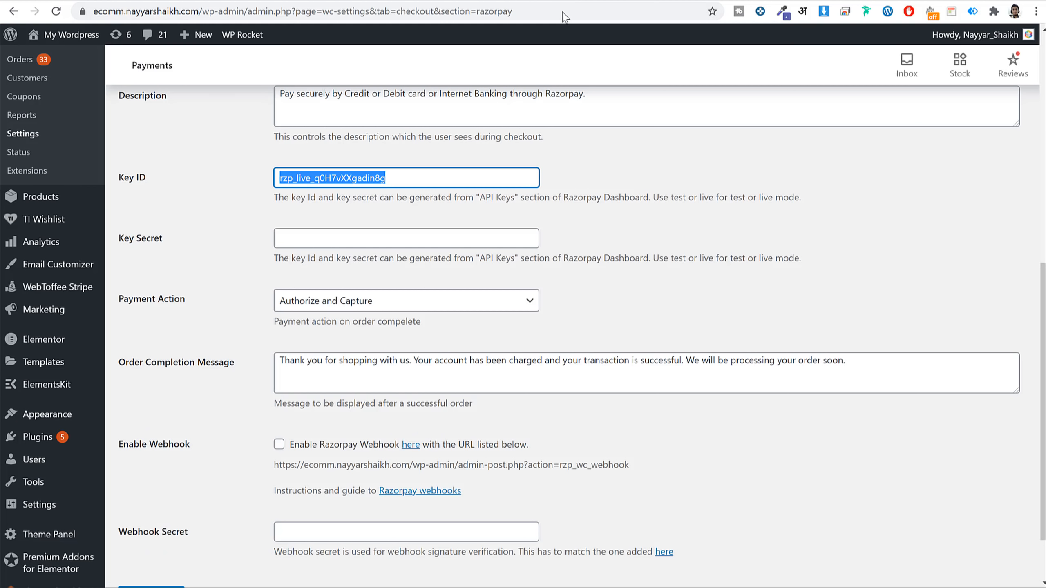
Paste the API key secret into the Razorpay gateway's Key Secret field and save the changes
left_click(405, 237)
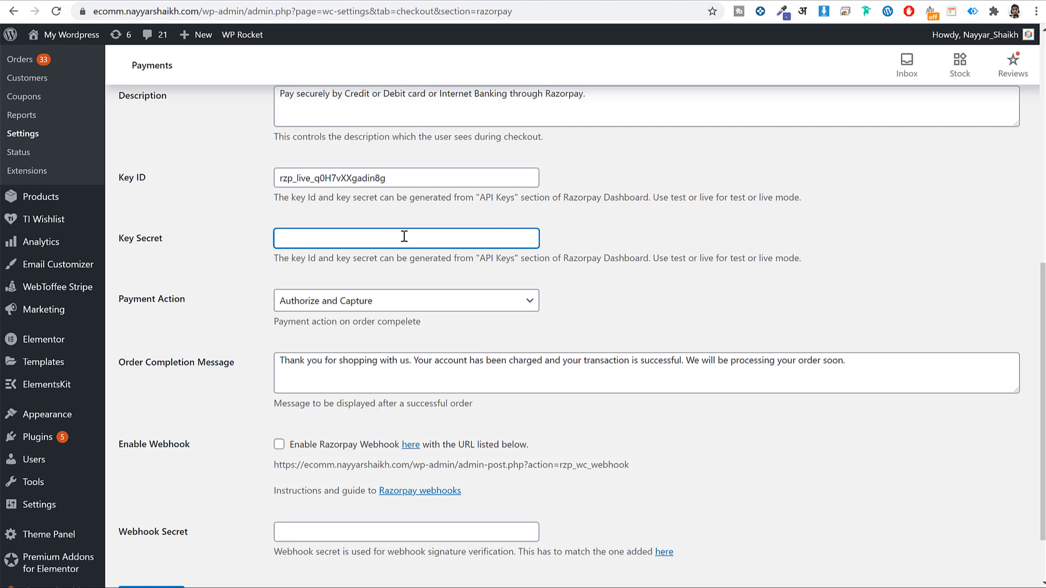
key("ctrl+v")
scroll(504, 265, "down", 2)
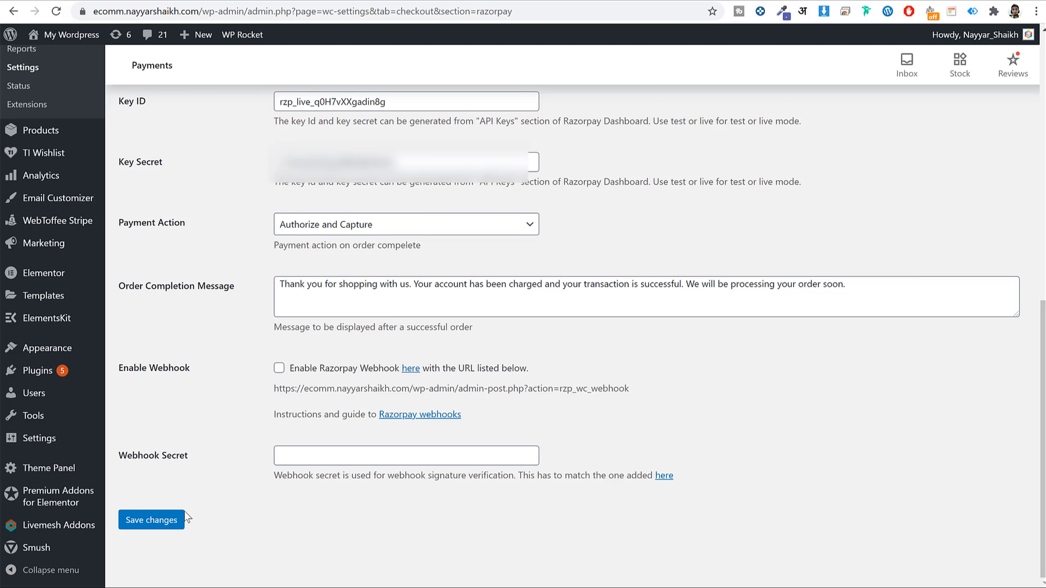
left_click(156, 520)
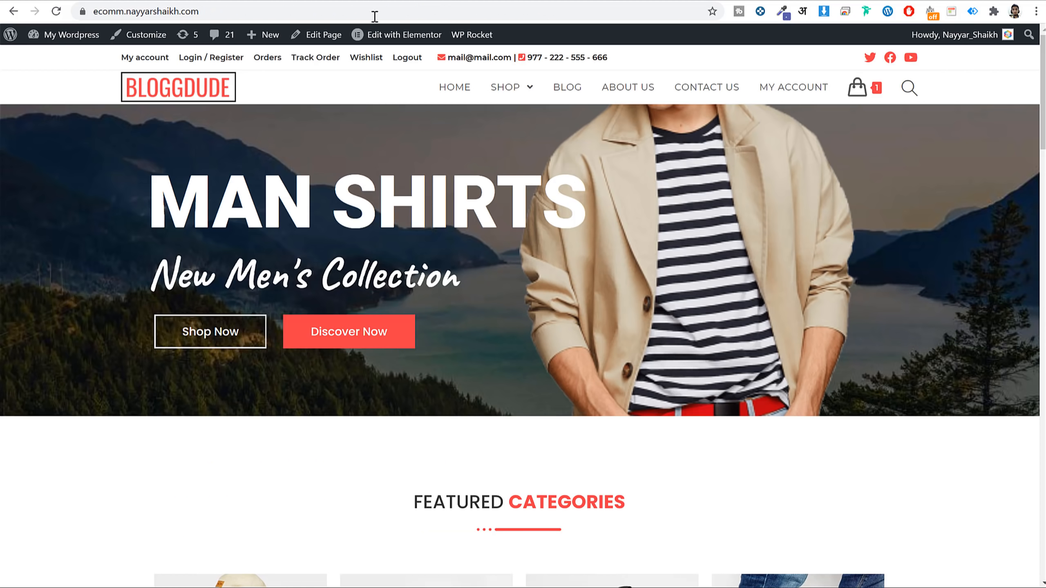
Reload the store's home page, view the cart containing the Black Short Sleeve and proceed to checkout
left_click(371, 18)
key("Return")
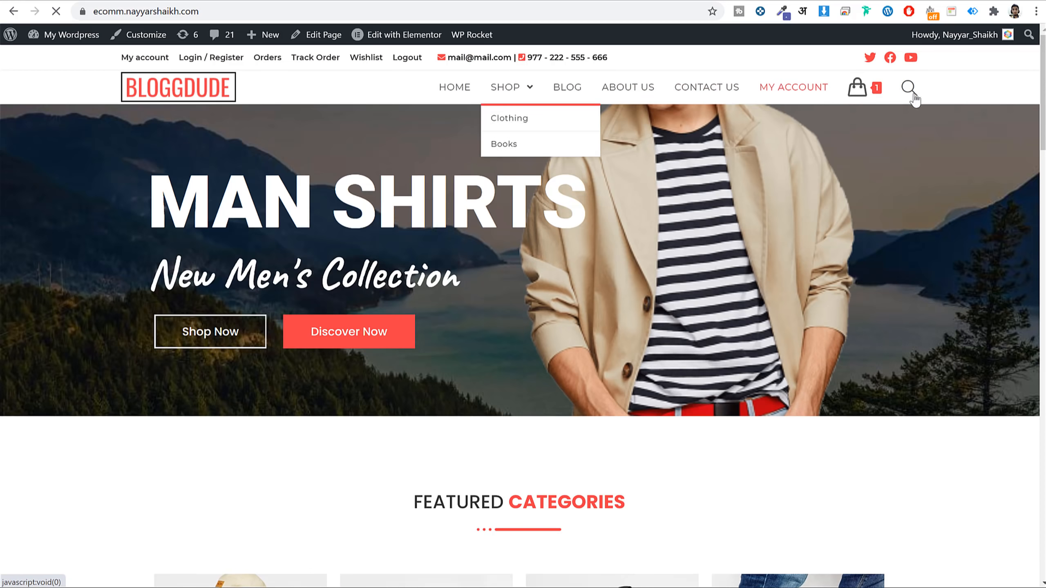
mouse_move(859, 89)
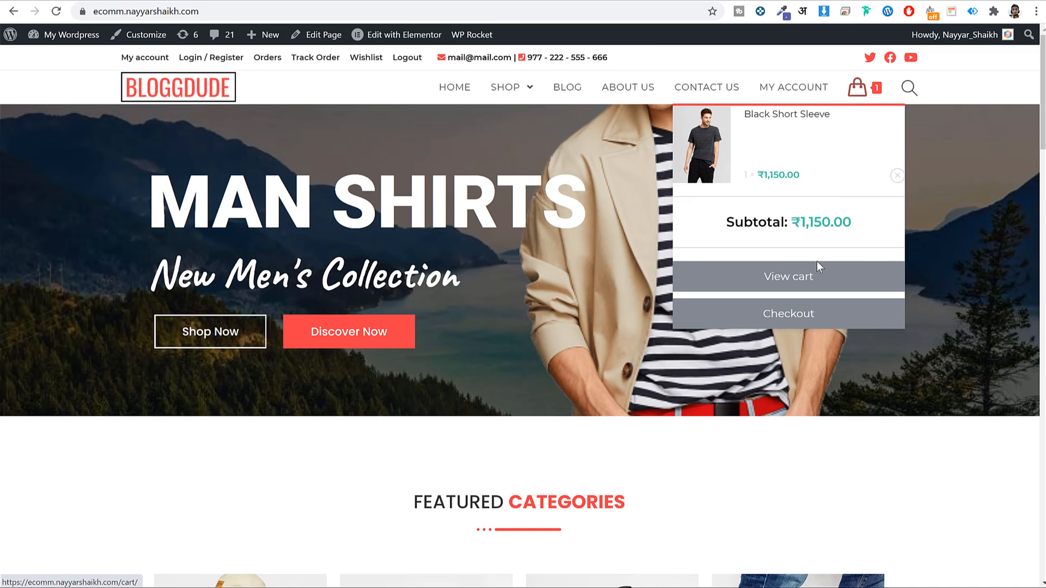
left_click(810, 284)
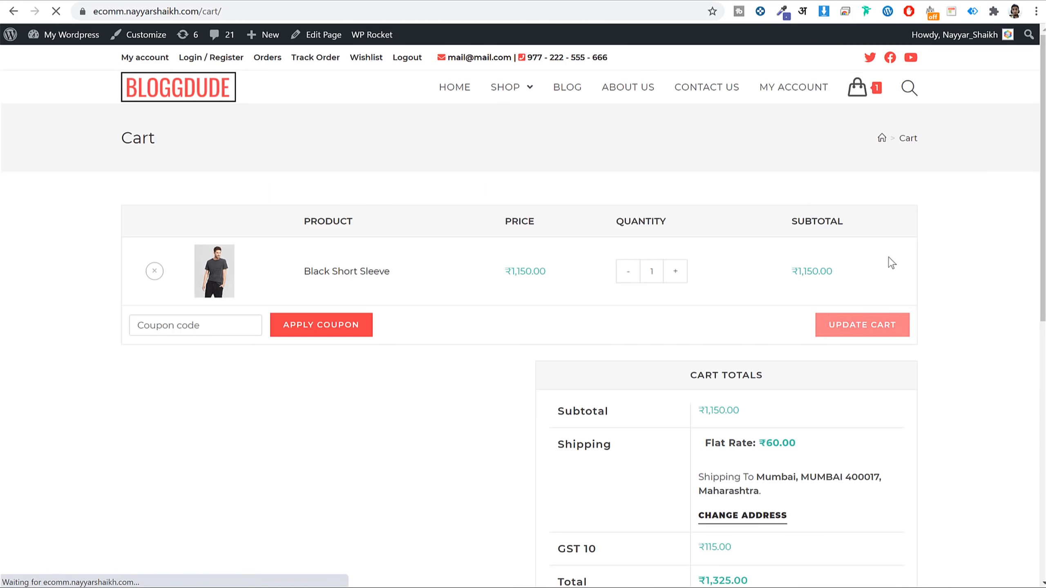
scroll(888, 260, "down", 9)
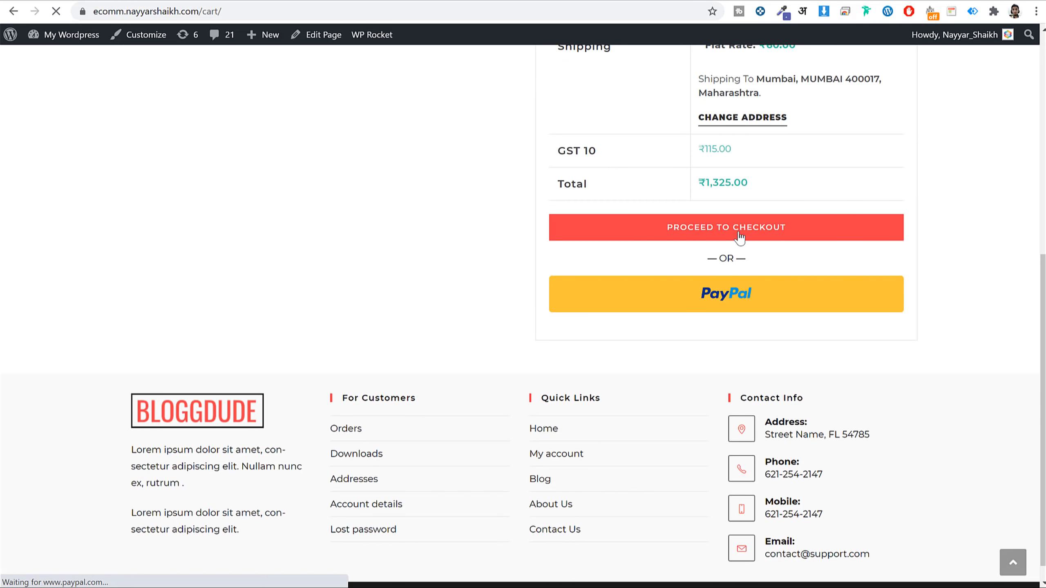
left_click(739, 238)
Place the order with Credit & Debit Card/NetBanking and look through the payment methods offered in the Razorpay payment window
scroll(913, 226, "down", 5)
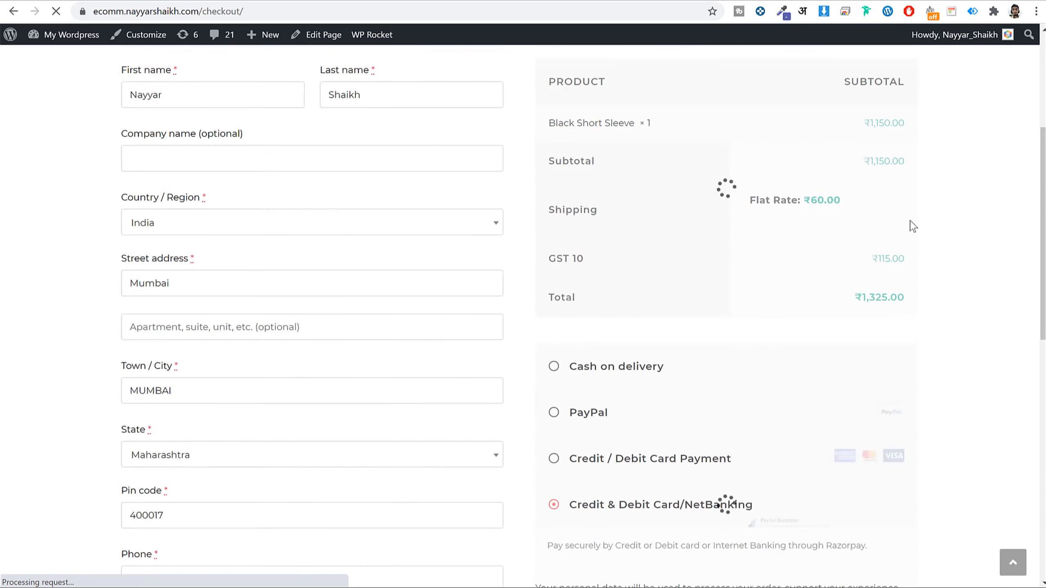
scroll(912, 226, "down", 10)
scroll(637, 210, "up", 4)
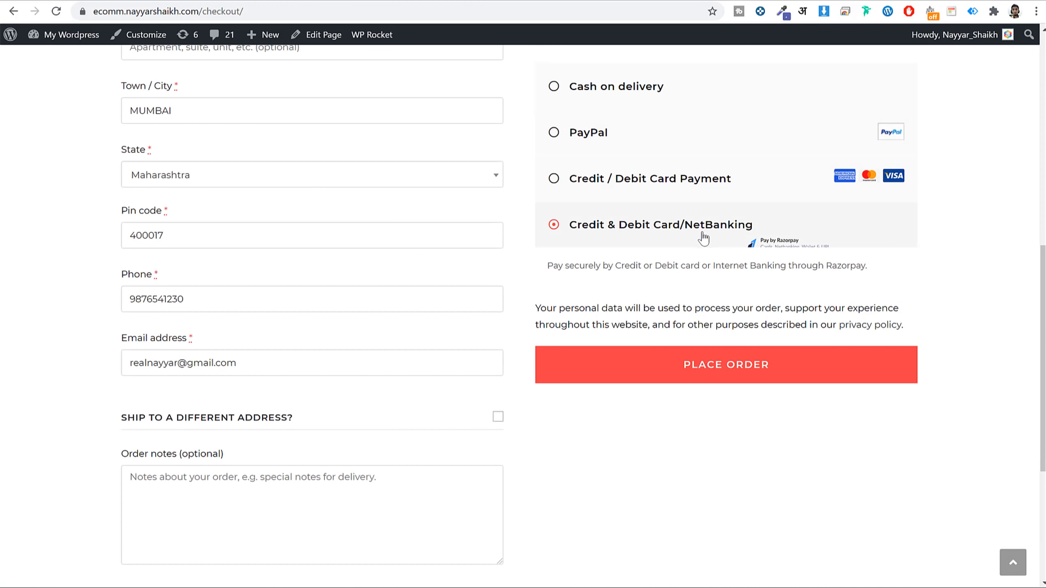
left_click(716, 373)
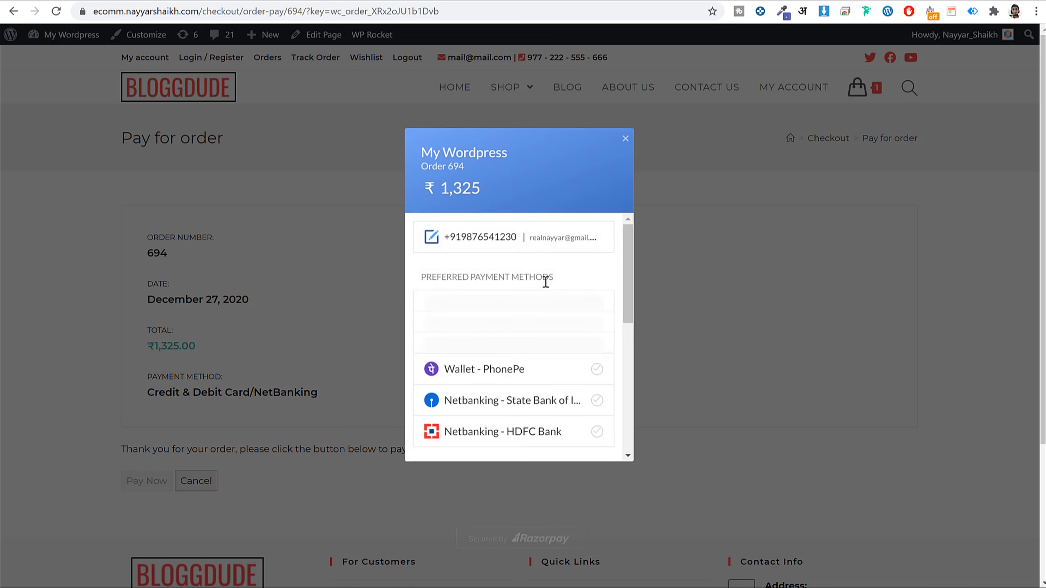
scroll(588, 328, "down", 10)
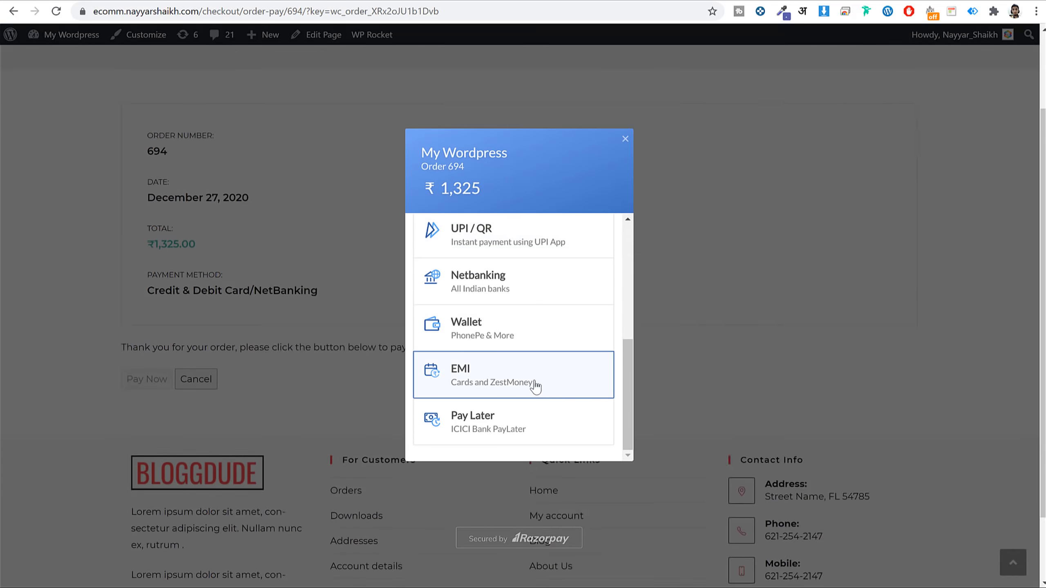
scroll(542, 395, "up", 6)
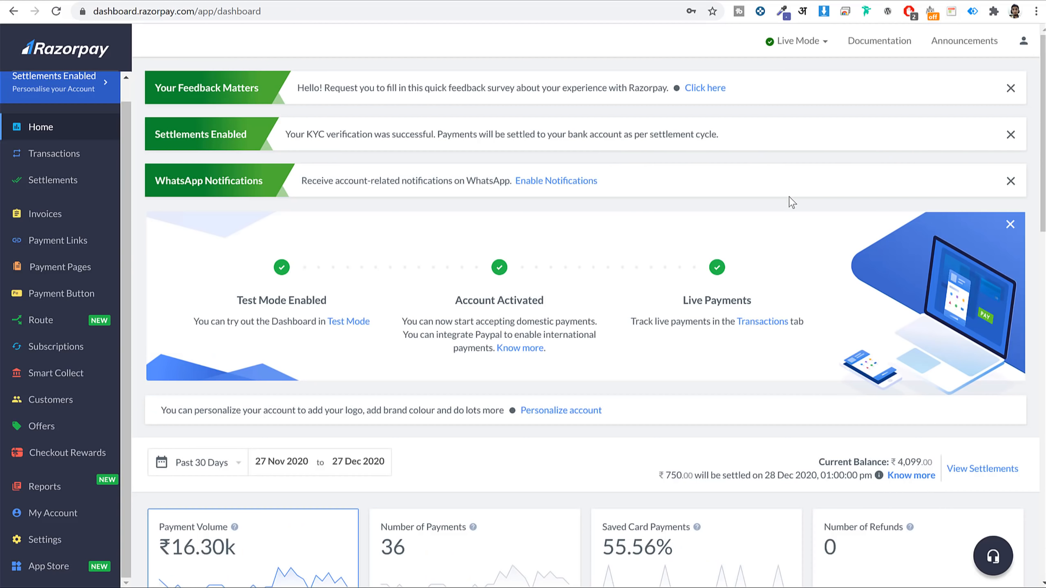
Read the Settlements Enabled notice about KYC verification and the settlement cycle on the Razorpay dashboard home
left_click_drag(290, 136, 440, 134)
left_click(526, 136)
left_click_drag(347, 134, 522, 134)
left_click(516, 134)
Examine the current balance and upcoming settlement on the dashboard, view the settlement details and close them
scroll(550, 149, "down", 5)
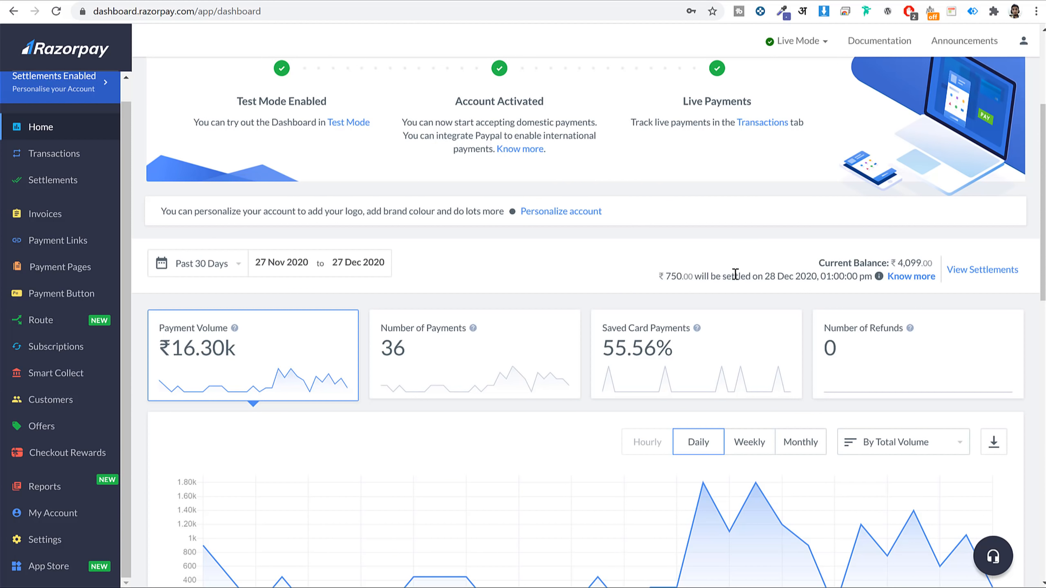
scroll(784, 274, "down", 2)
left_click_drag(819, 197, 934, 192)
left_click(950, 177)
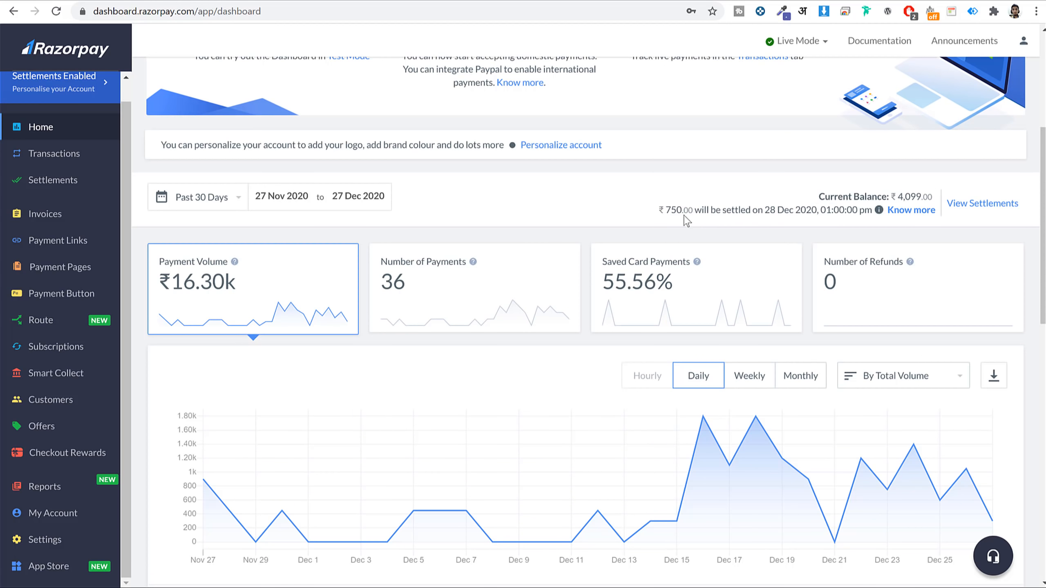
left_click_drag(658, 203, 812, 211)
left_click(731, 212)
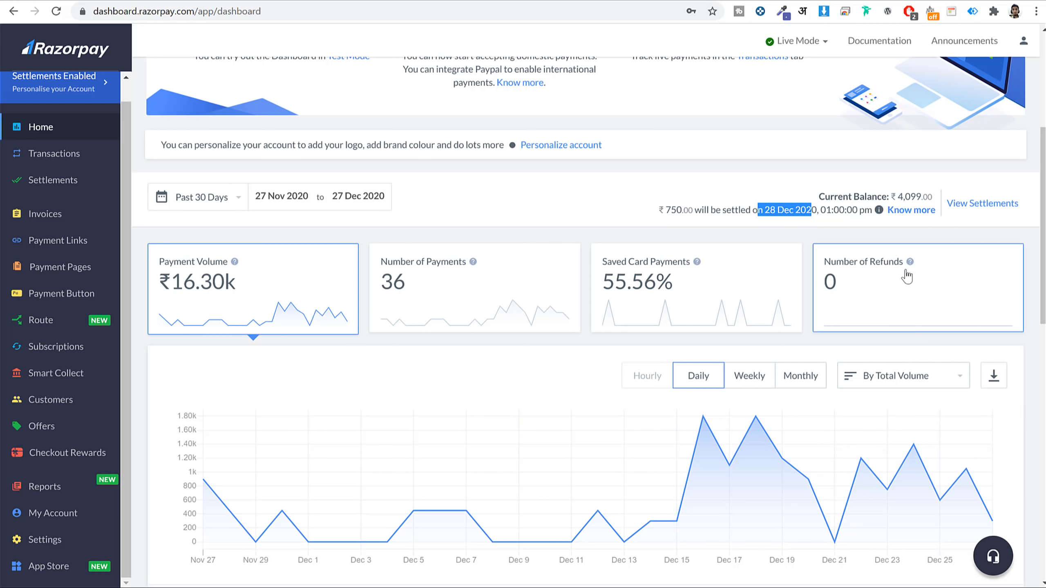
left_click(912, 209)
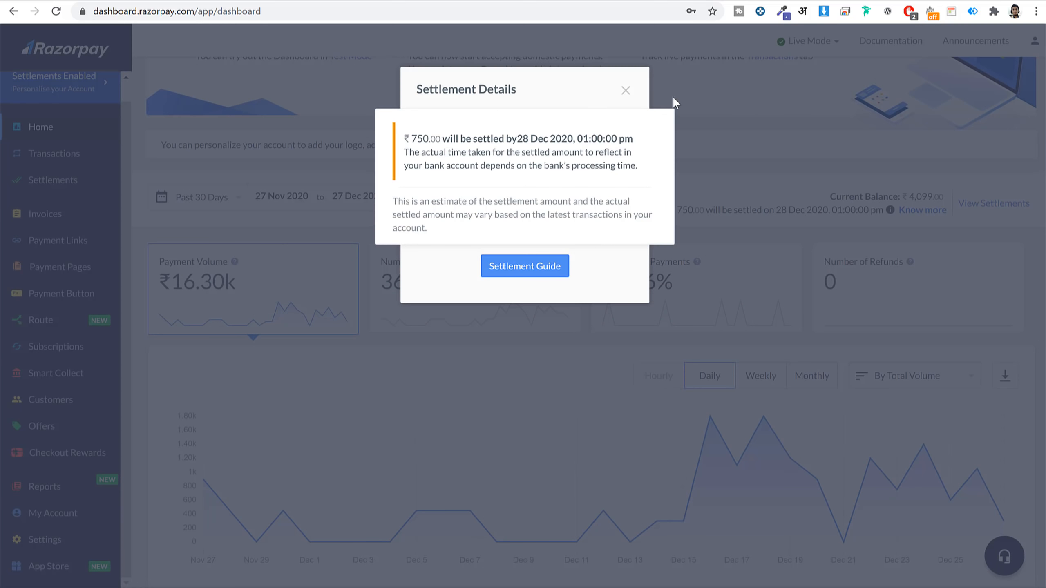
left_click(625, 90)
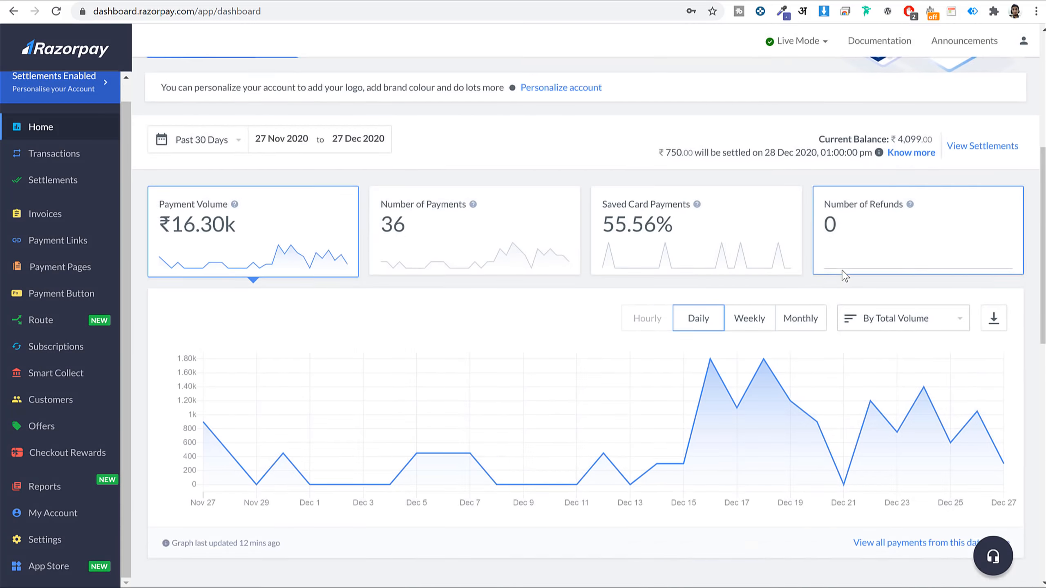
Show the settlements under Recent Activity and examine their amounts and dates, ending back at the dashboard's start
scroll(842, 273, "down", 10)
scroll(841, 273, "down", 5)
left_click(826, 298)
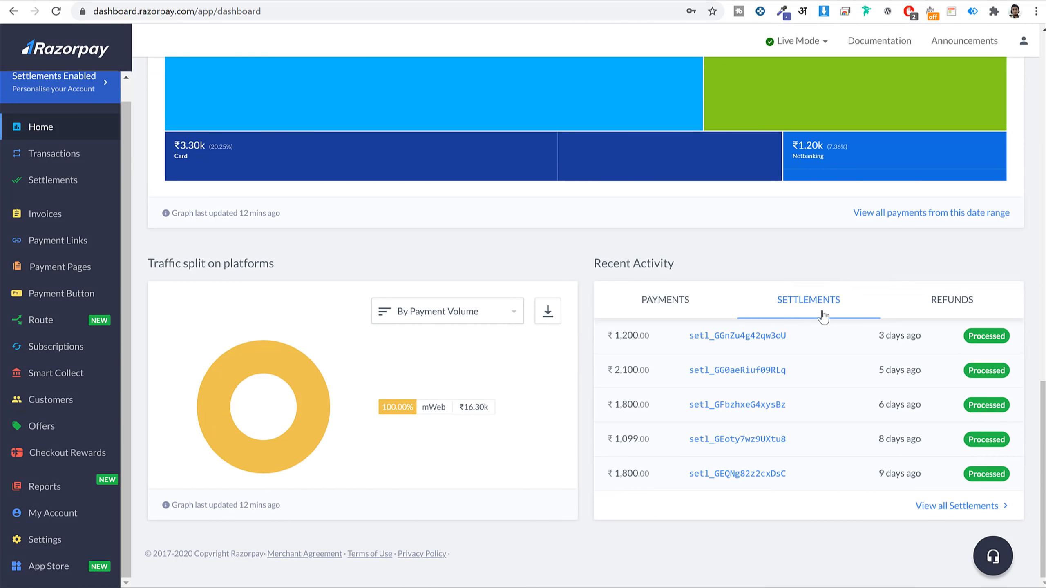
left_click_drag(922, 337, 875, 342)
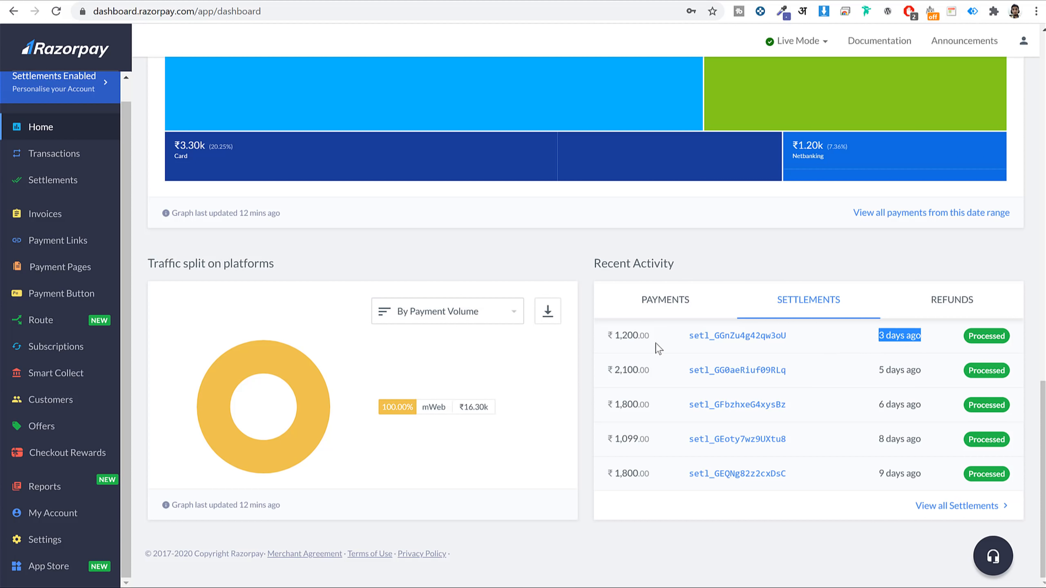
left_click(629, 339)
triple_click(629, 338)
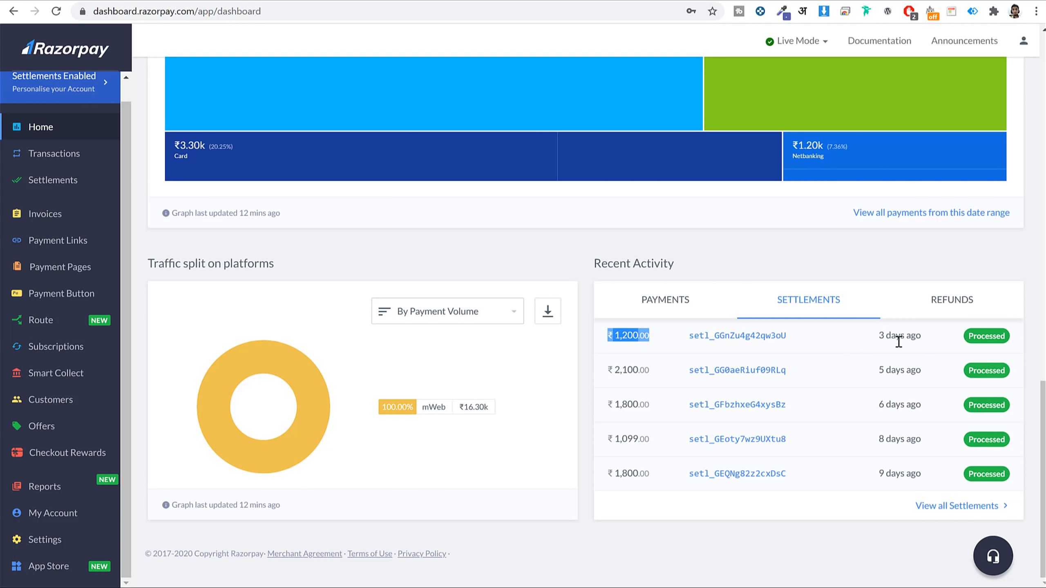
left_click_drag(931, 373, 868, 375)
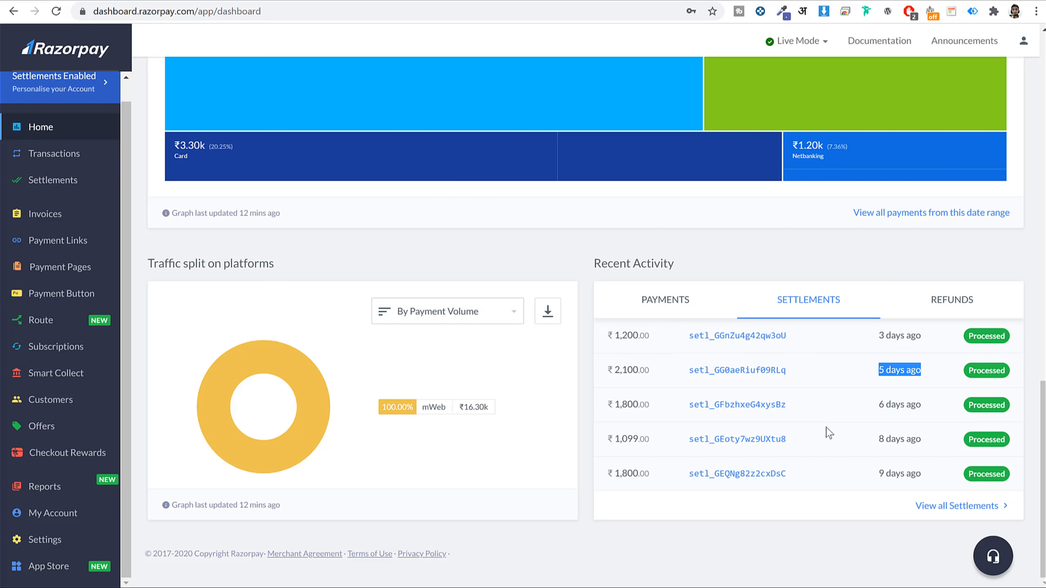
left_click_drag(922, 405, 876, 407)
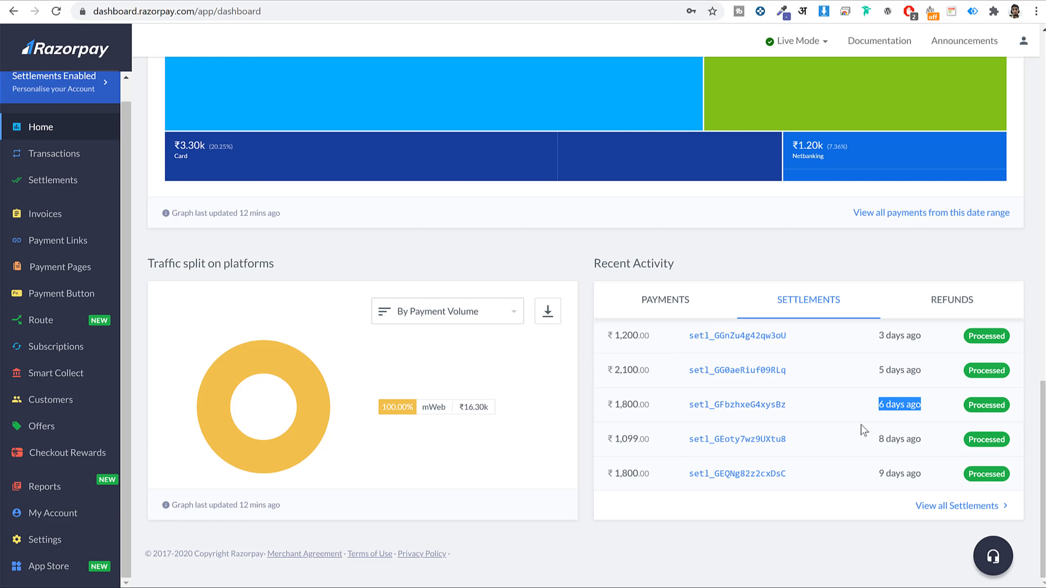
scroll(765, 432, "up", 20)
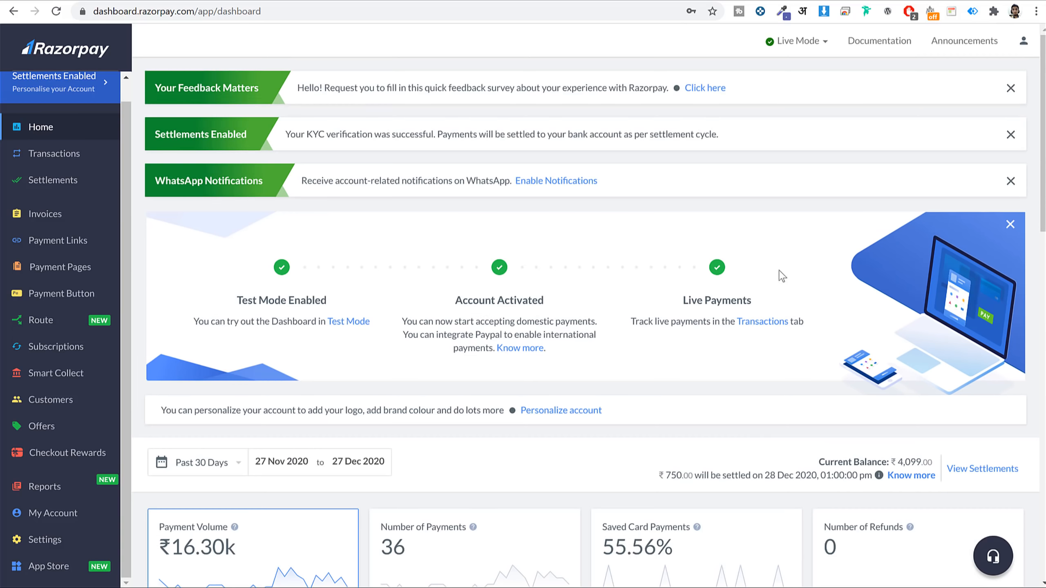